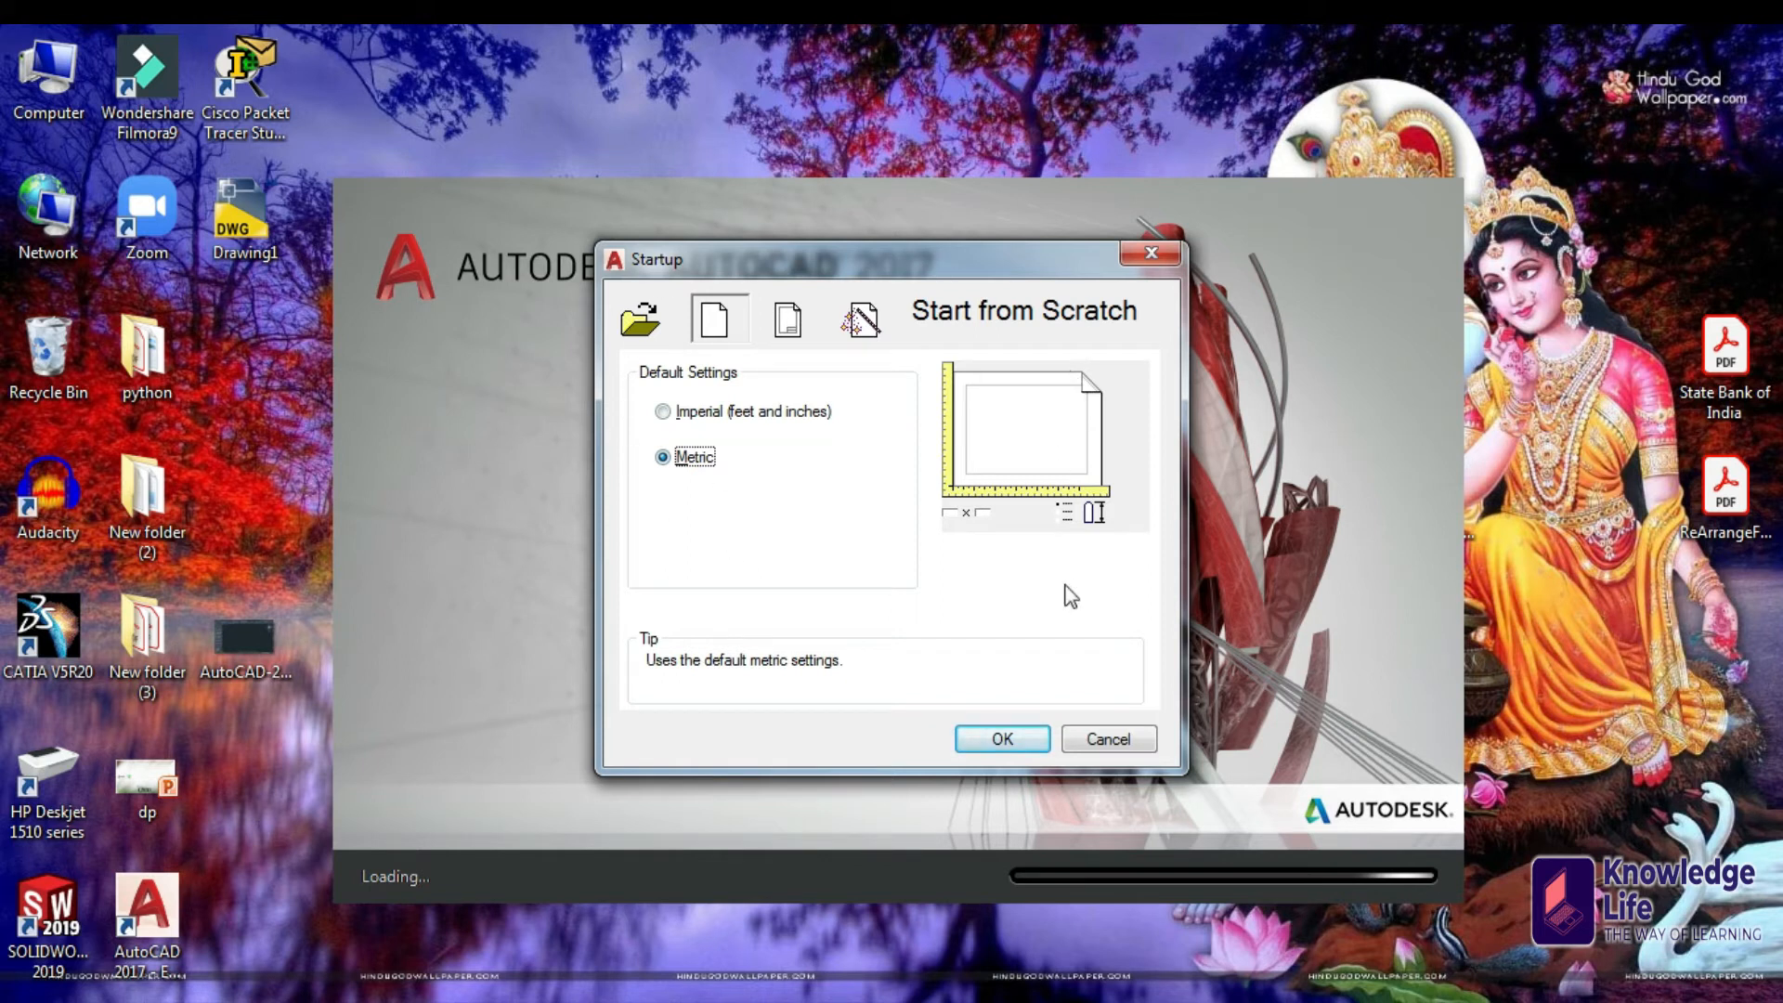
Start a new drawing from scratch with the default metric settings.
left_click(1003, 739)
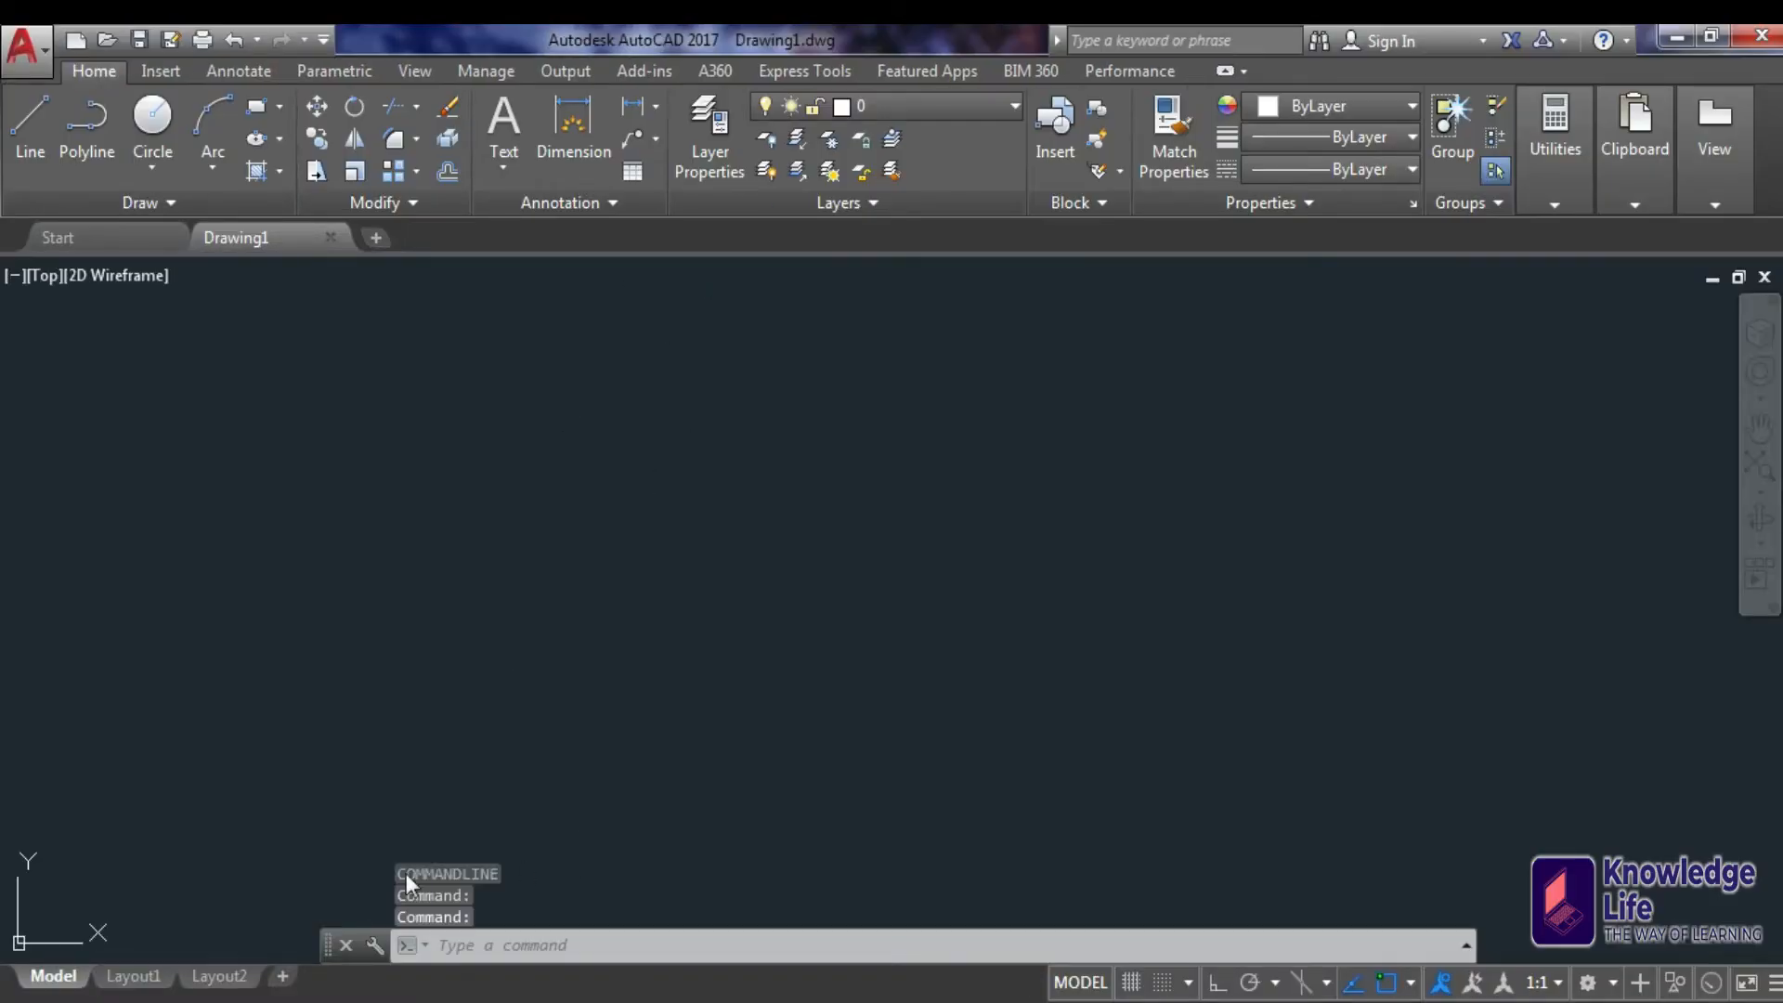
Set the STARTUP system variable to 0.
left_click(562, 945)
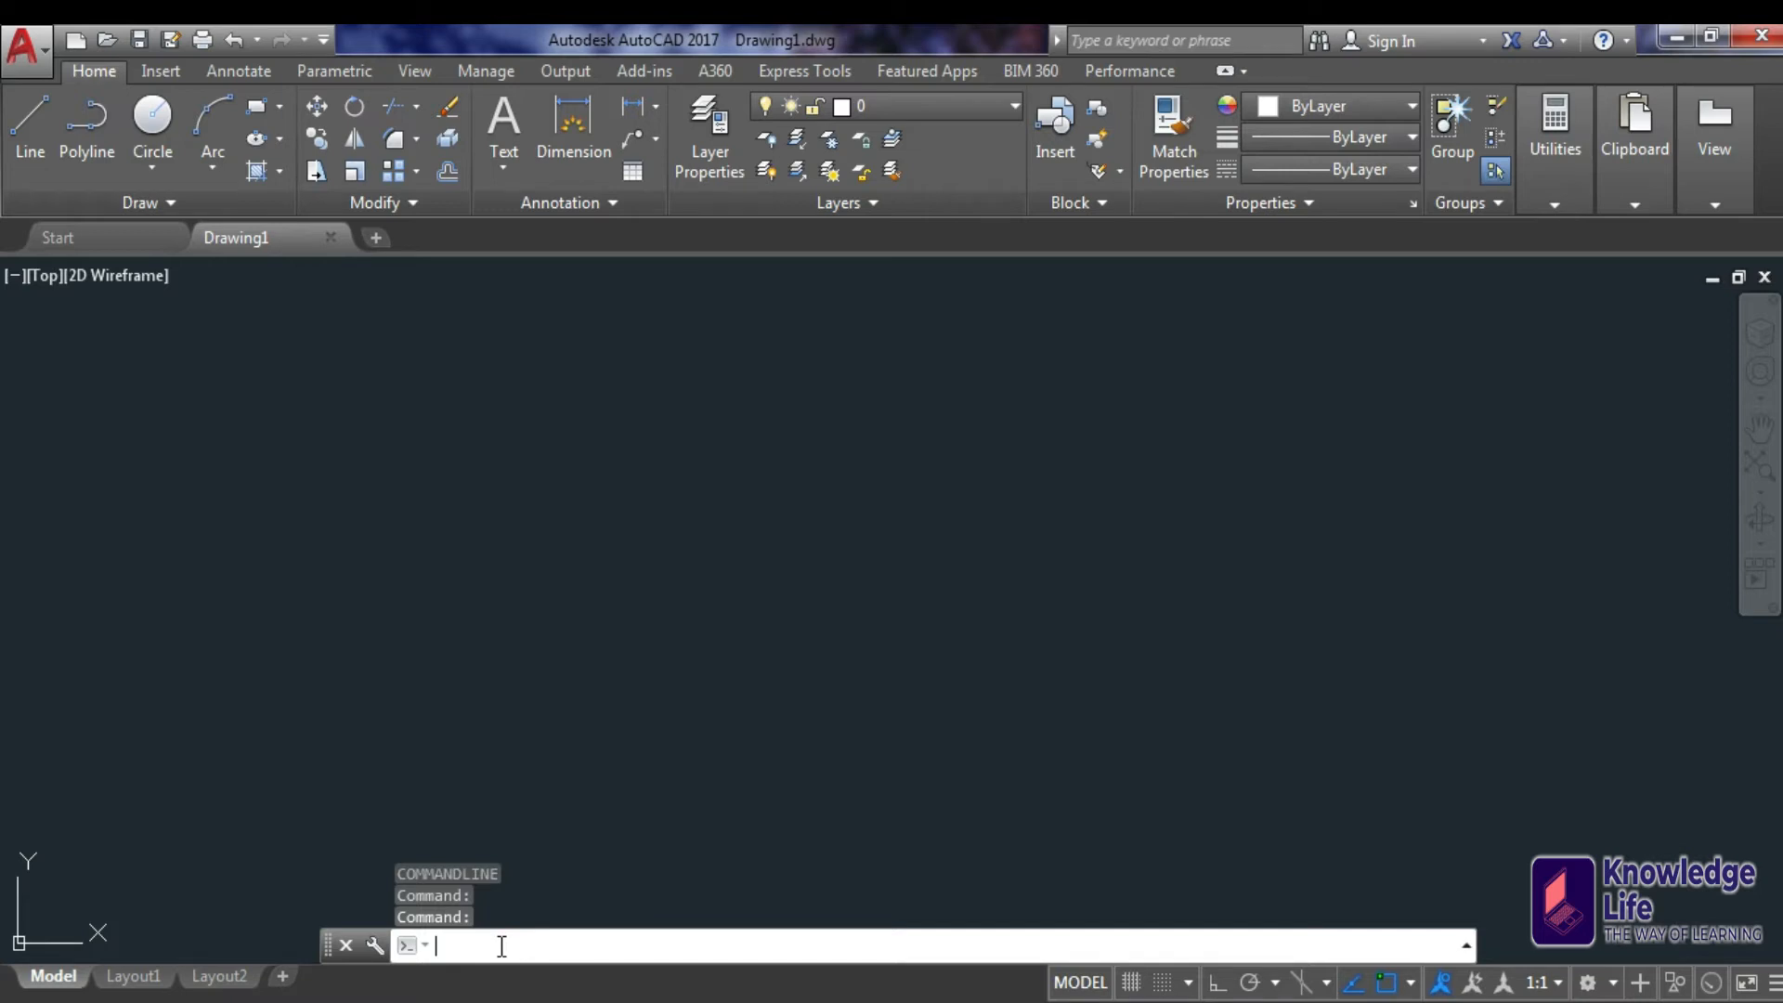
type("startup")
key("Return")
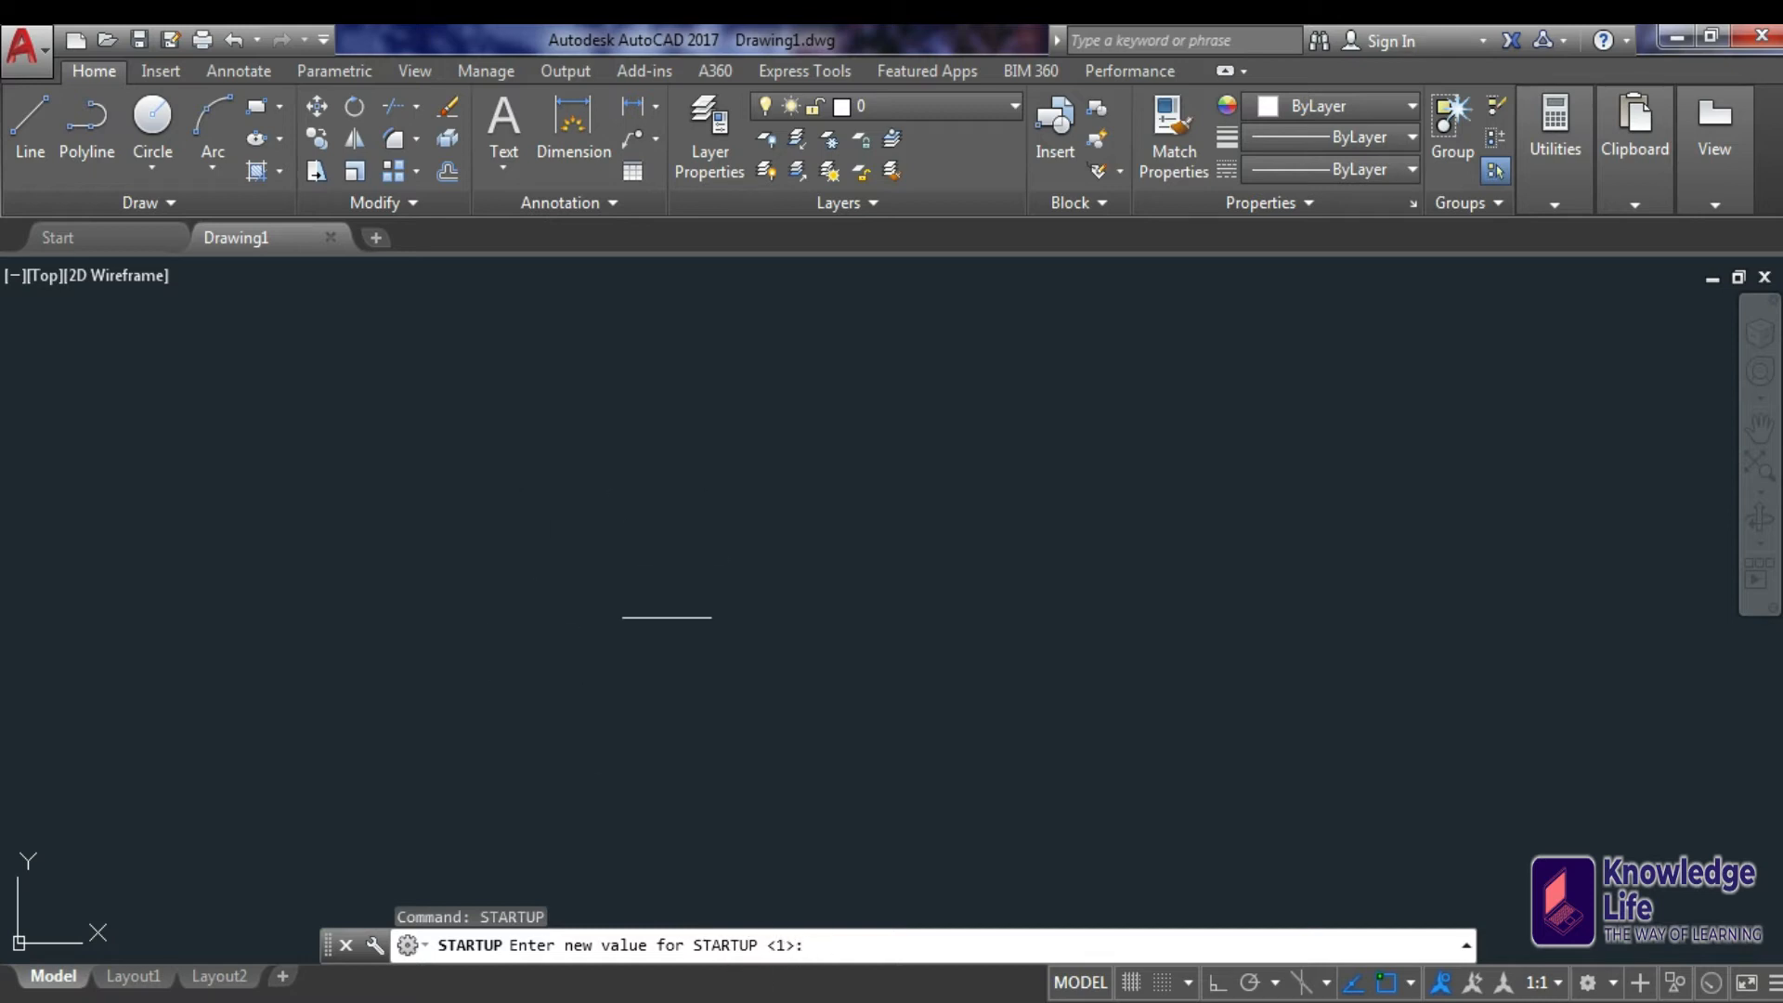
left_click(821, 944)
type("0")
key("Return")
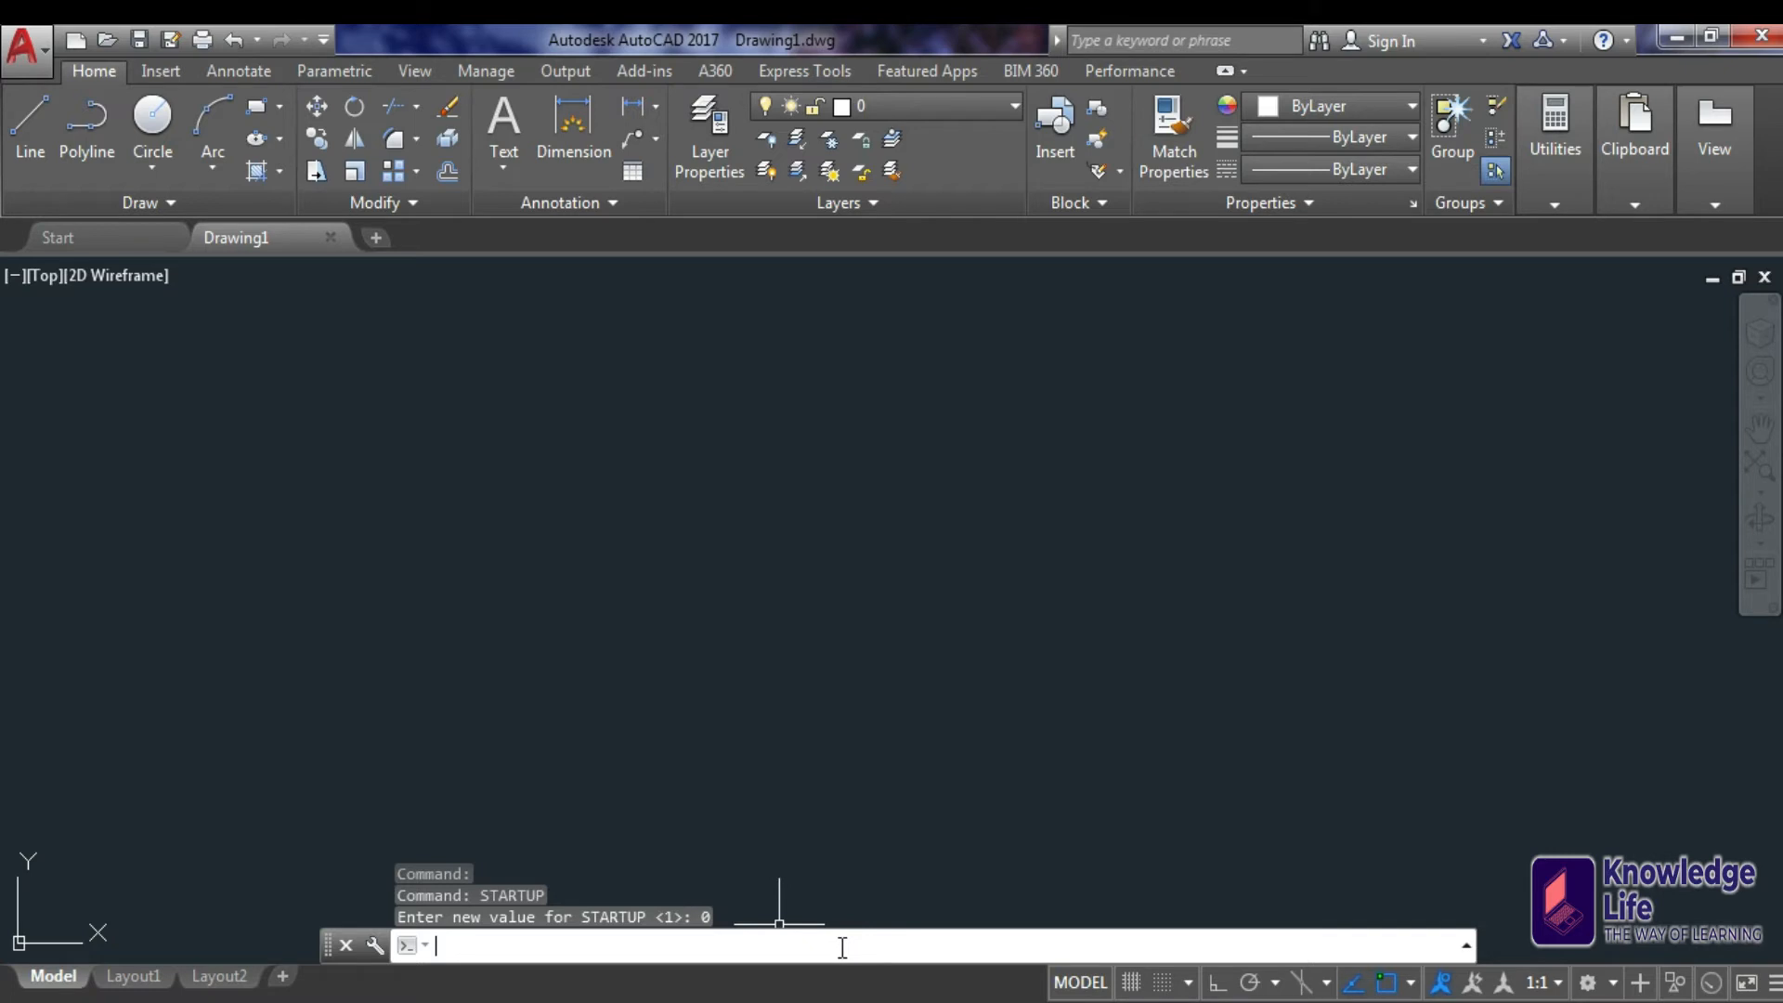
key("Escape")
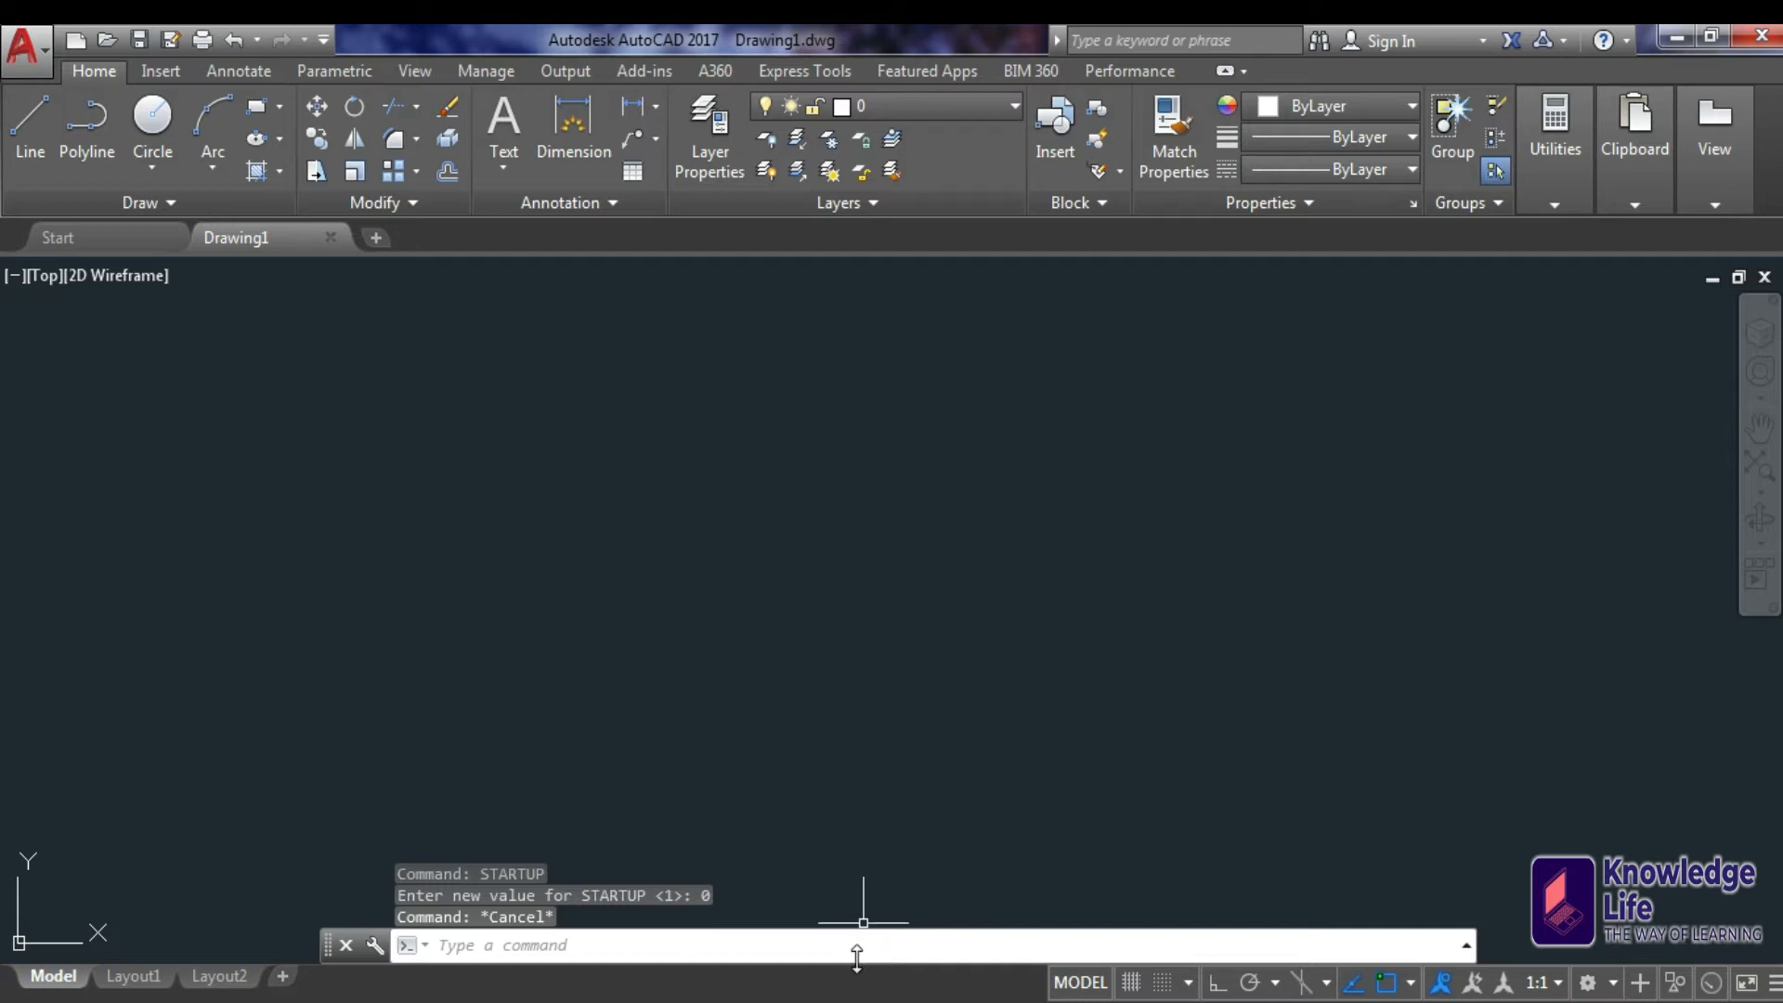
Begin a new drawing, examine the template dialog's no-template opening options, and close the dialog without opening anything.
key("ctrl+n")
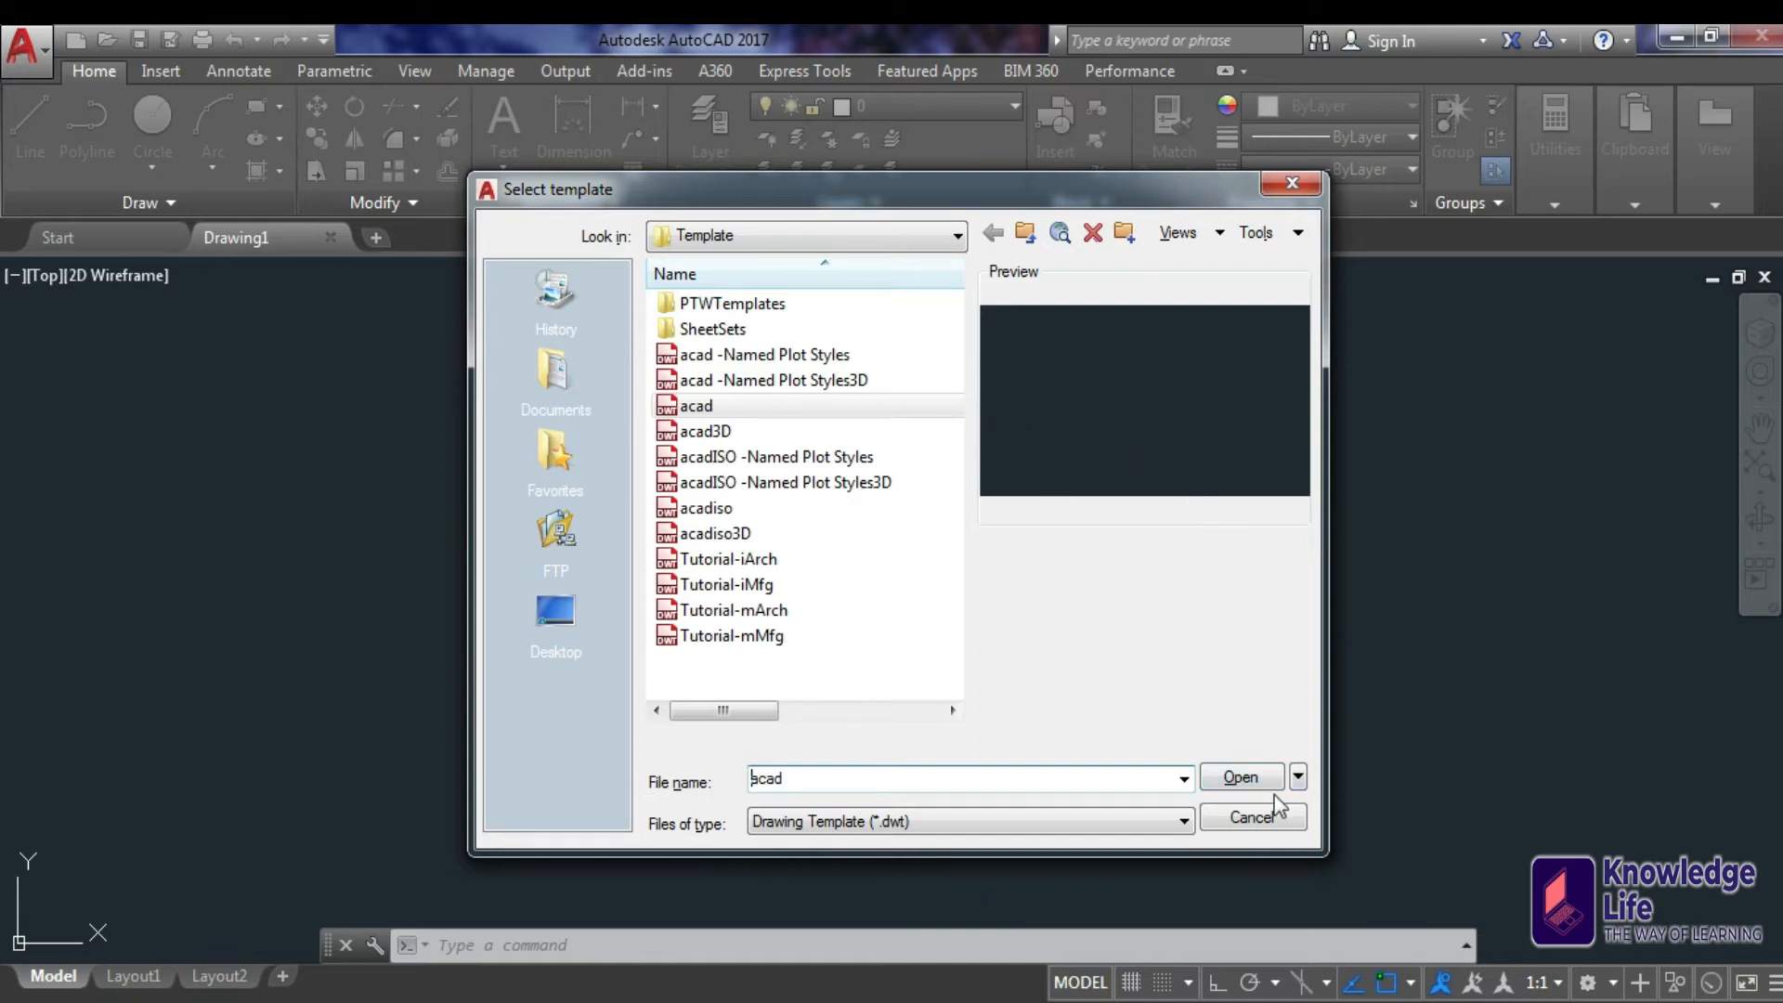
left_click(1297, 777)
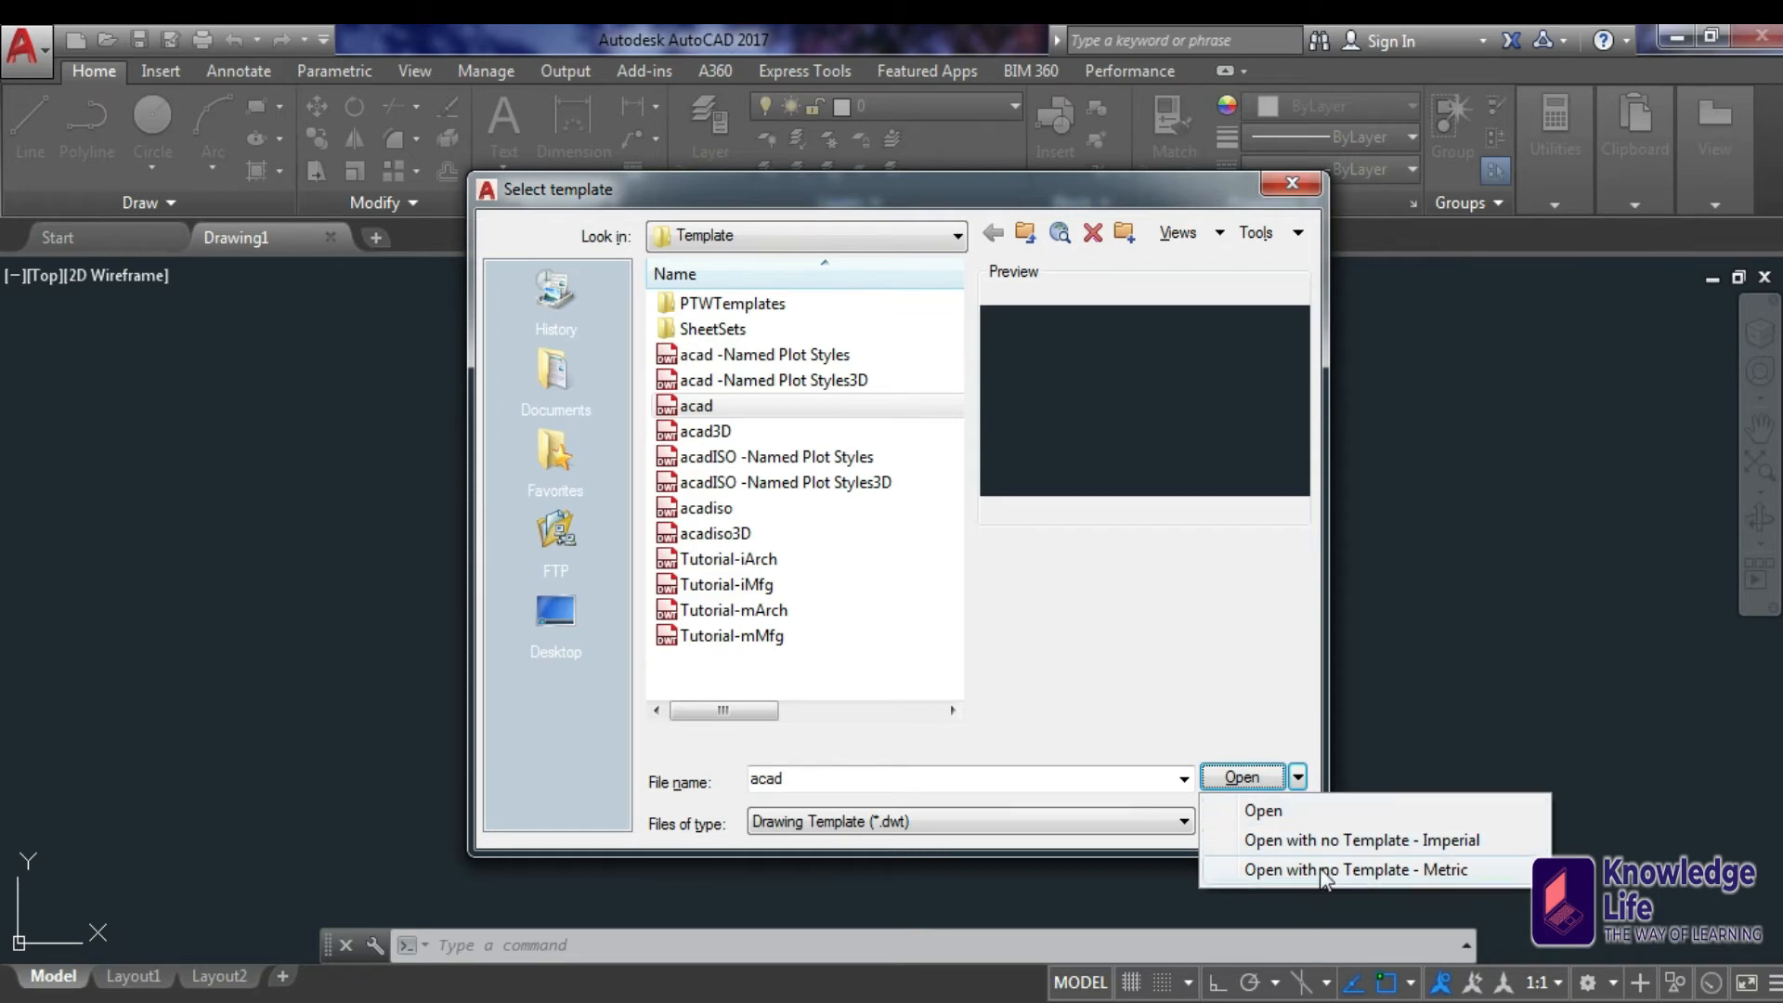
left_click(1291, 183)
left_click(1290, 183)
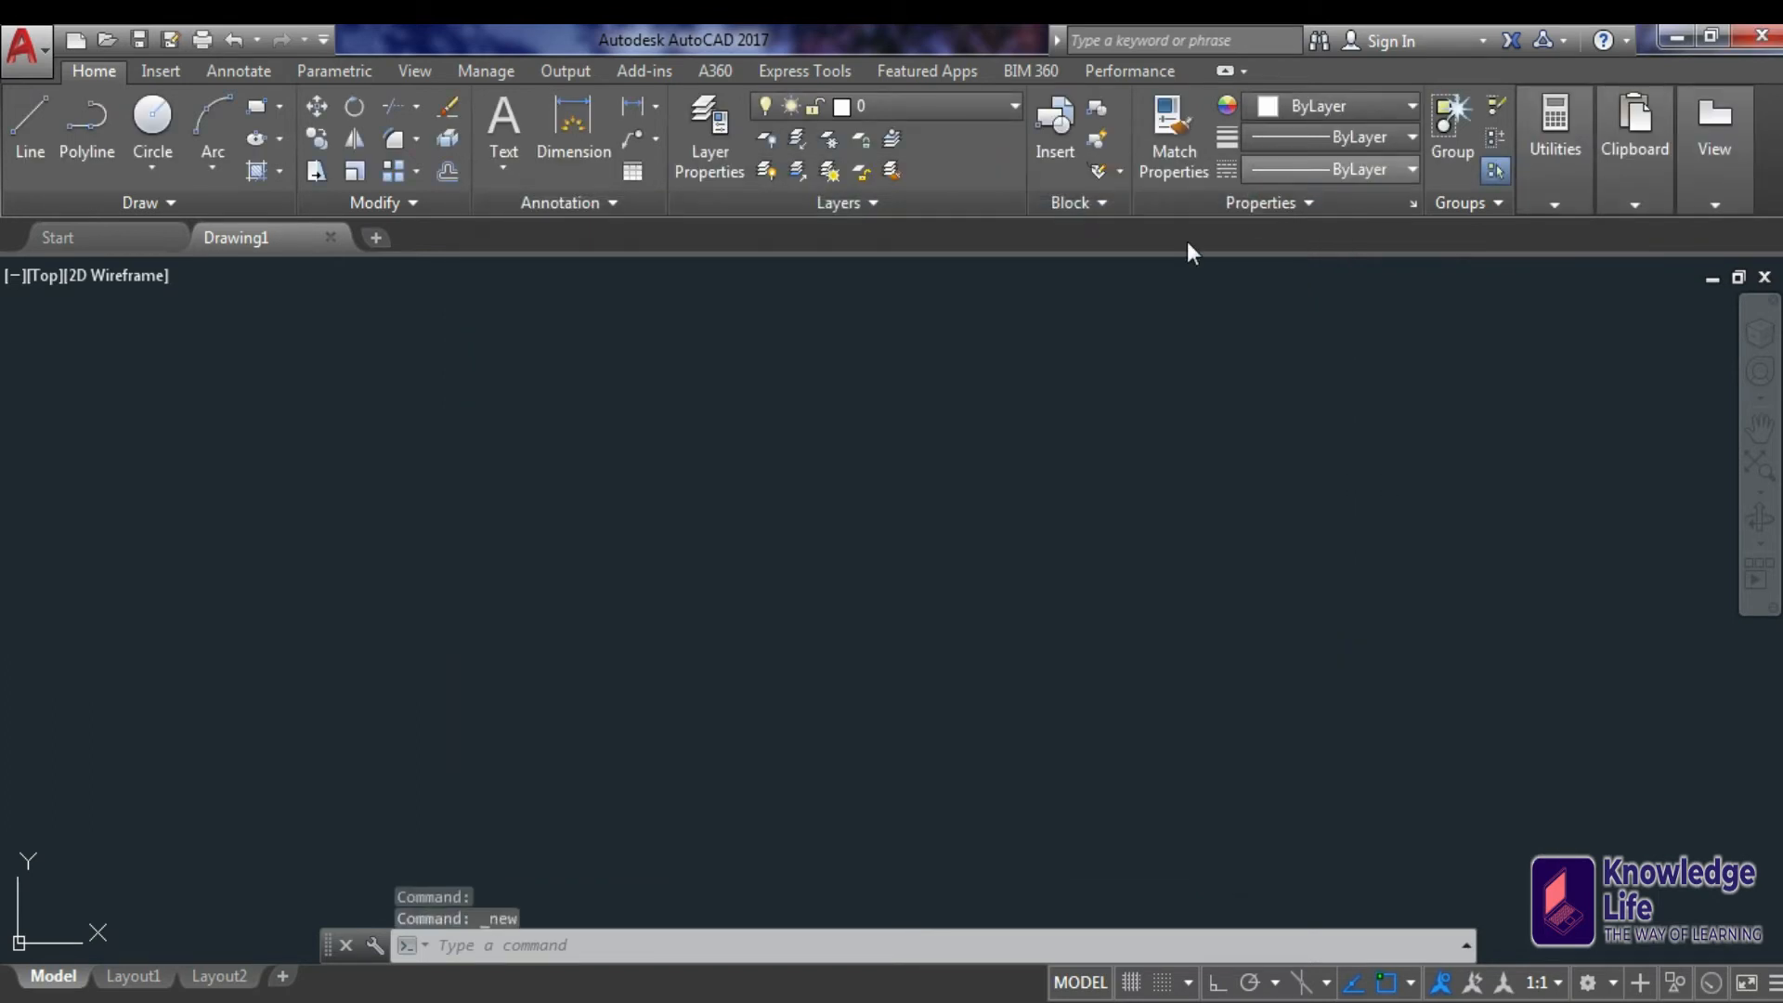
Set the STARTUP system variable to 1.
left_click(665, 948)
type("STAR")
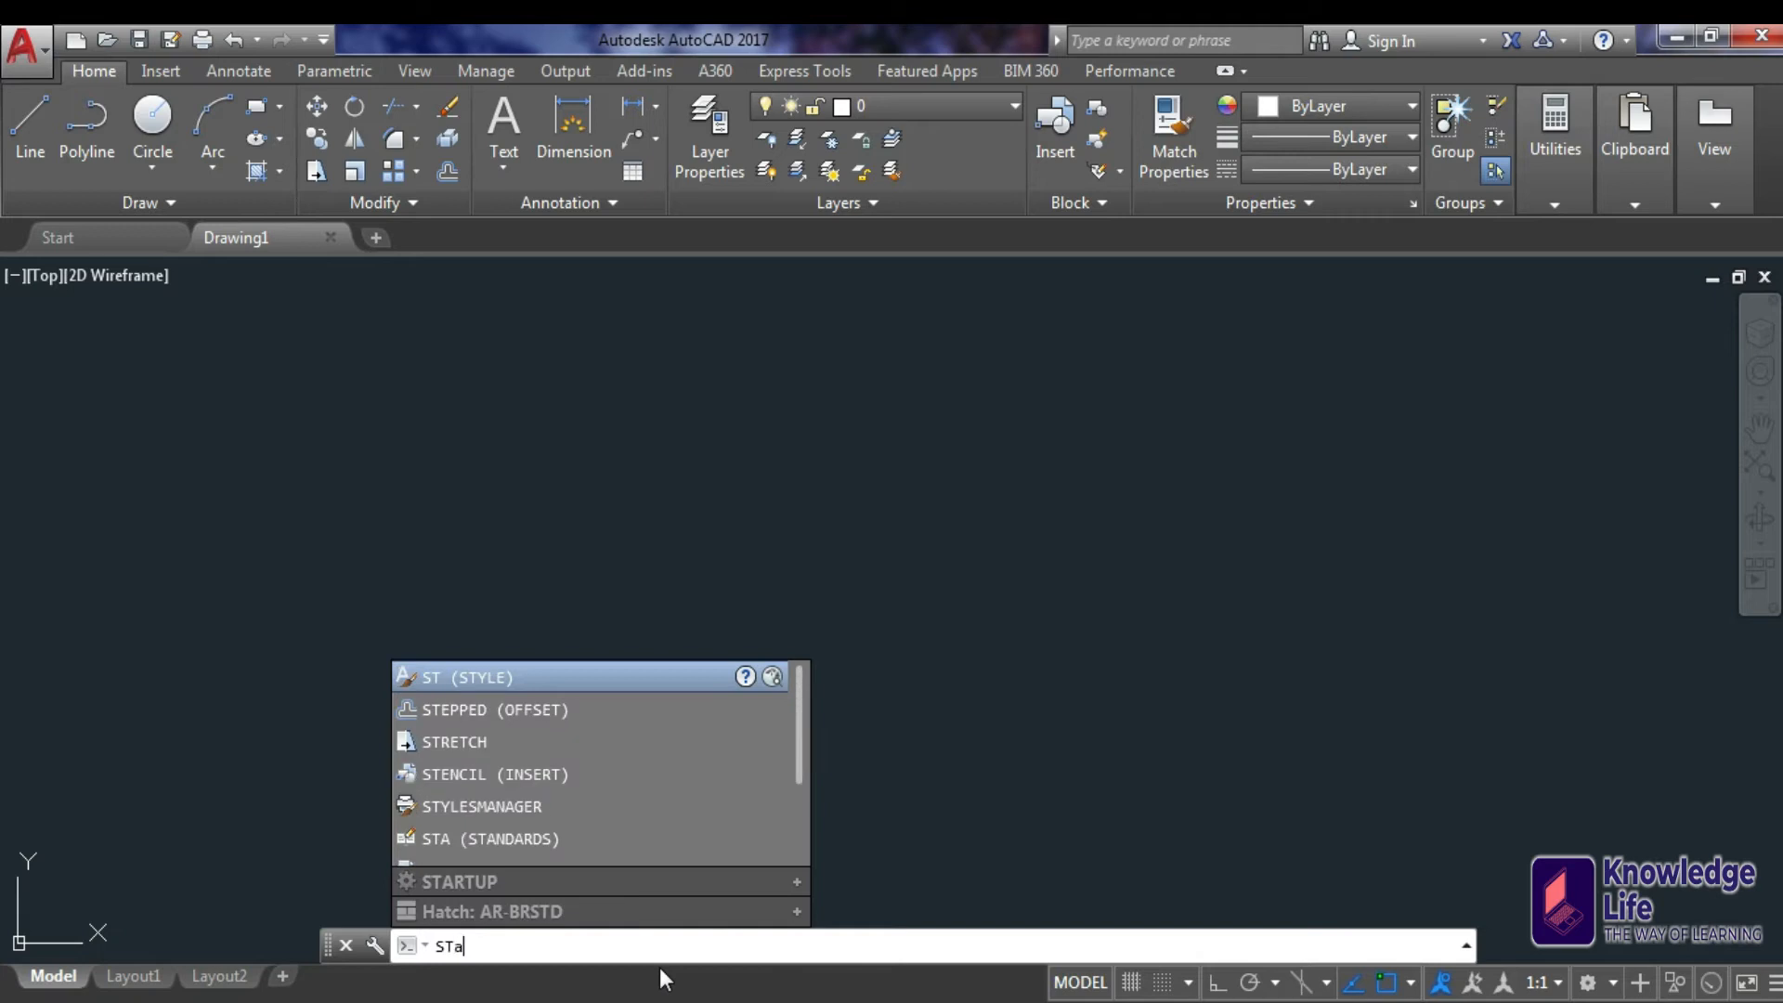
type("TUp")
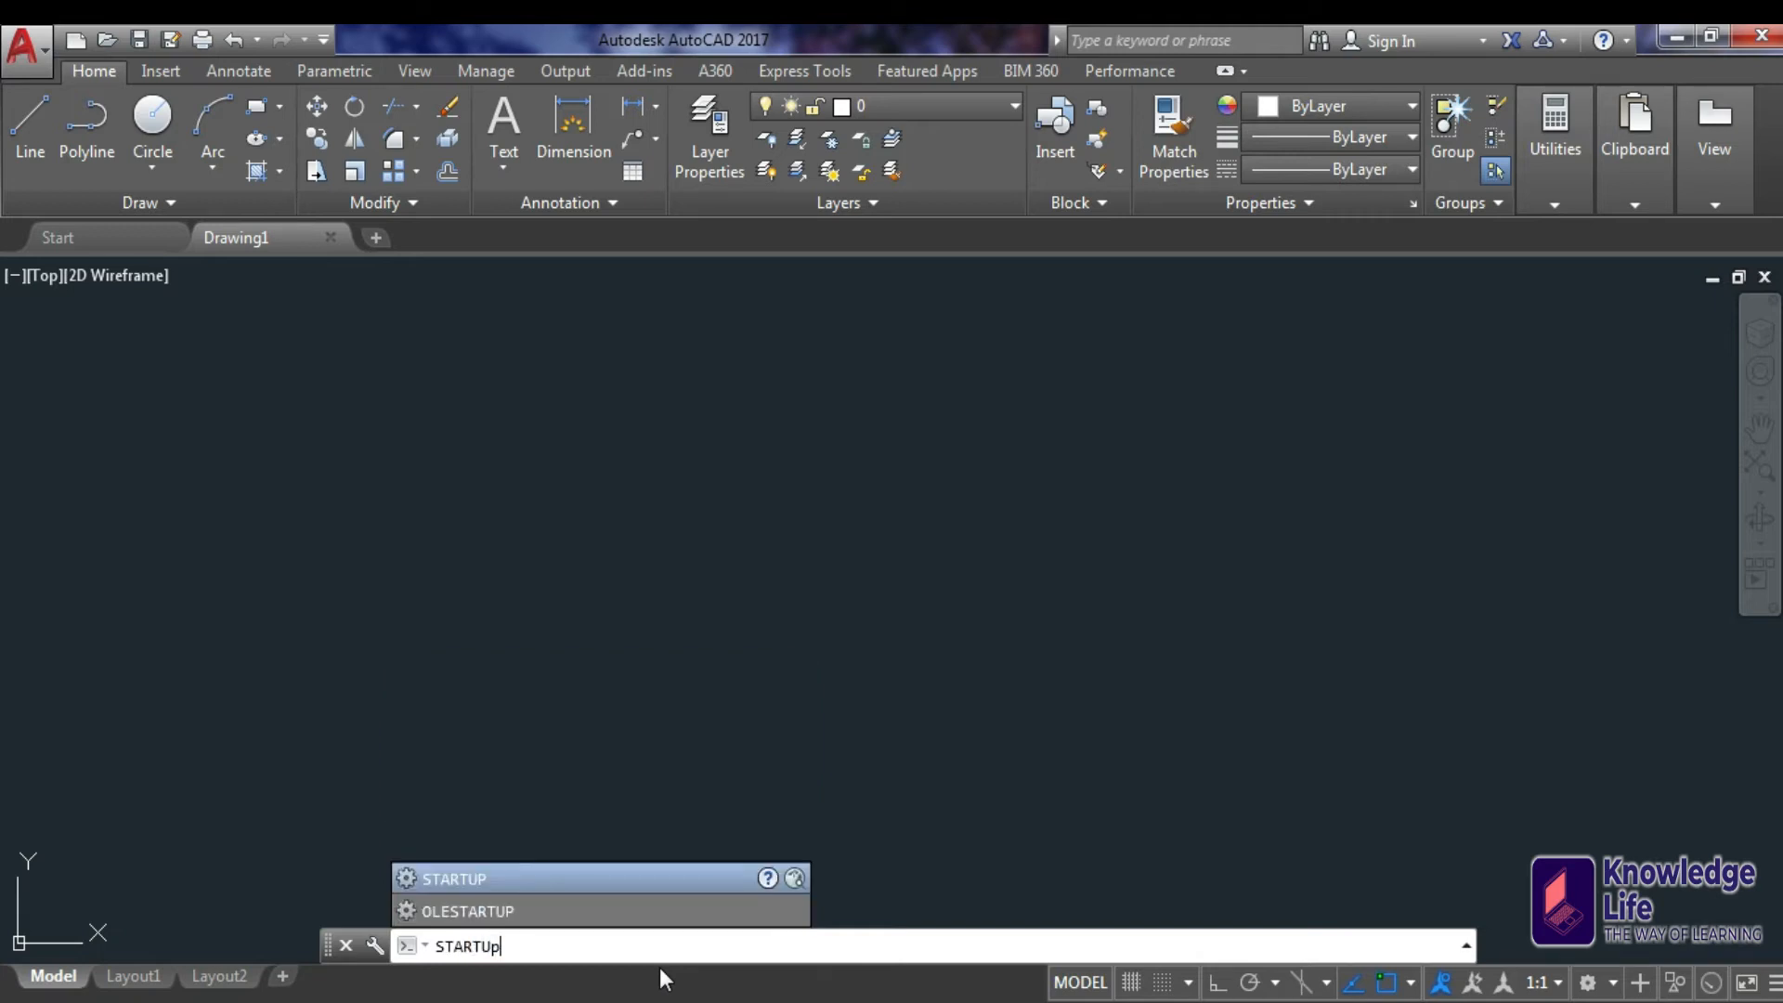
key("Return")
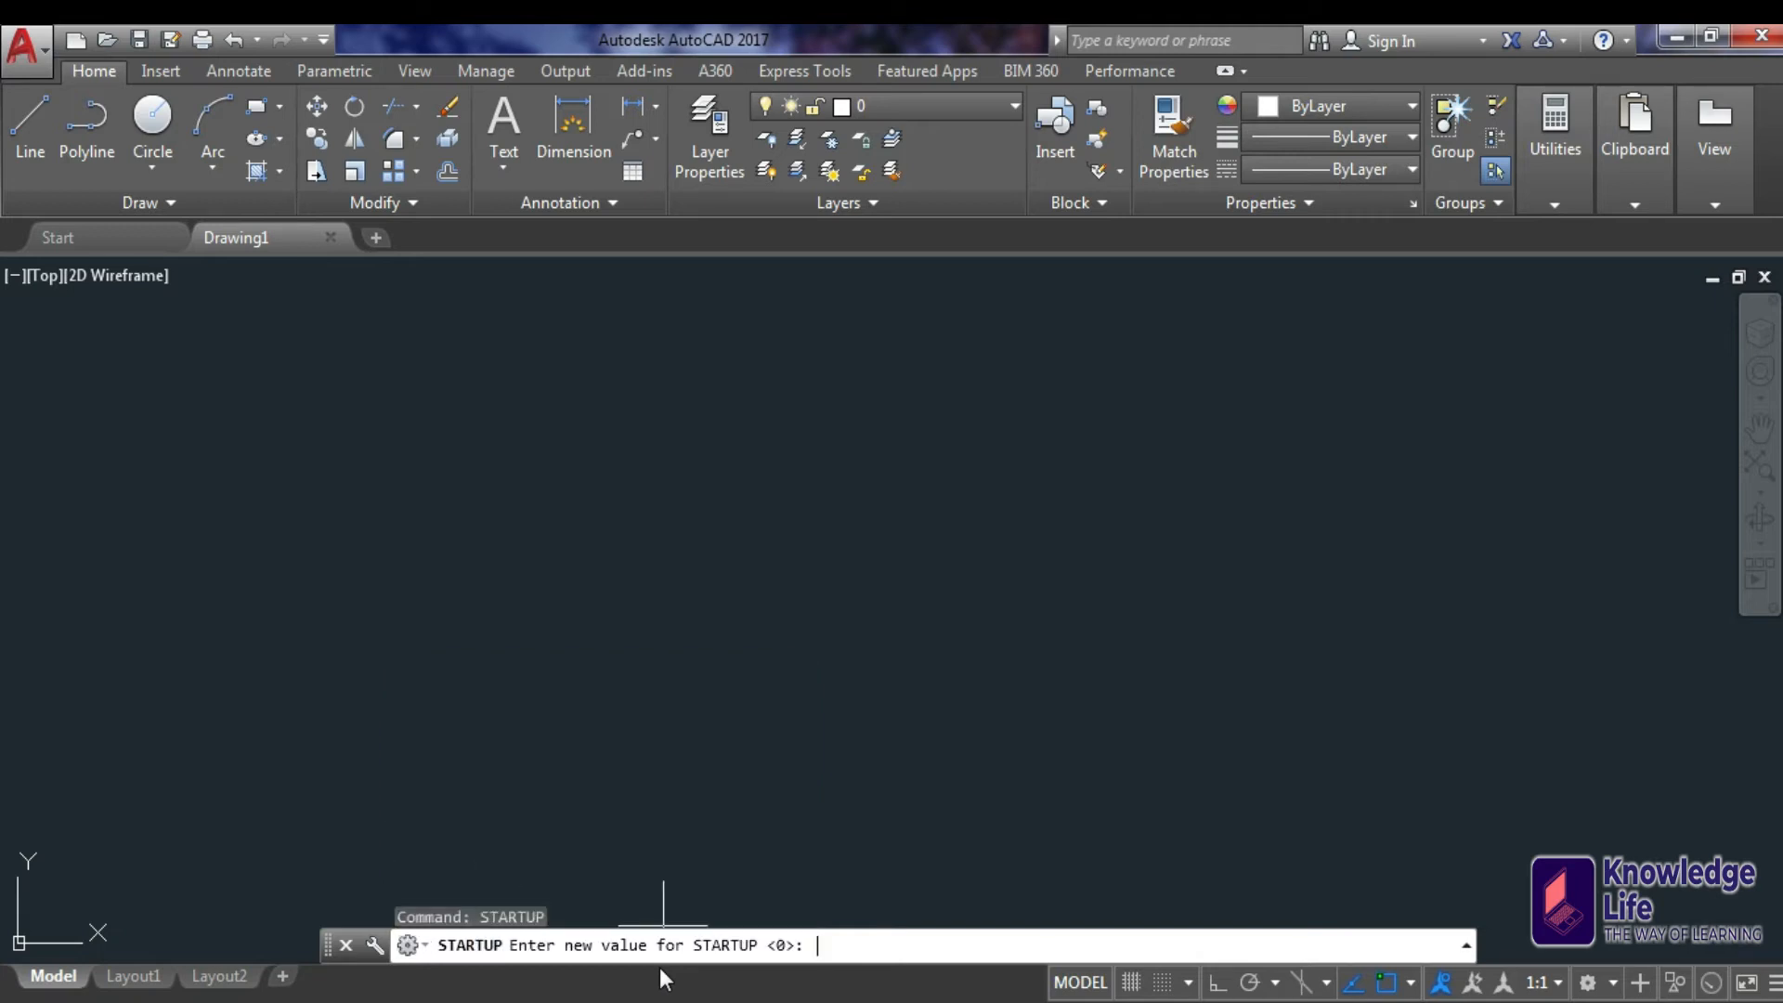
type("1")
key("Return")
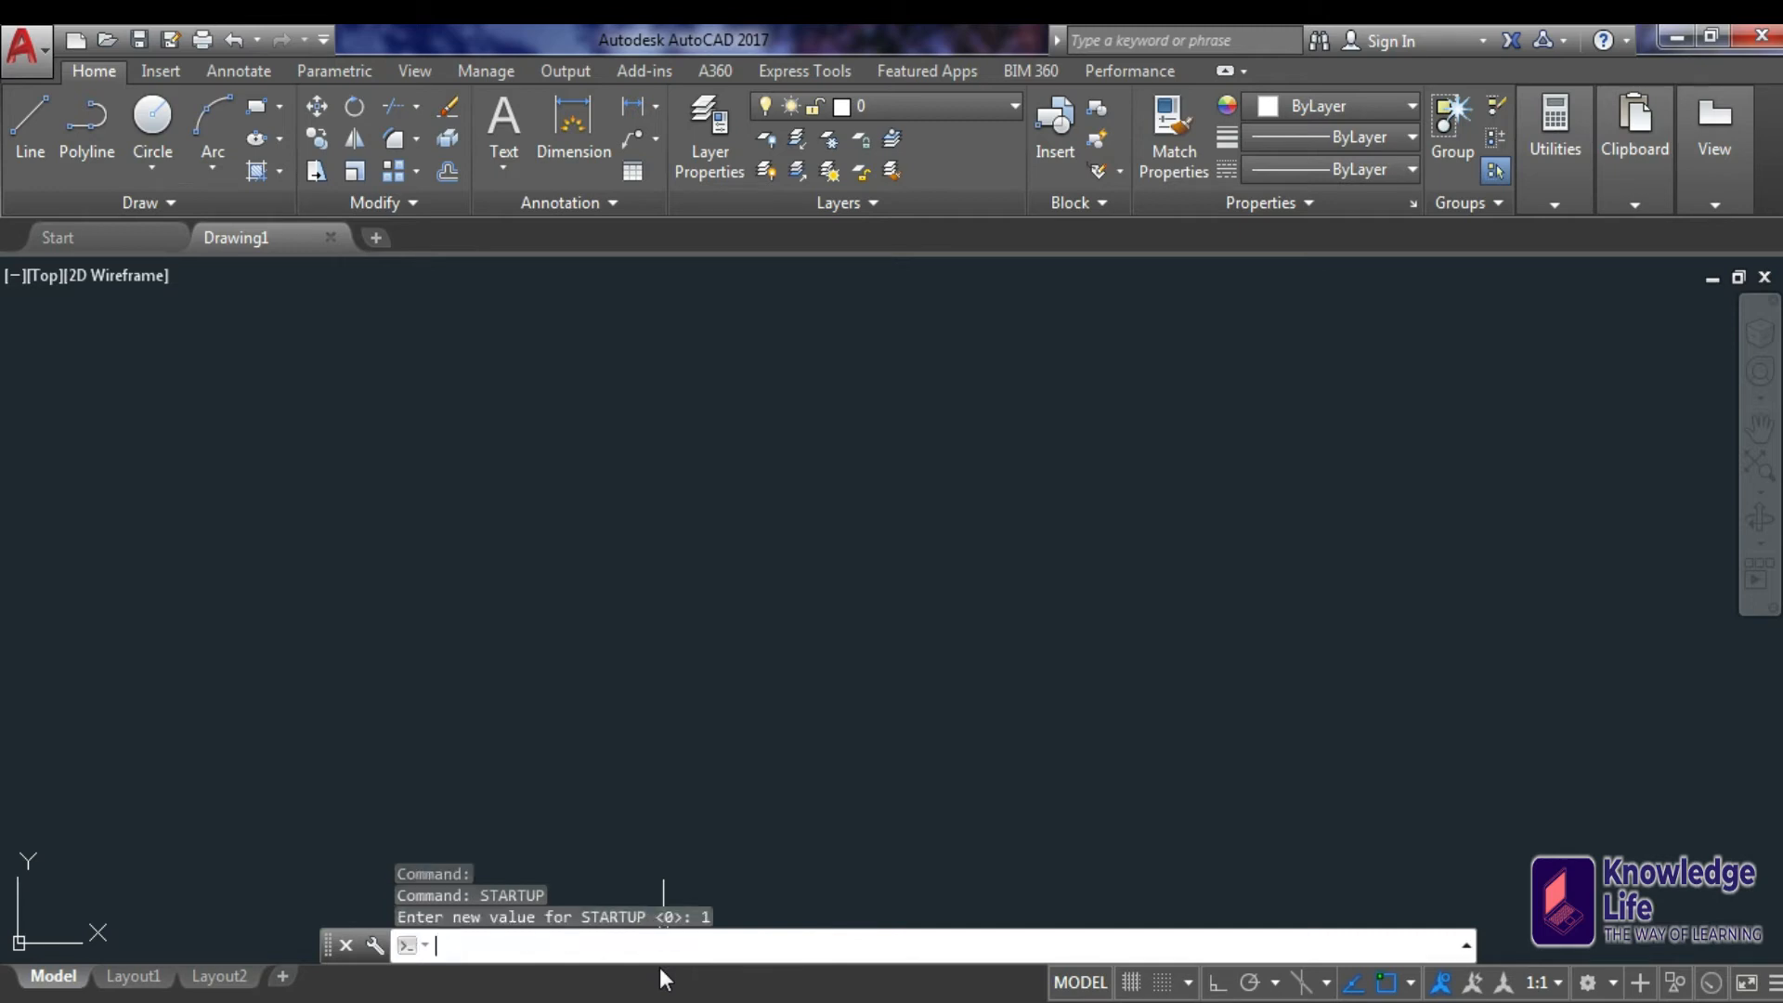
key("Escape")
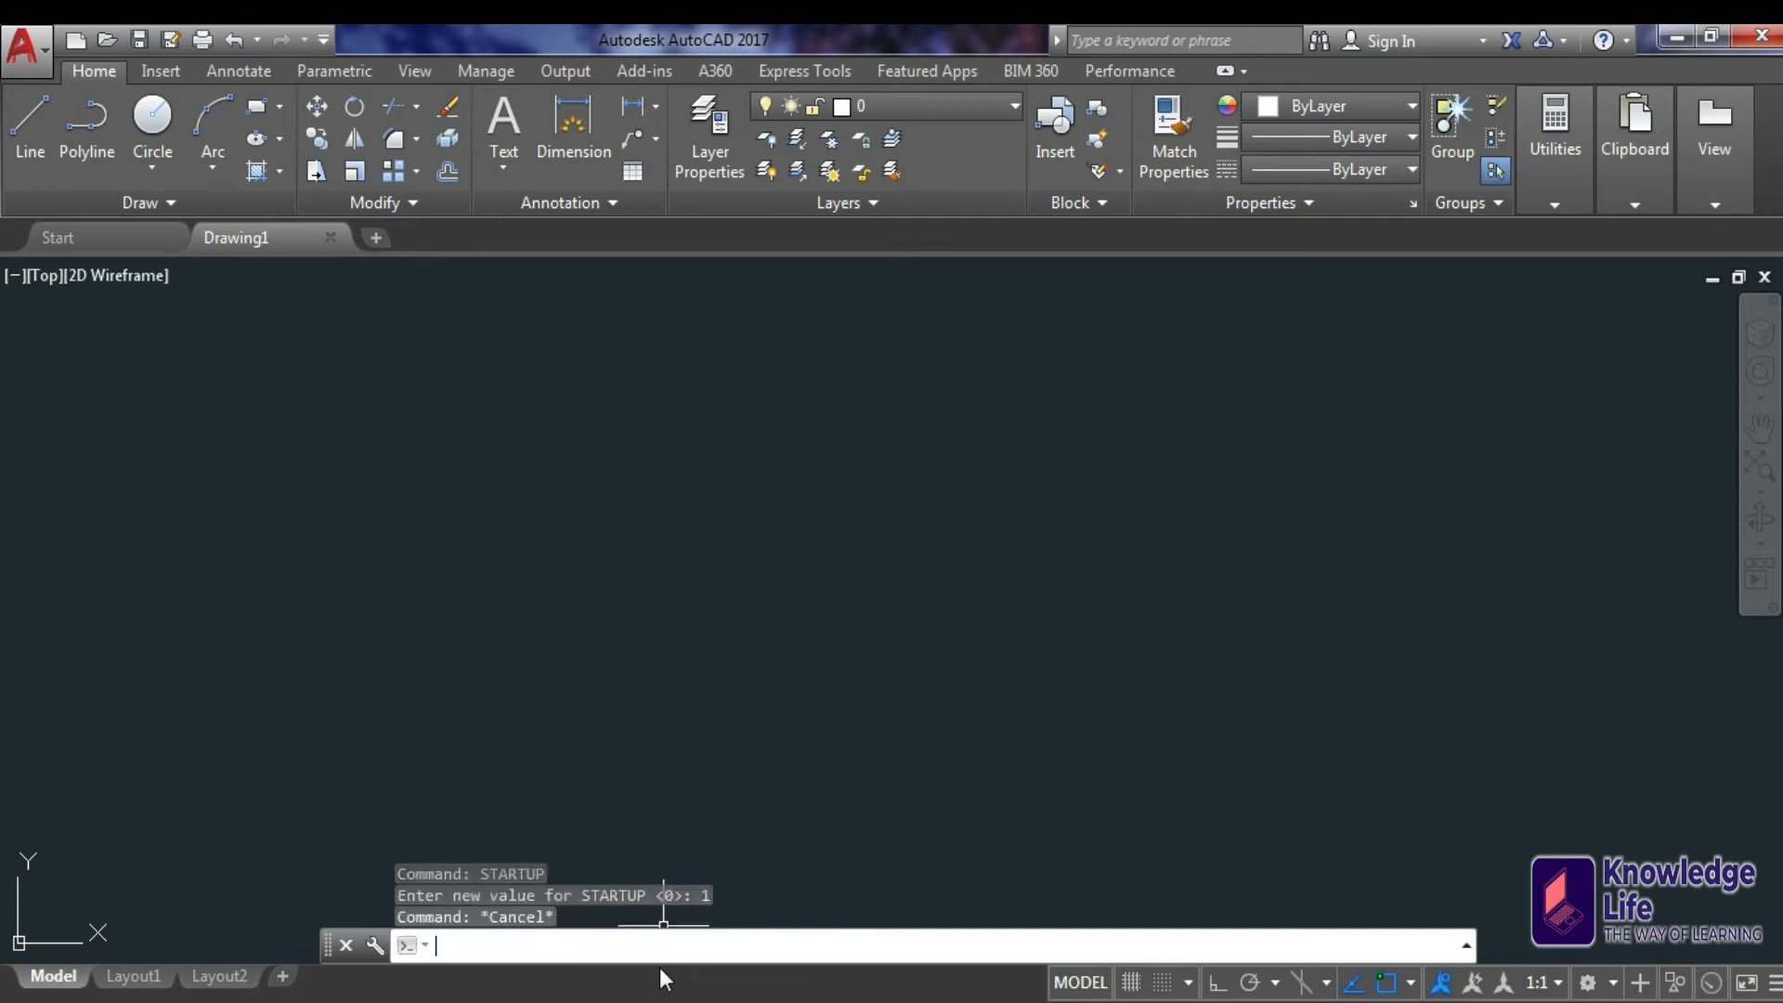
Create another new drawing from scratch using the Metric default settings.
key("ctrl+n")
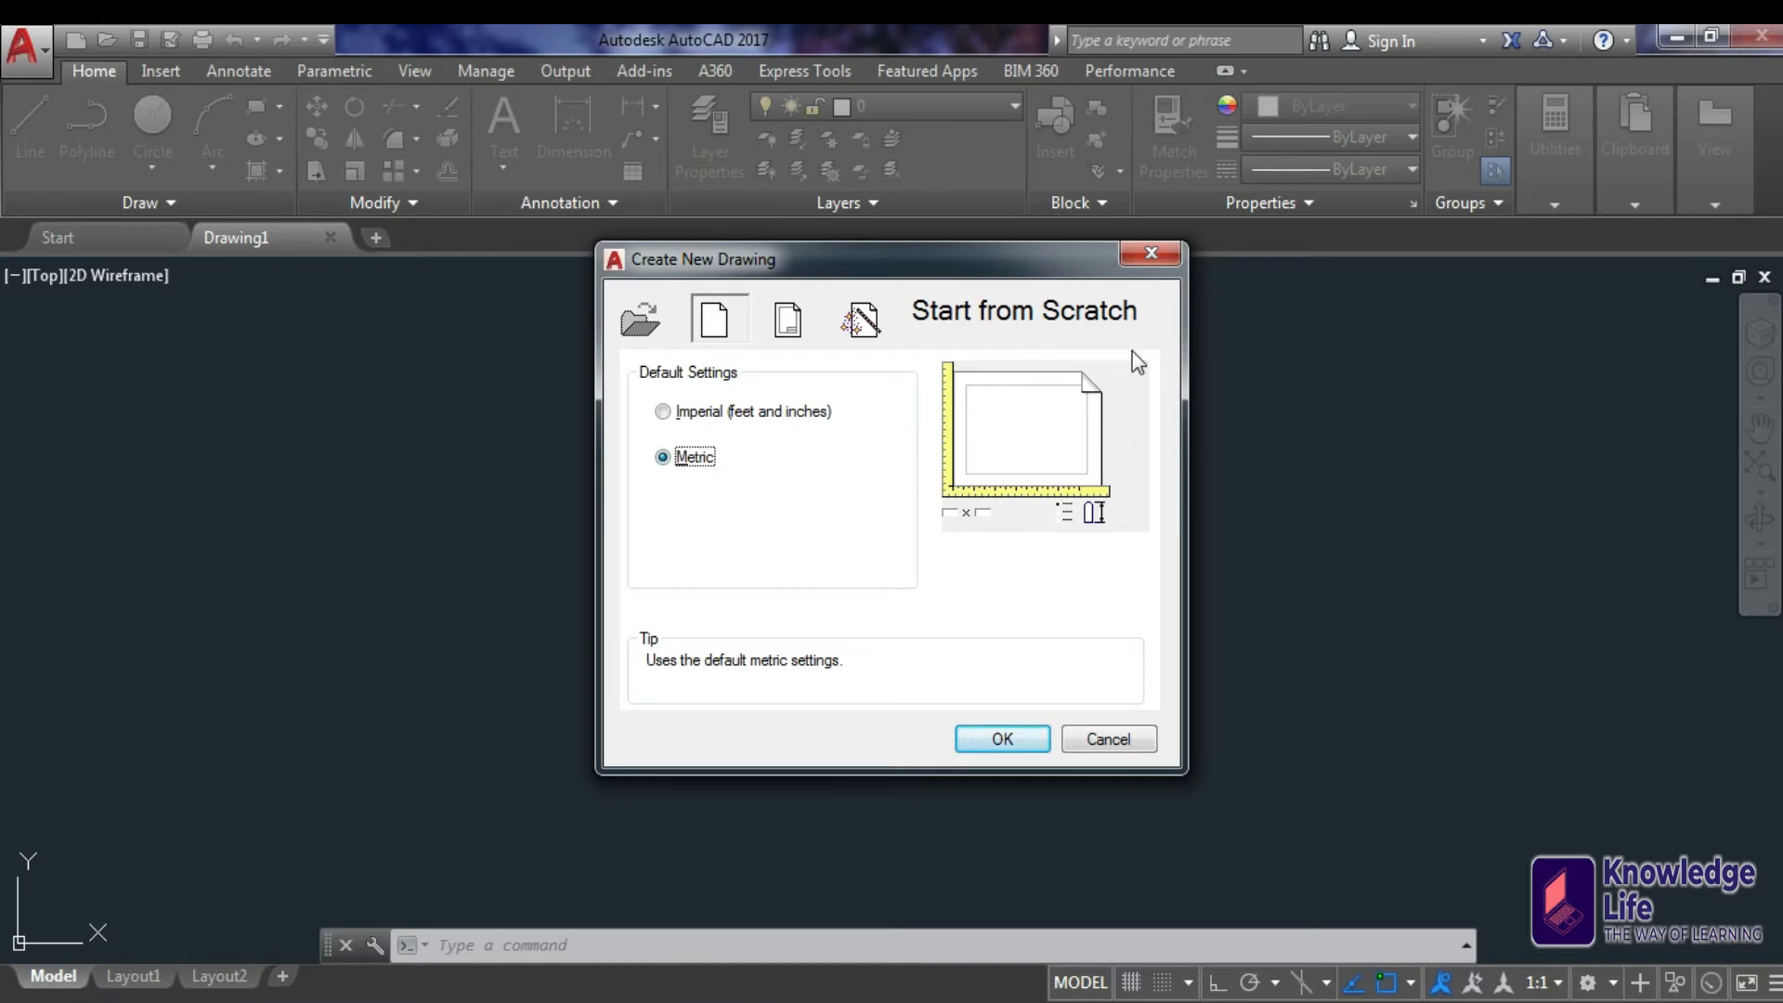
left_click(1022, 732)
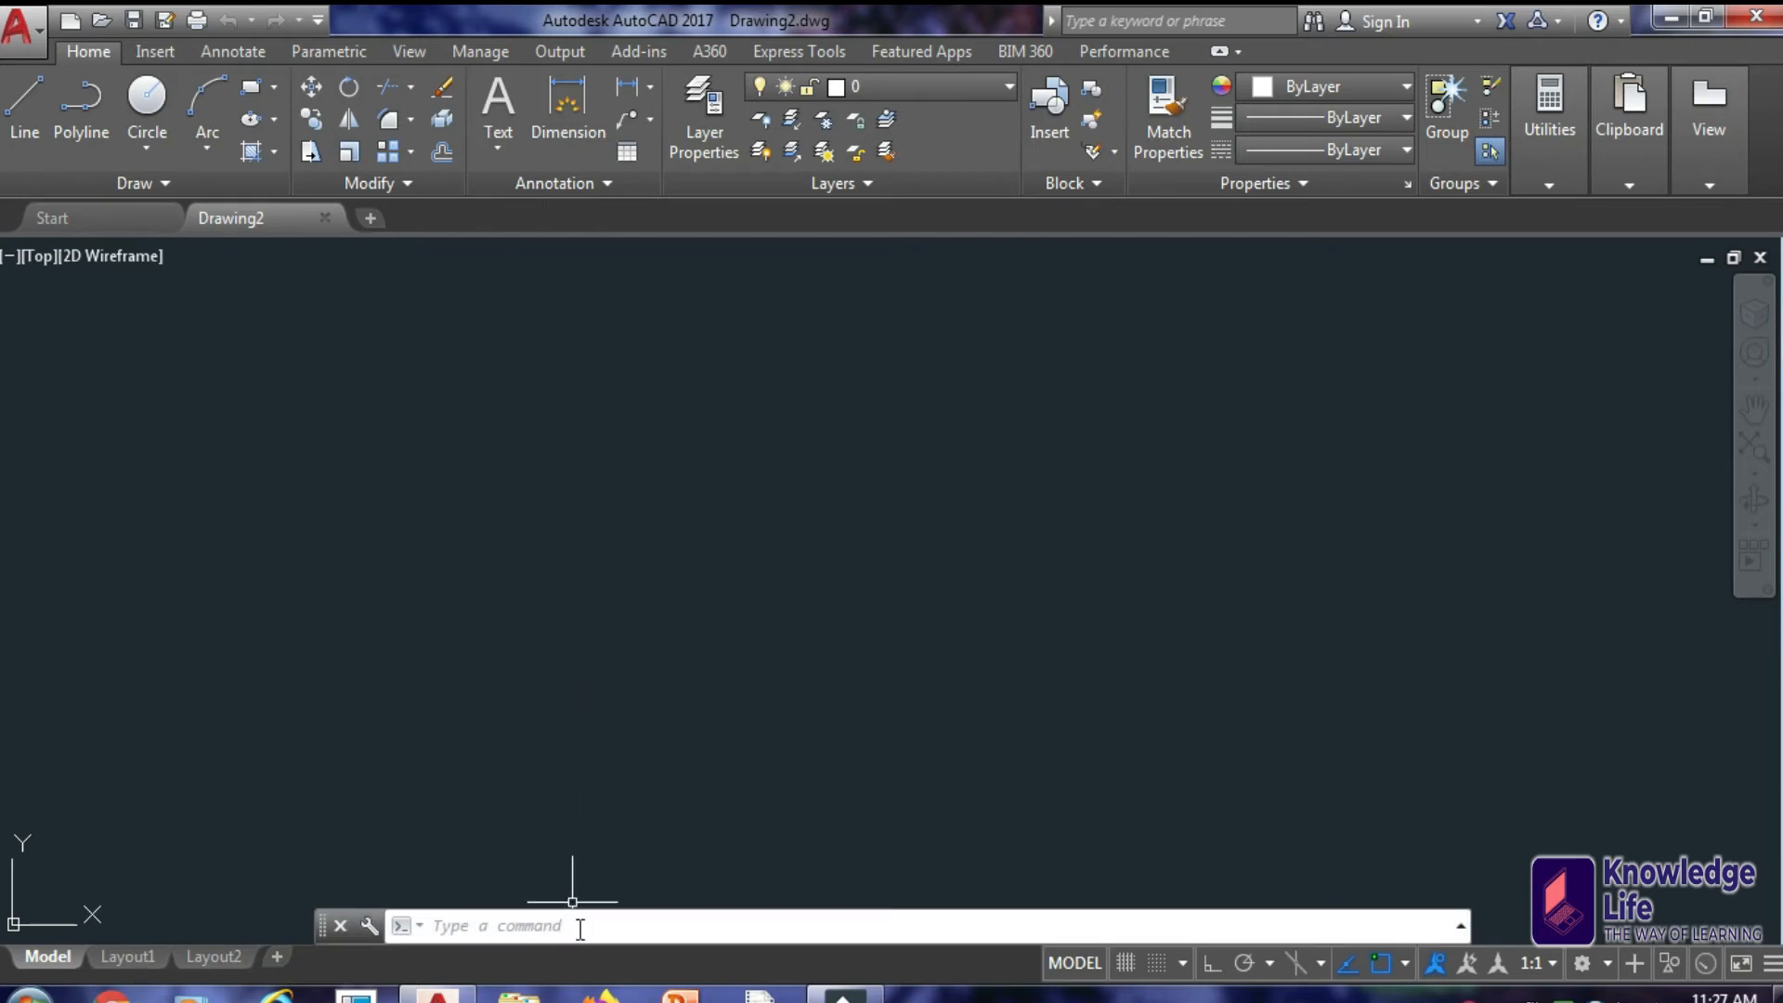
Hide the Command Line window and display it again.
key("Escape")
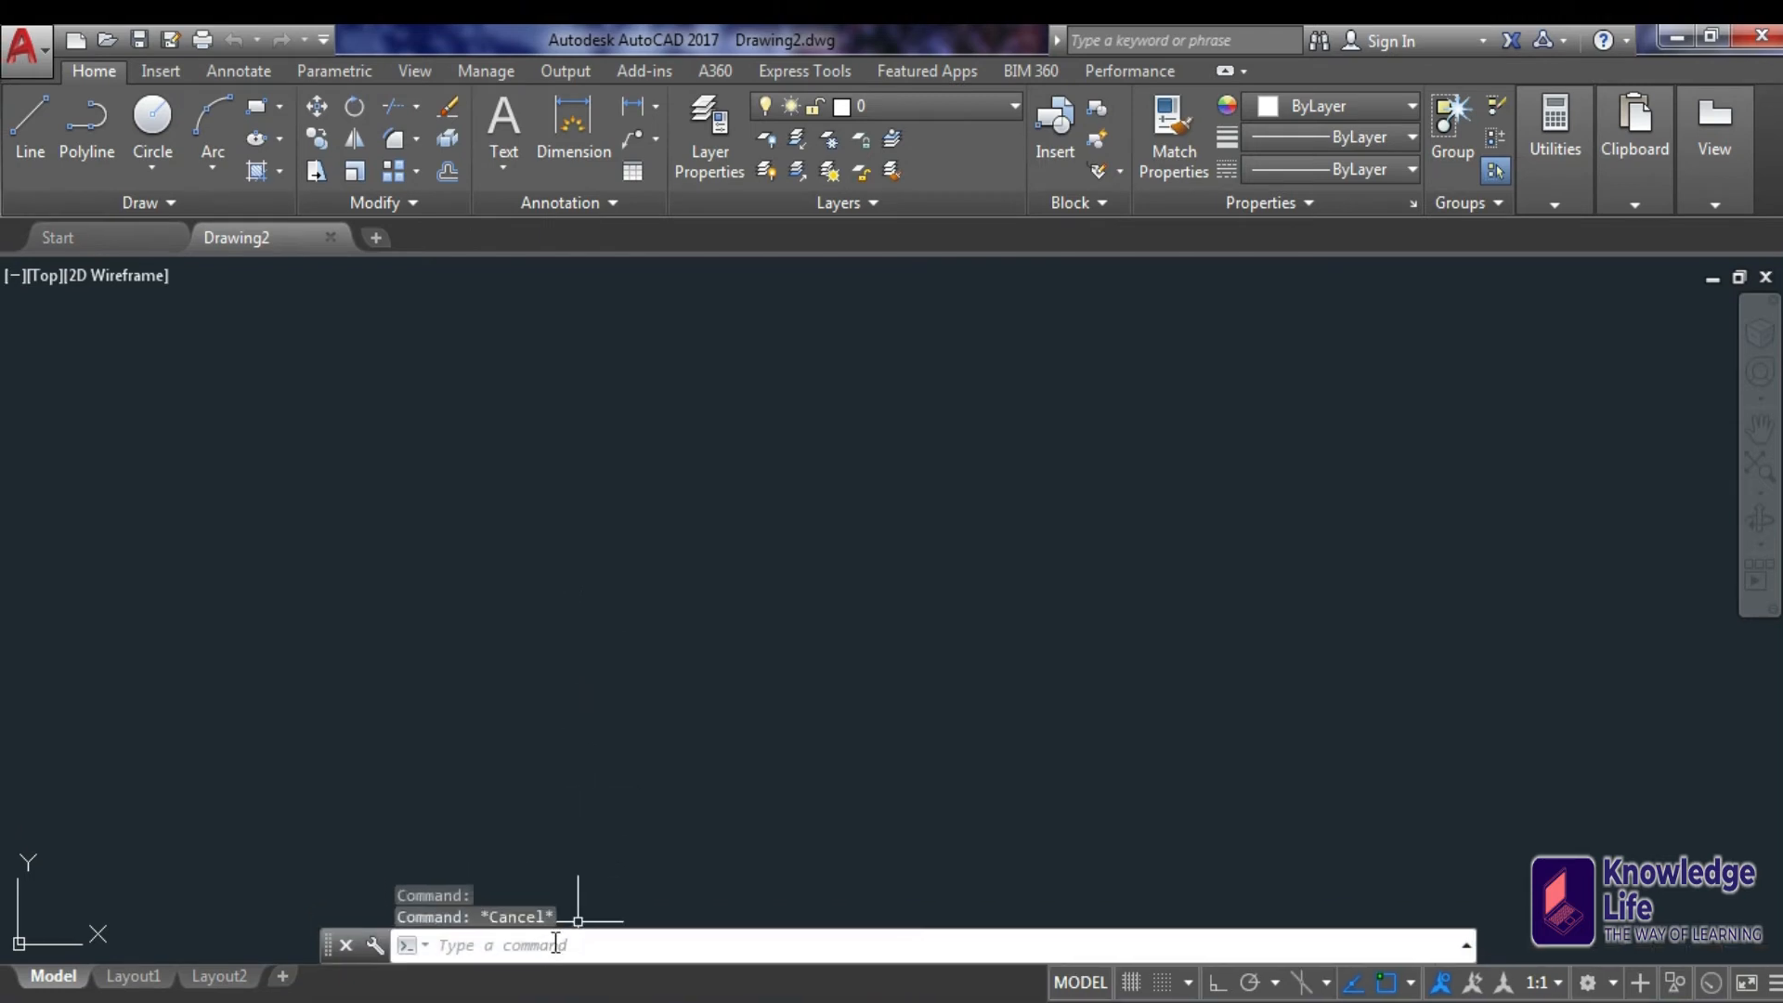
left_click(561, 943)
key("Escape")
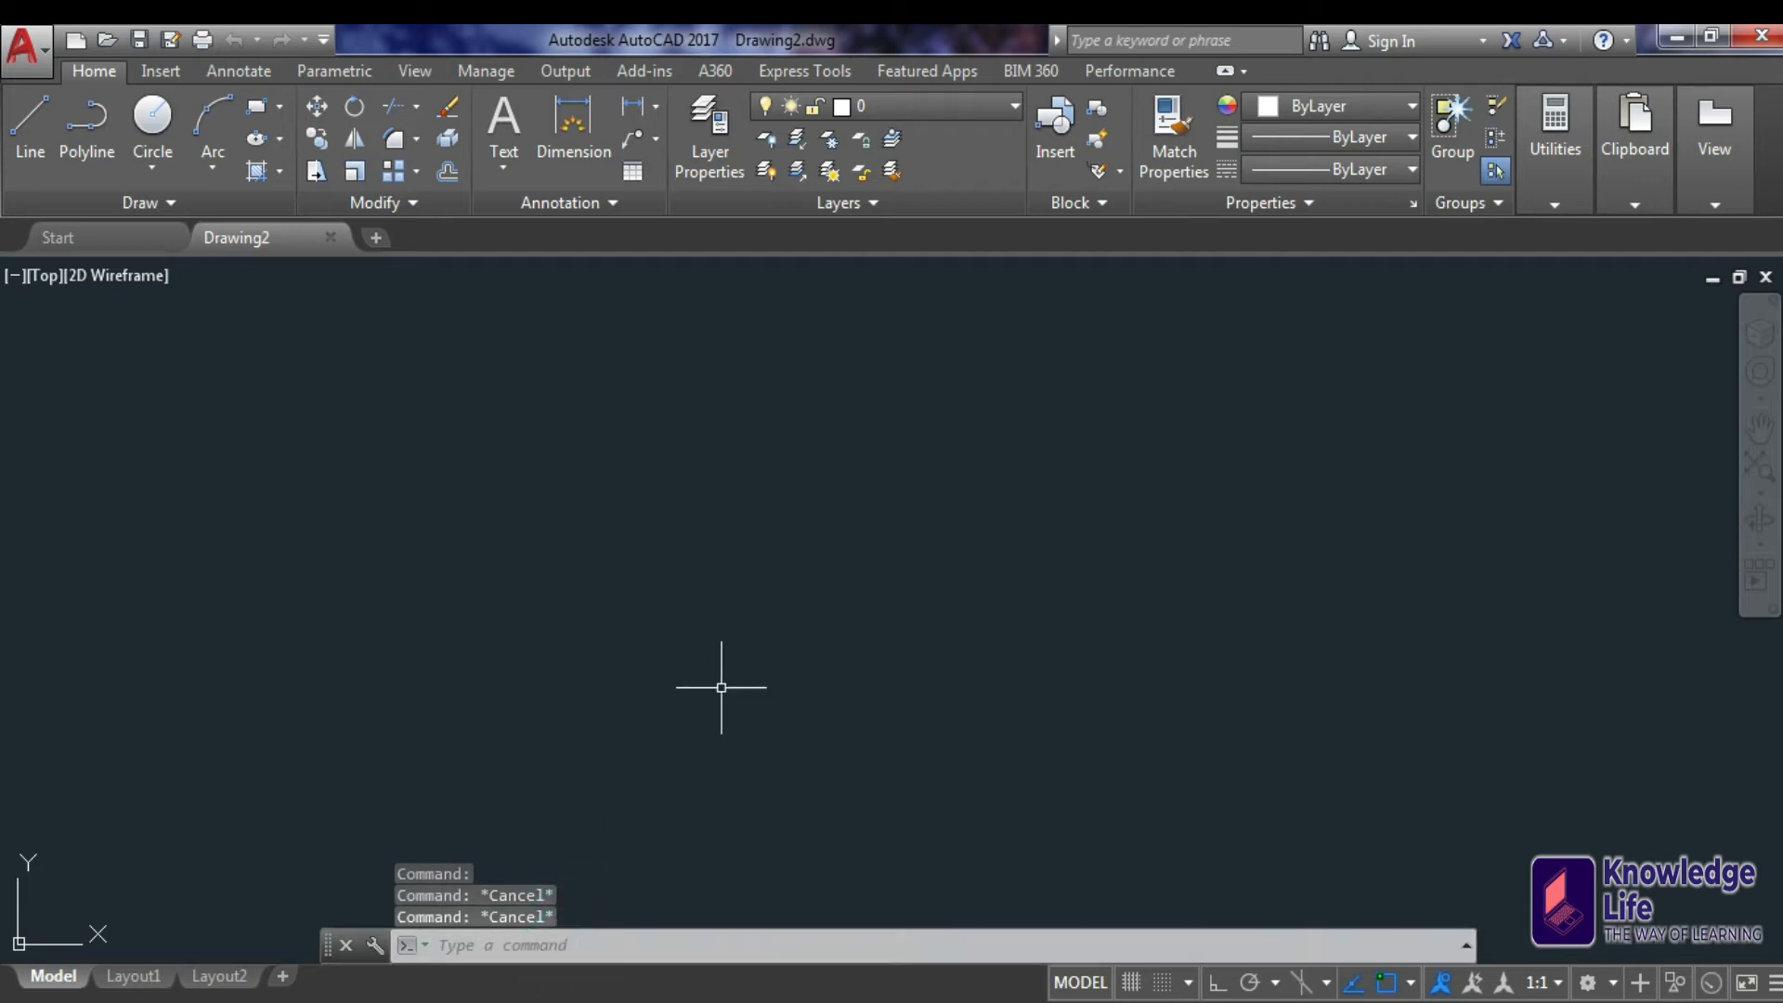
type("(")
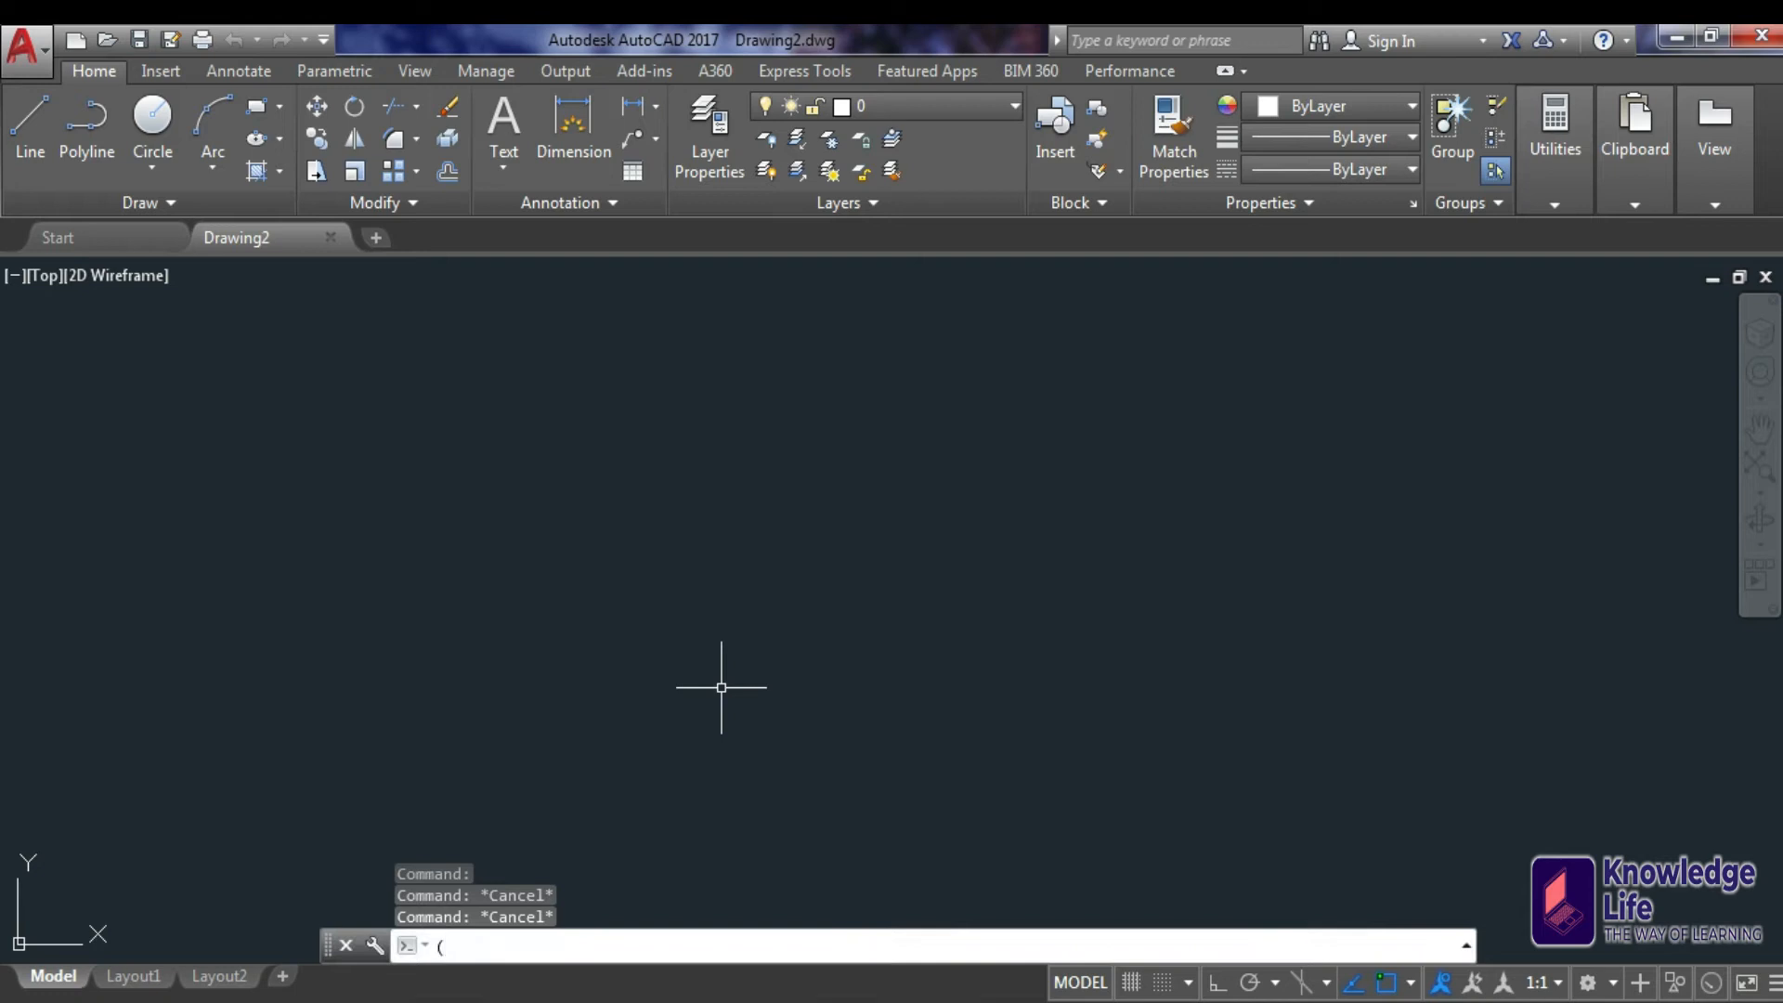
key("Escape")
key("ctrl+9")
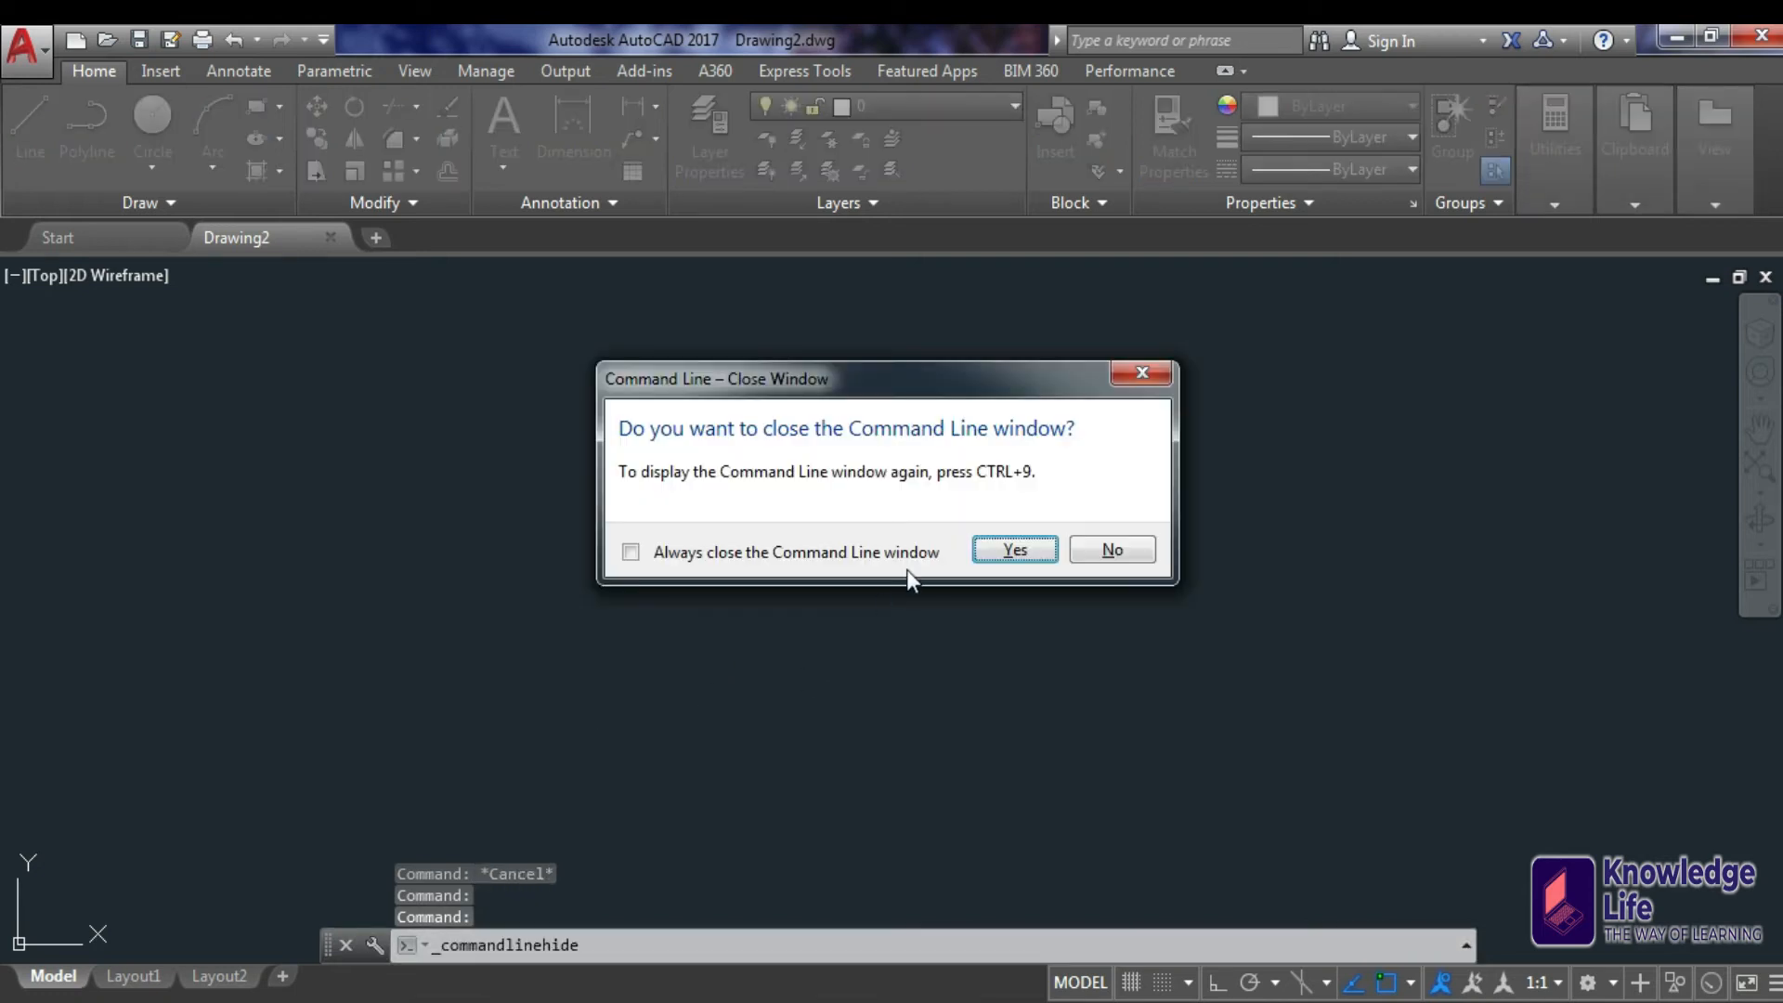
left_click(1015, 549)
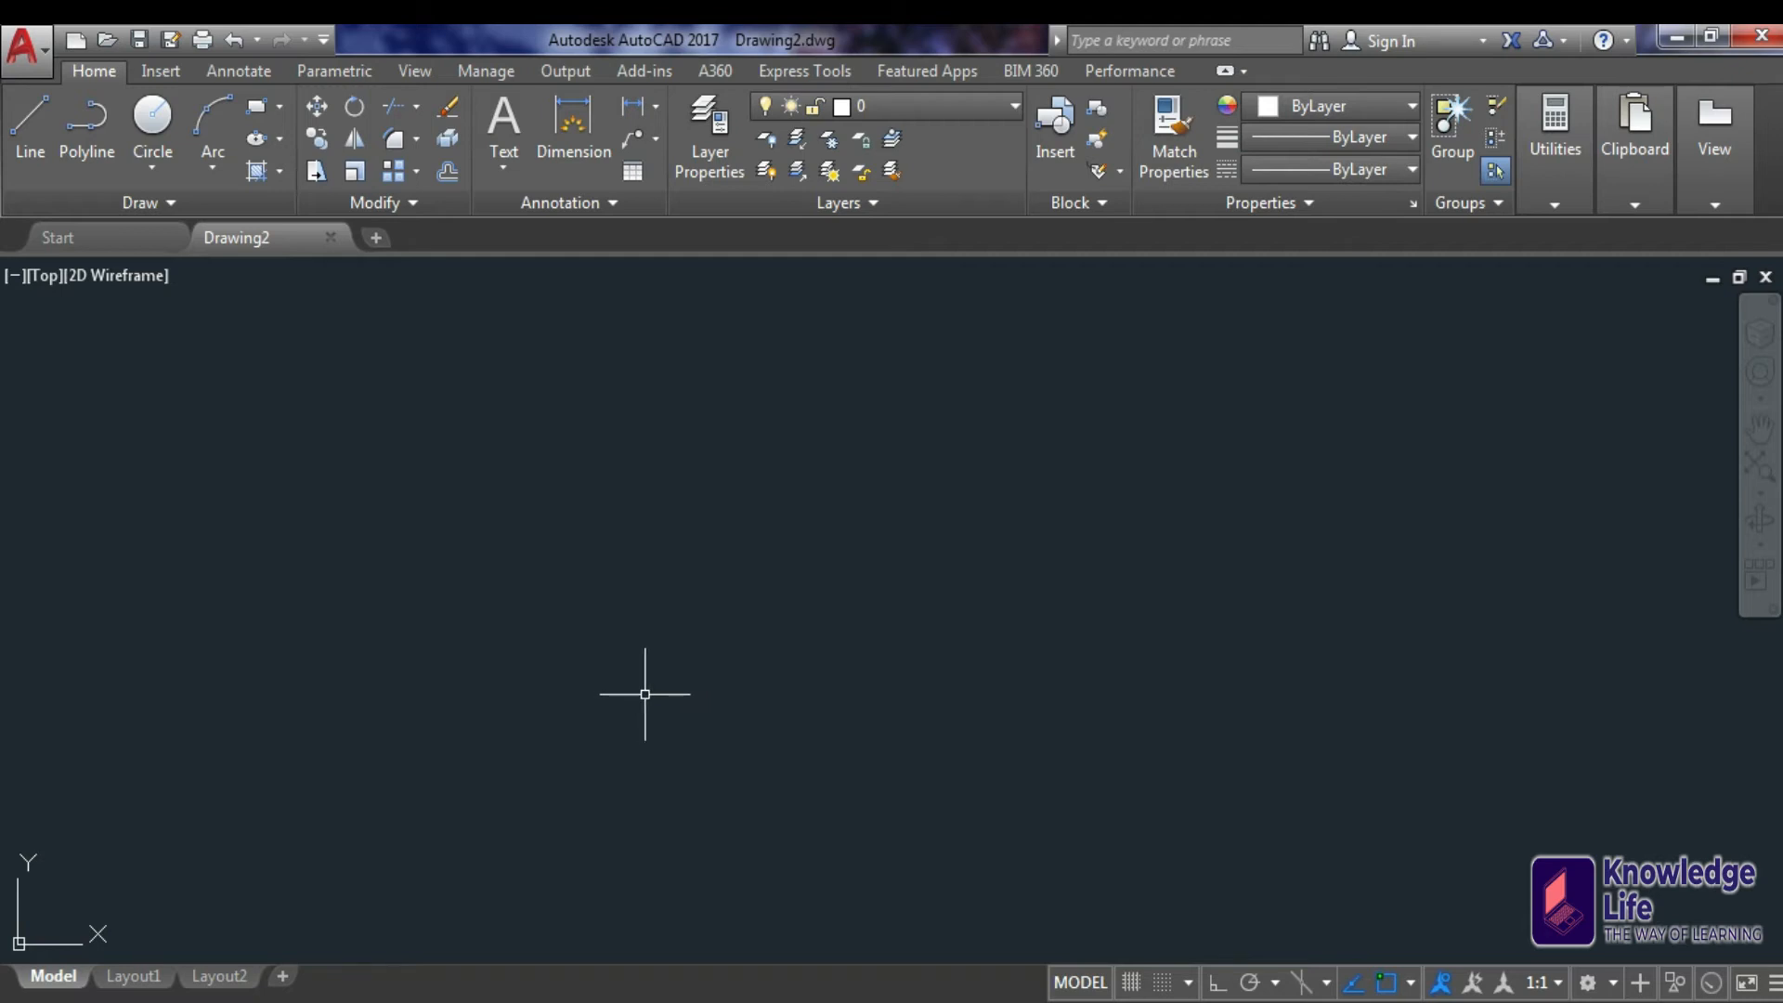
key("ctrl+9")
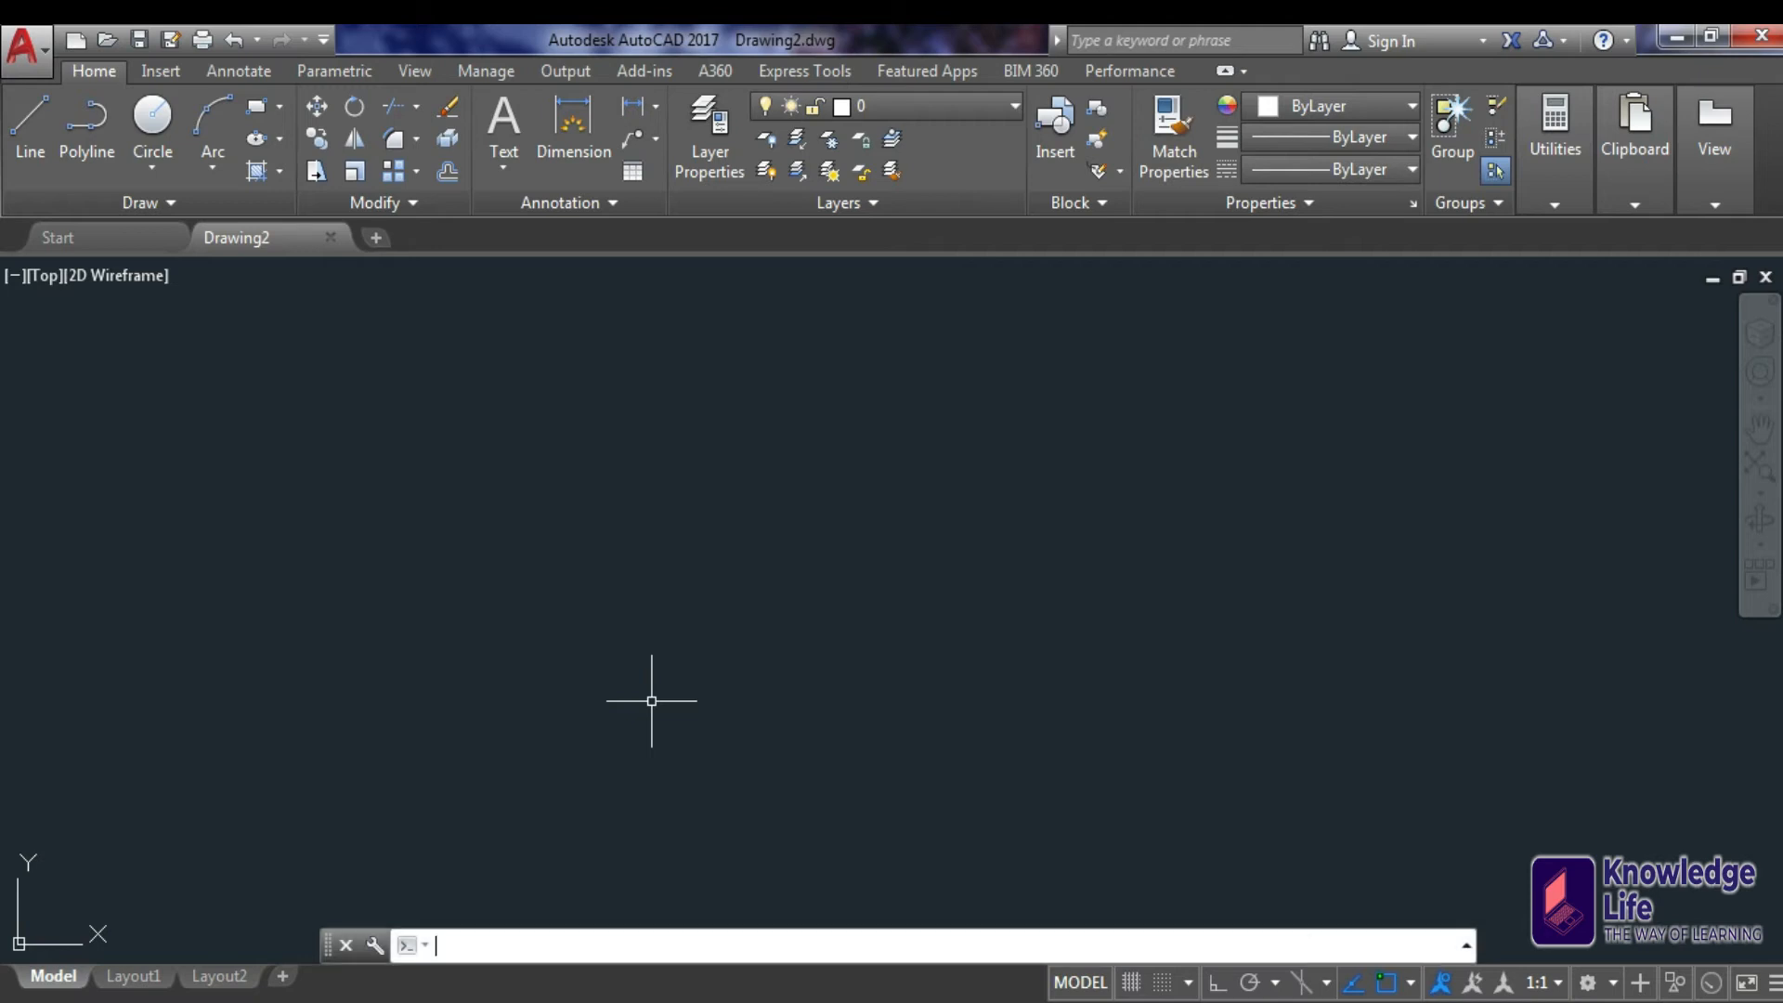
key("Escape")
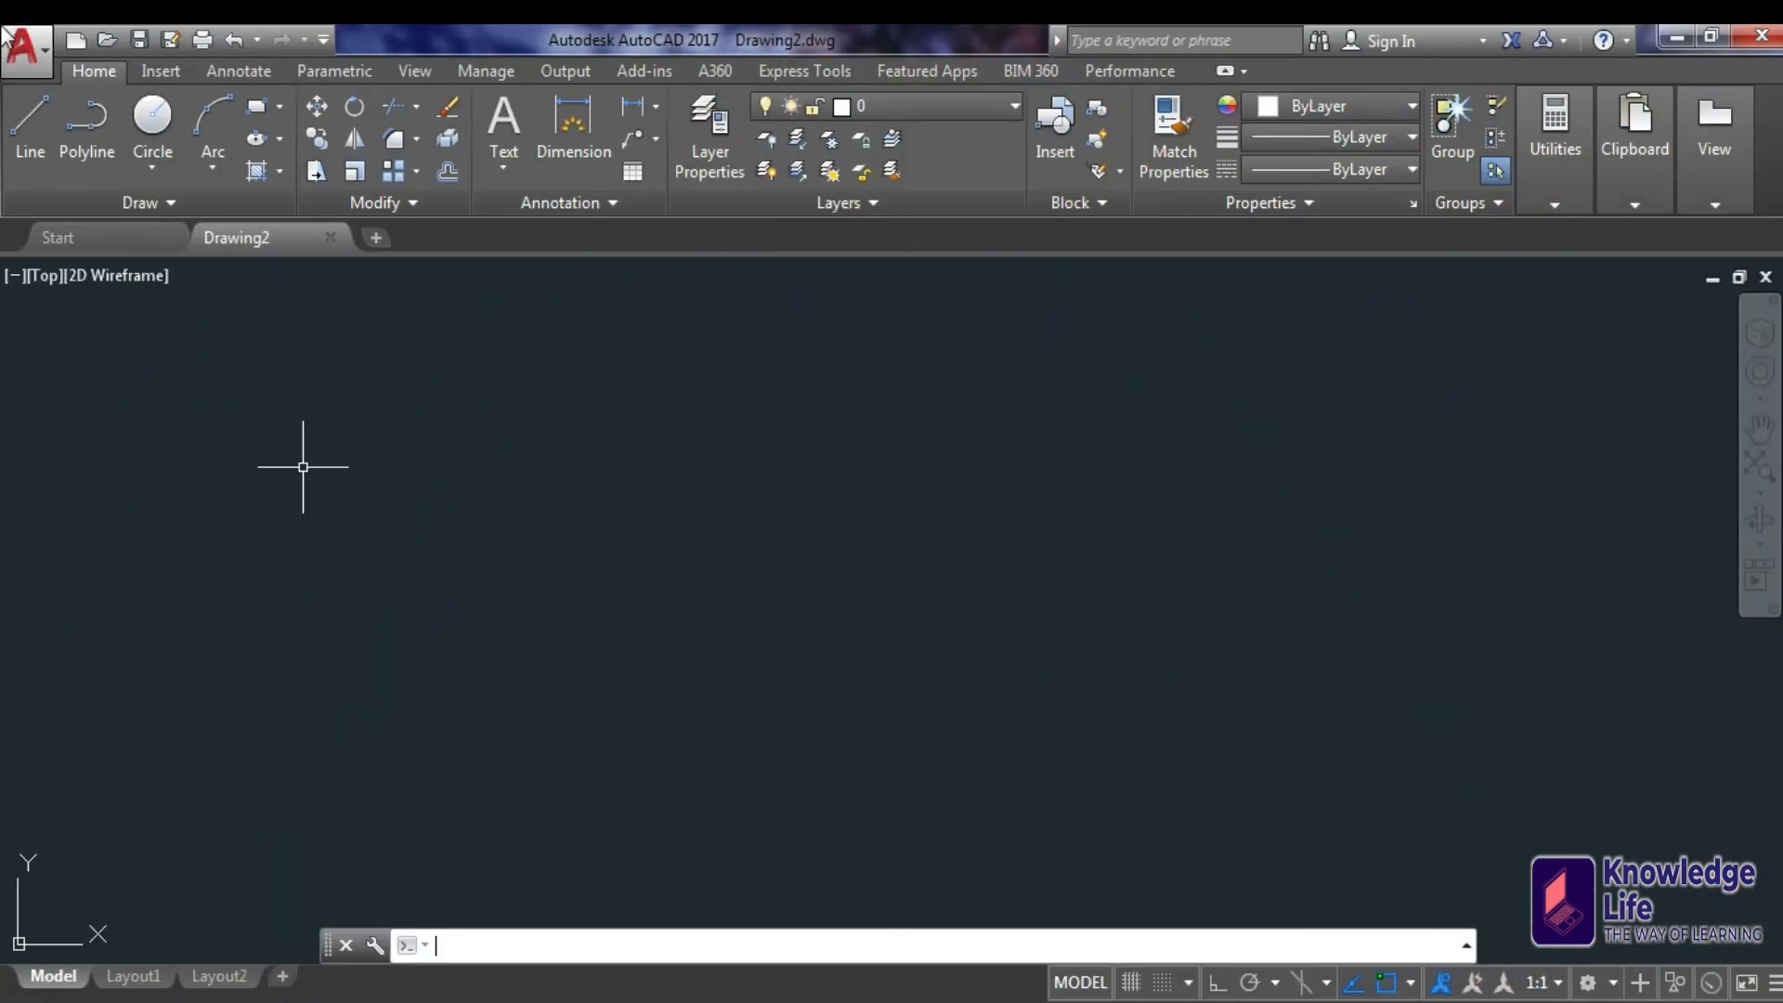
key("Escape")
key("Escape")
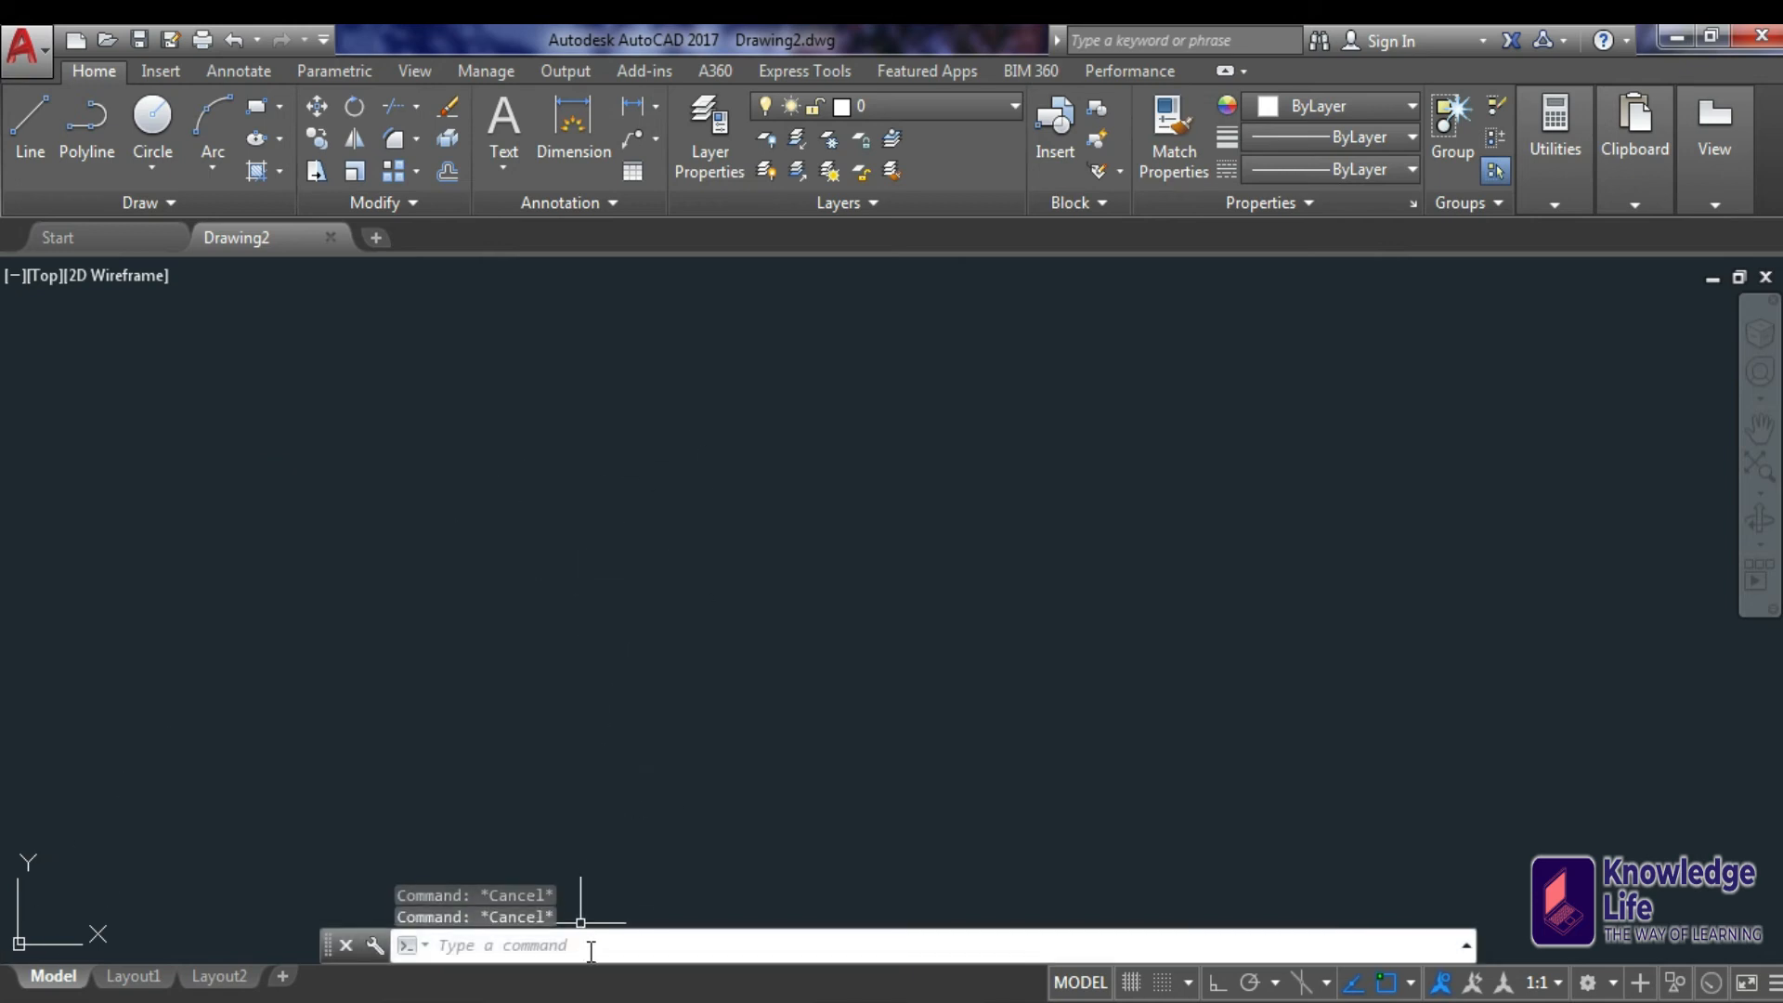
Open the Drawing Units settings with the UN command and reposition the dialog.
key("Escape")
left_click(560, 942)
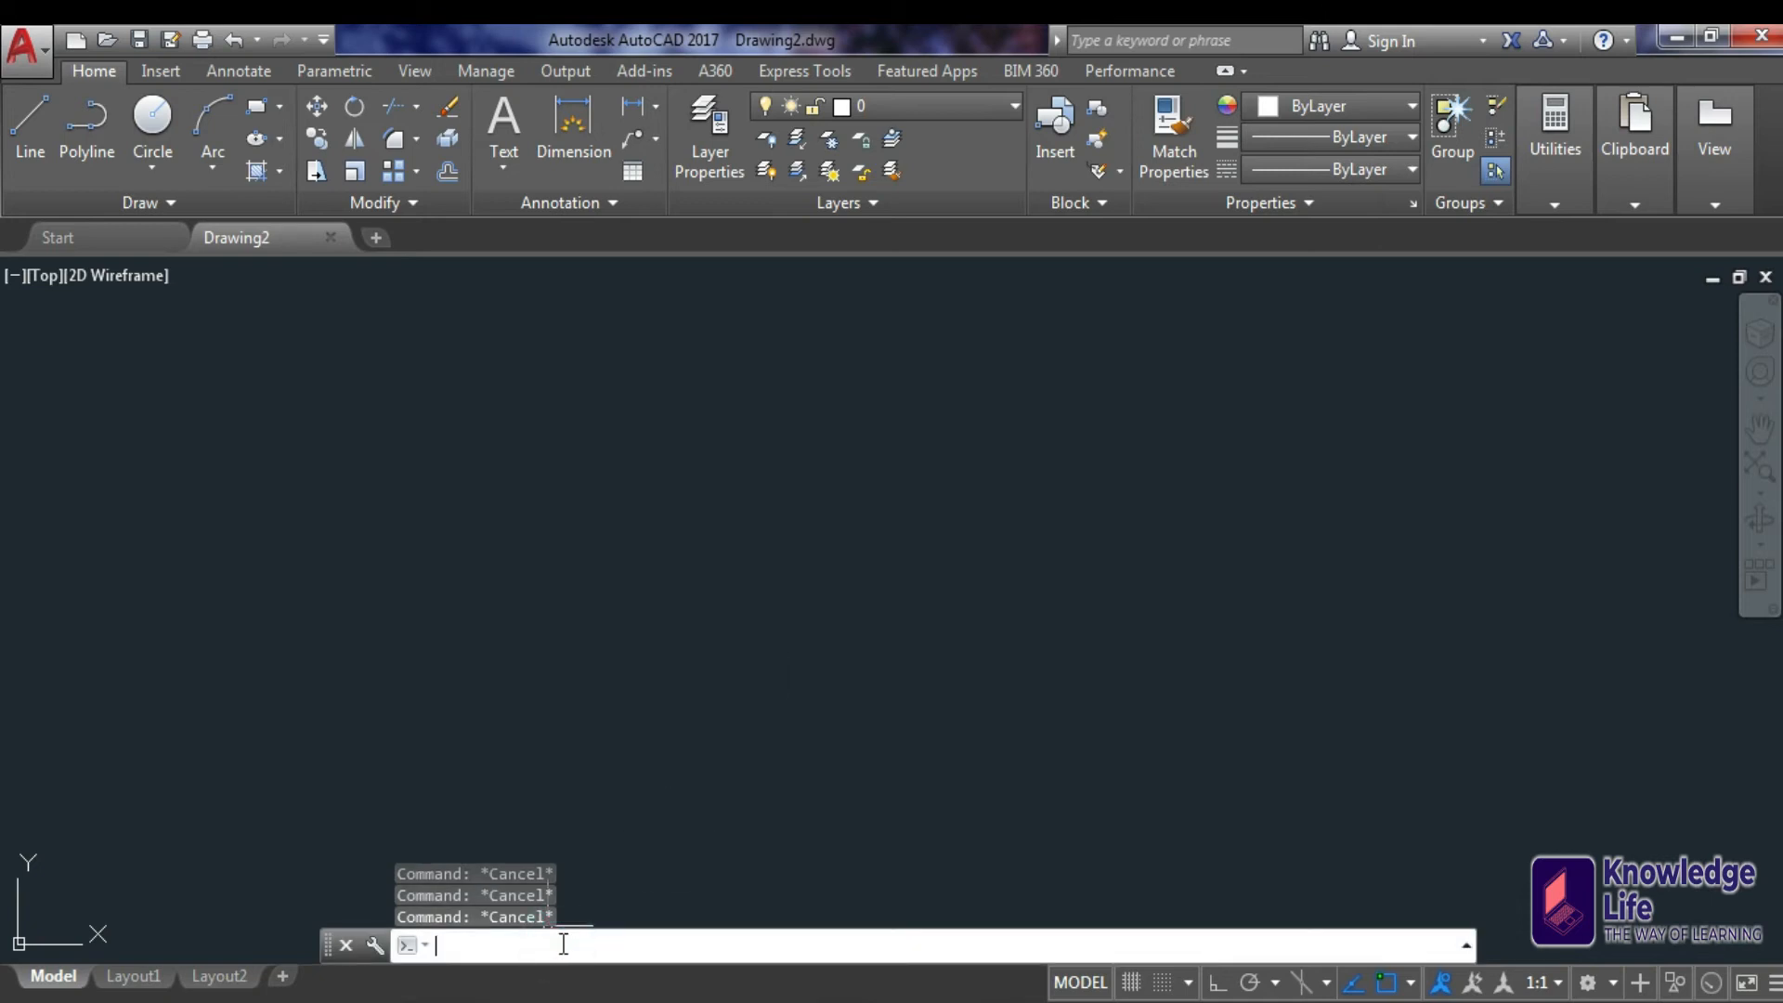
type("u")
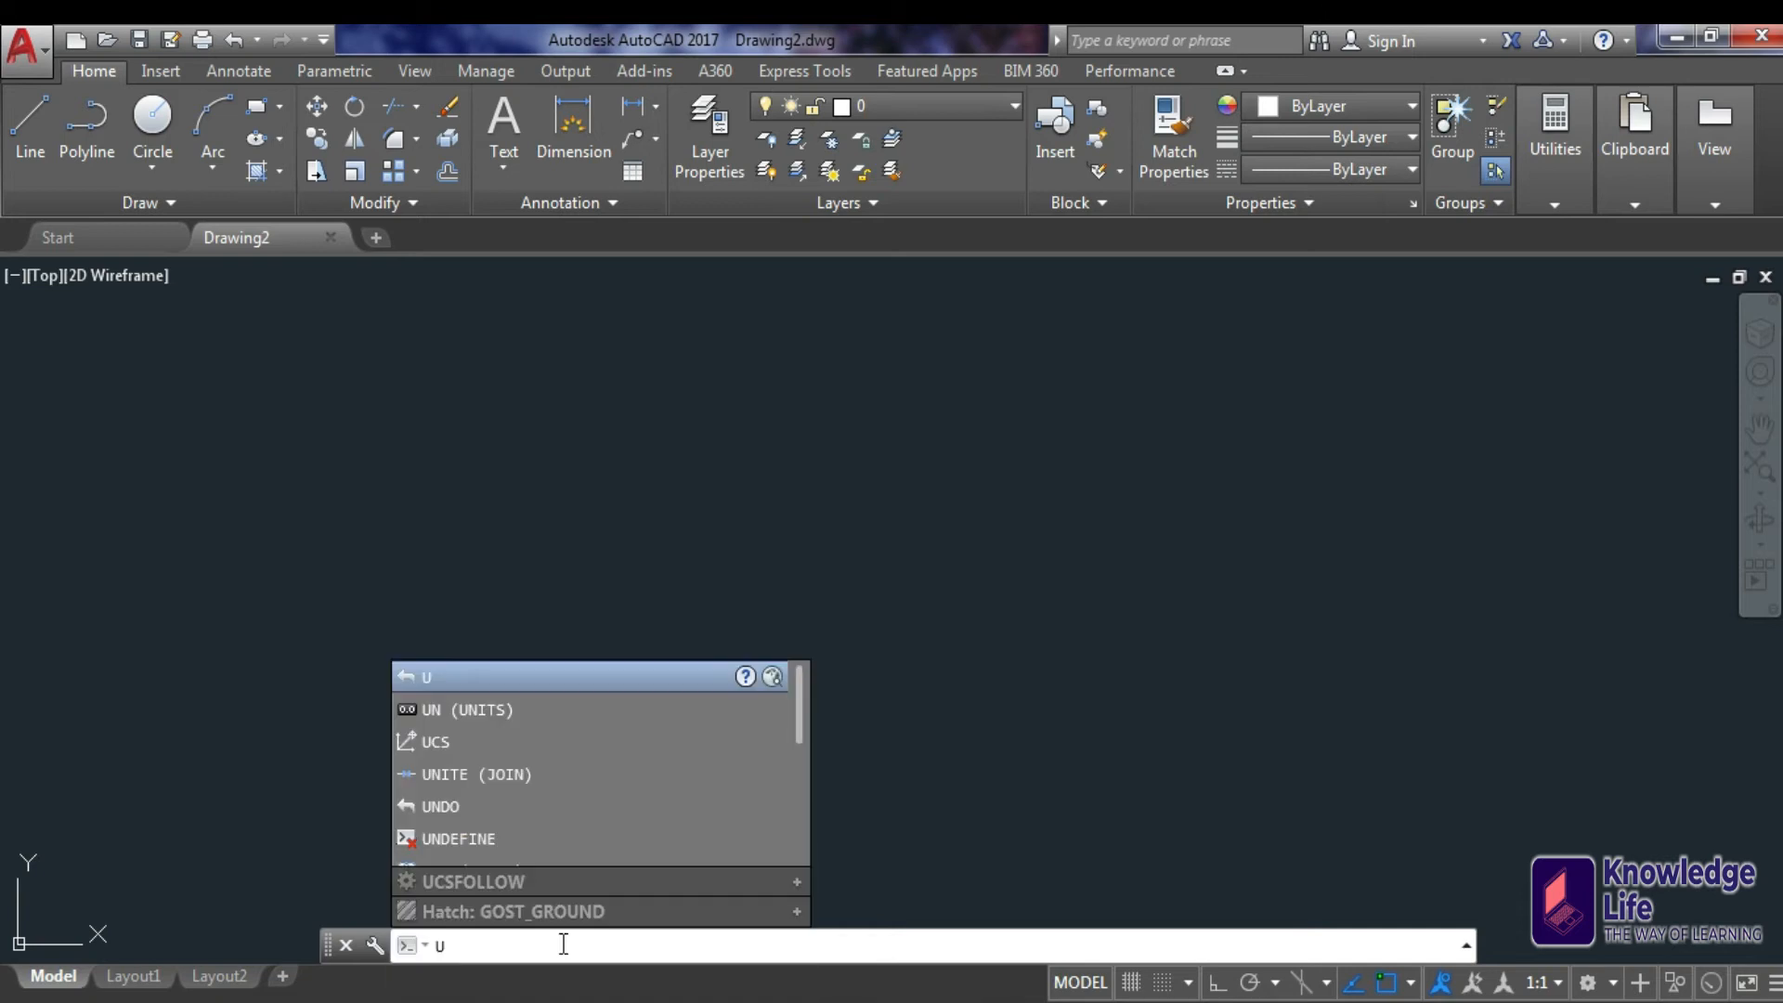
type("n")
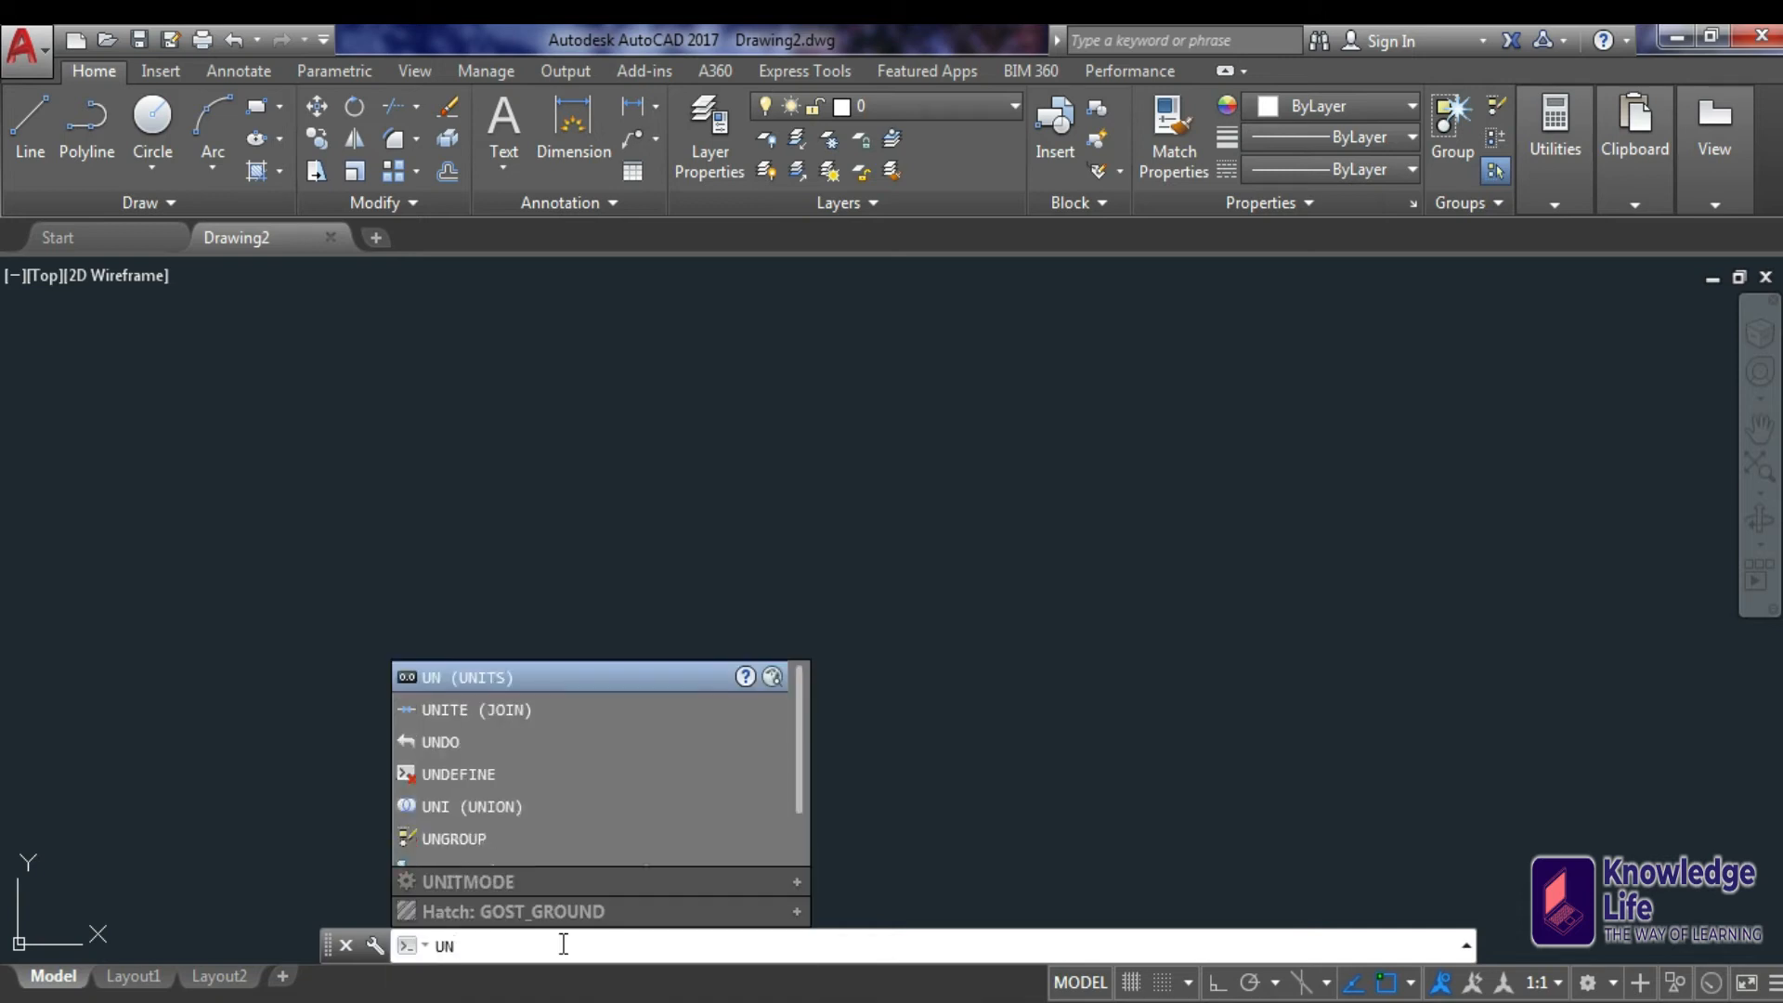
key("Return")
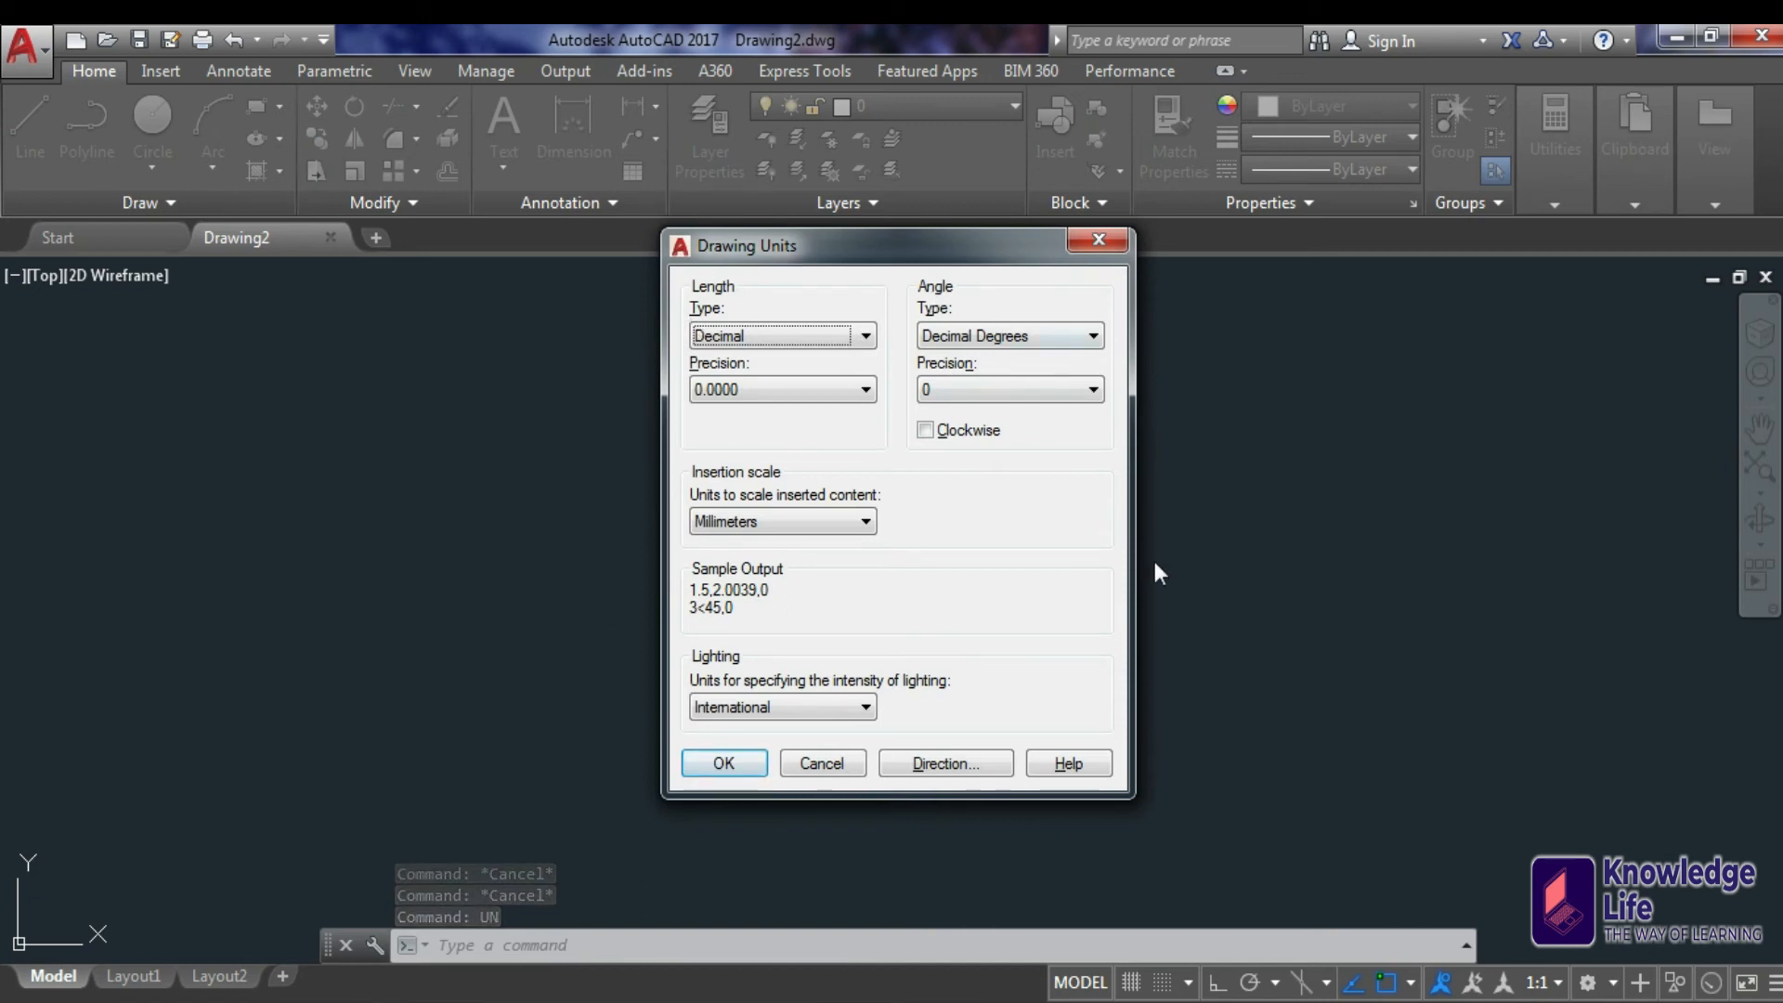
mouse_move(875, 239)
left_mouse_down()
mouse_move(939, 289)
mouse_move(934, 267)
left_mouse_up()
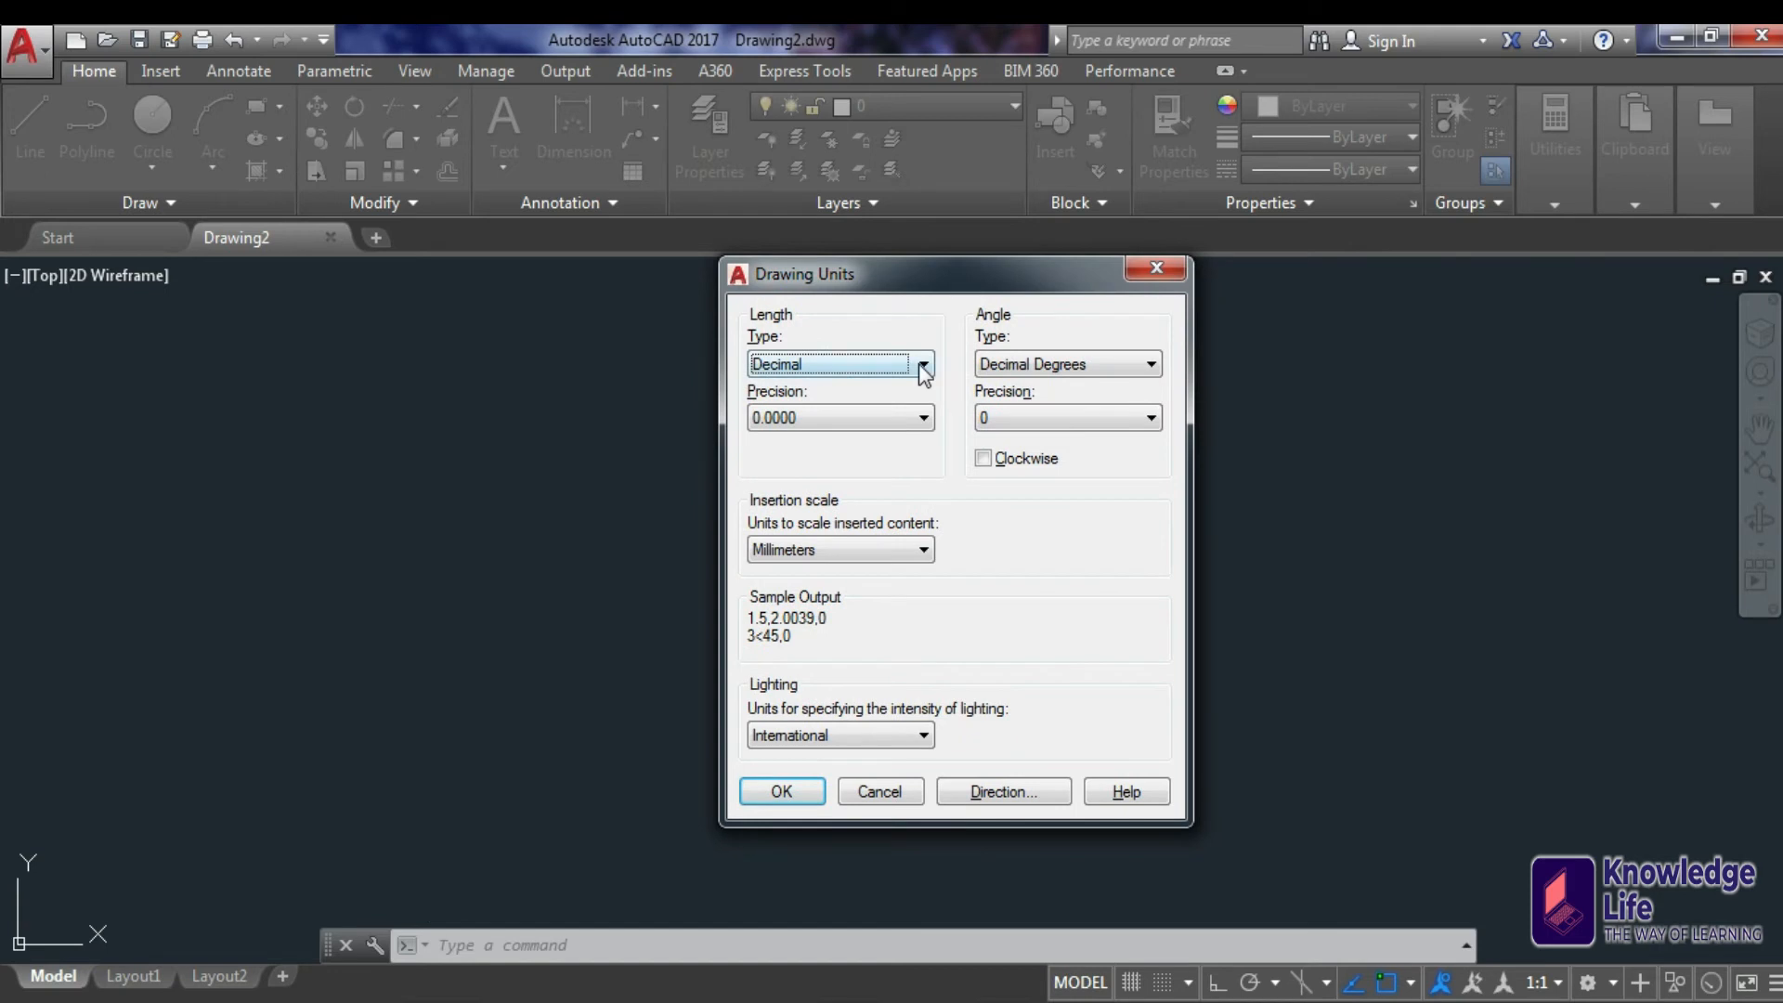
Try the Architectural length type in the drawing units and switch it back to Decimal.
left_click(918, 364)
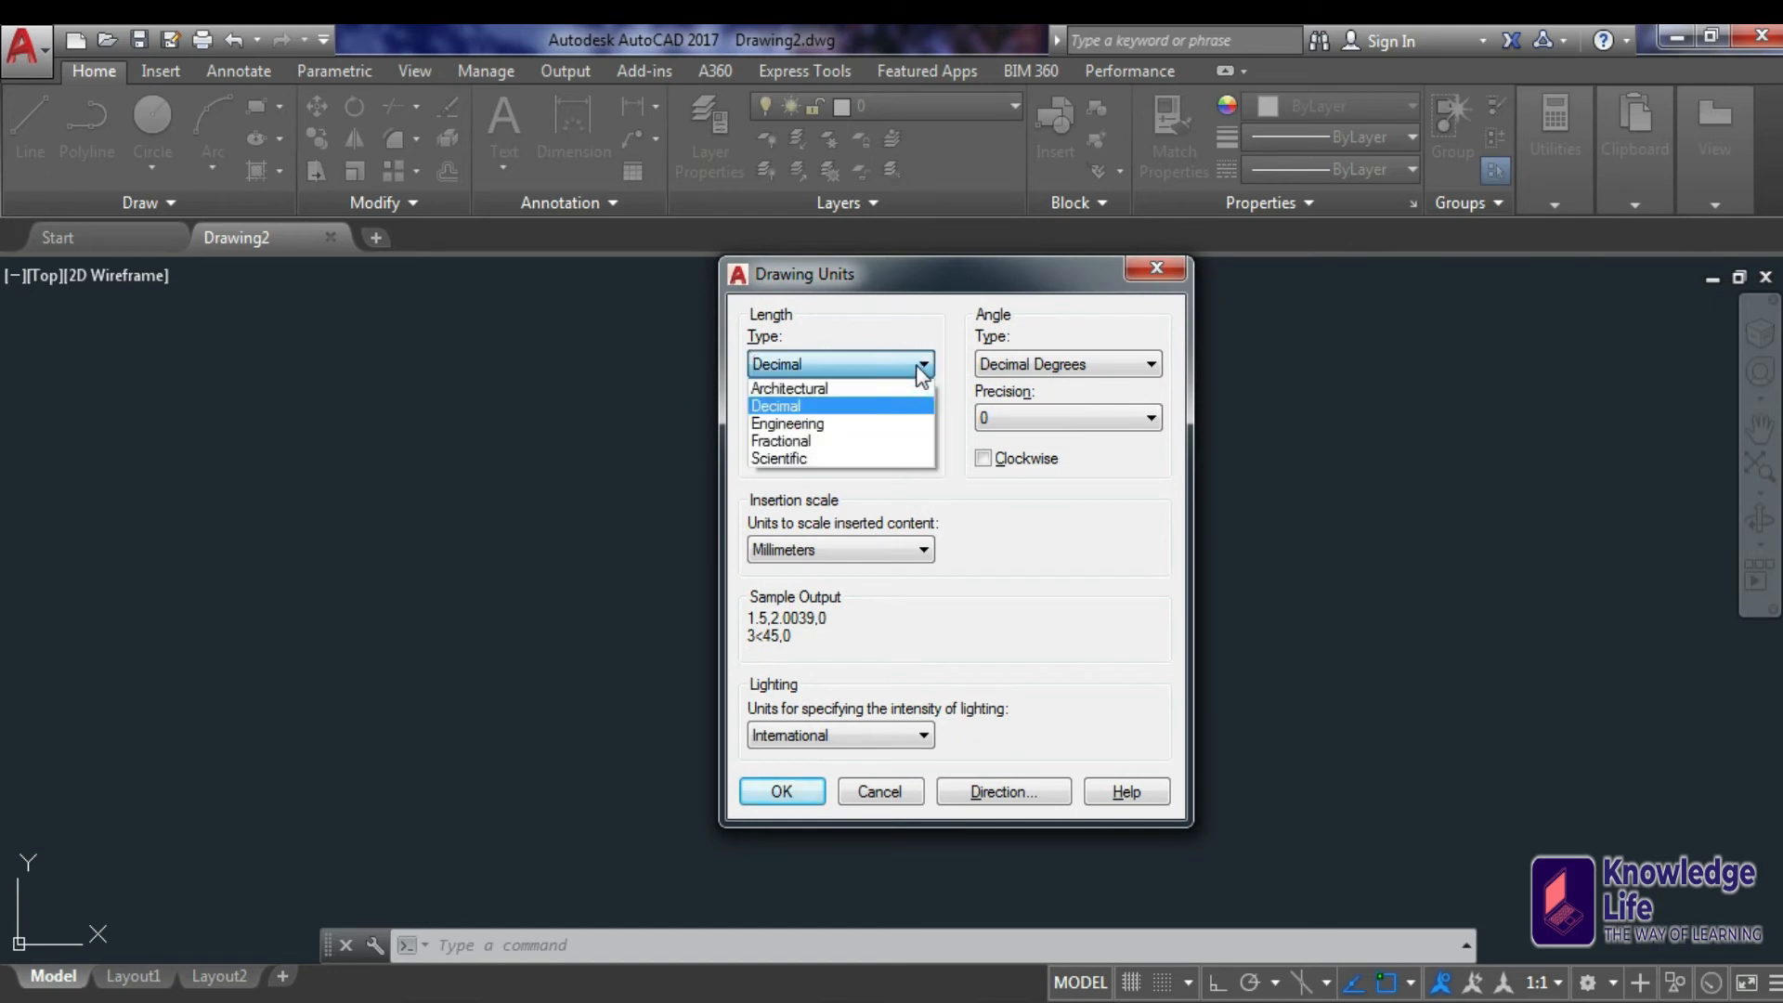
left_click(833, 390)
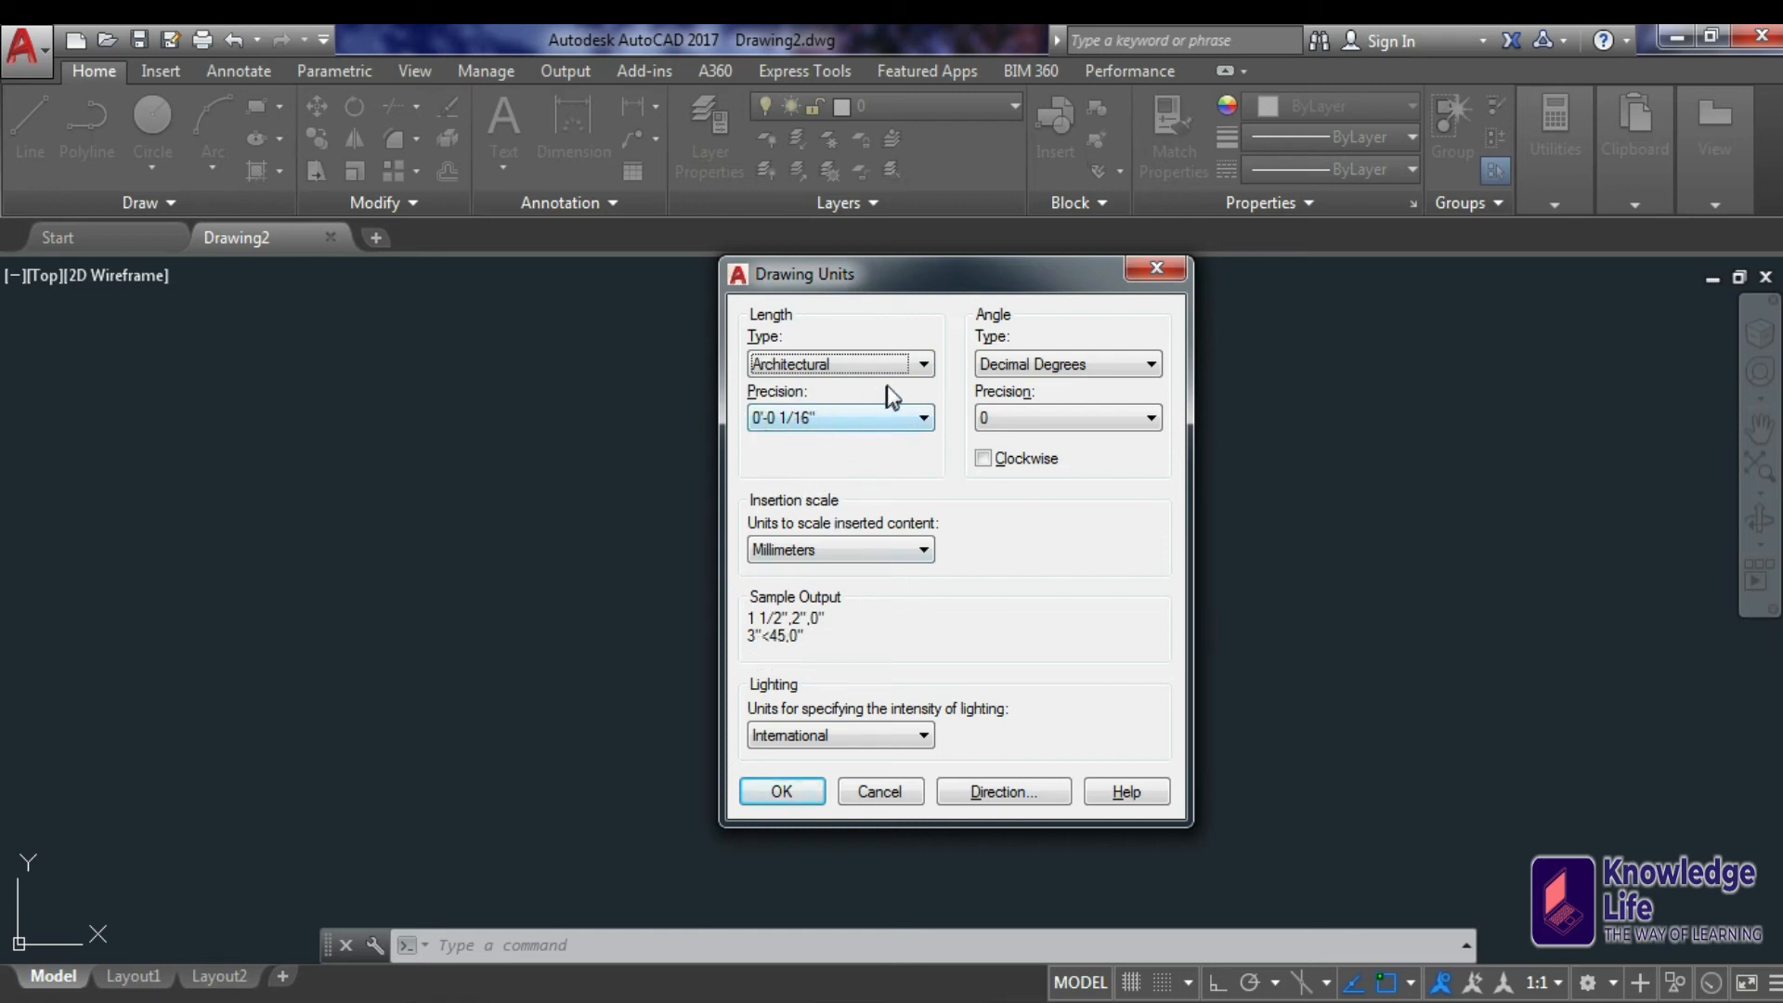
left_click(910, 366)
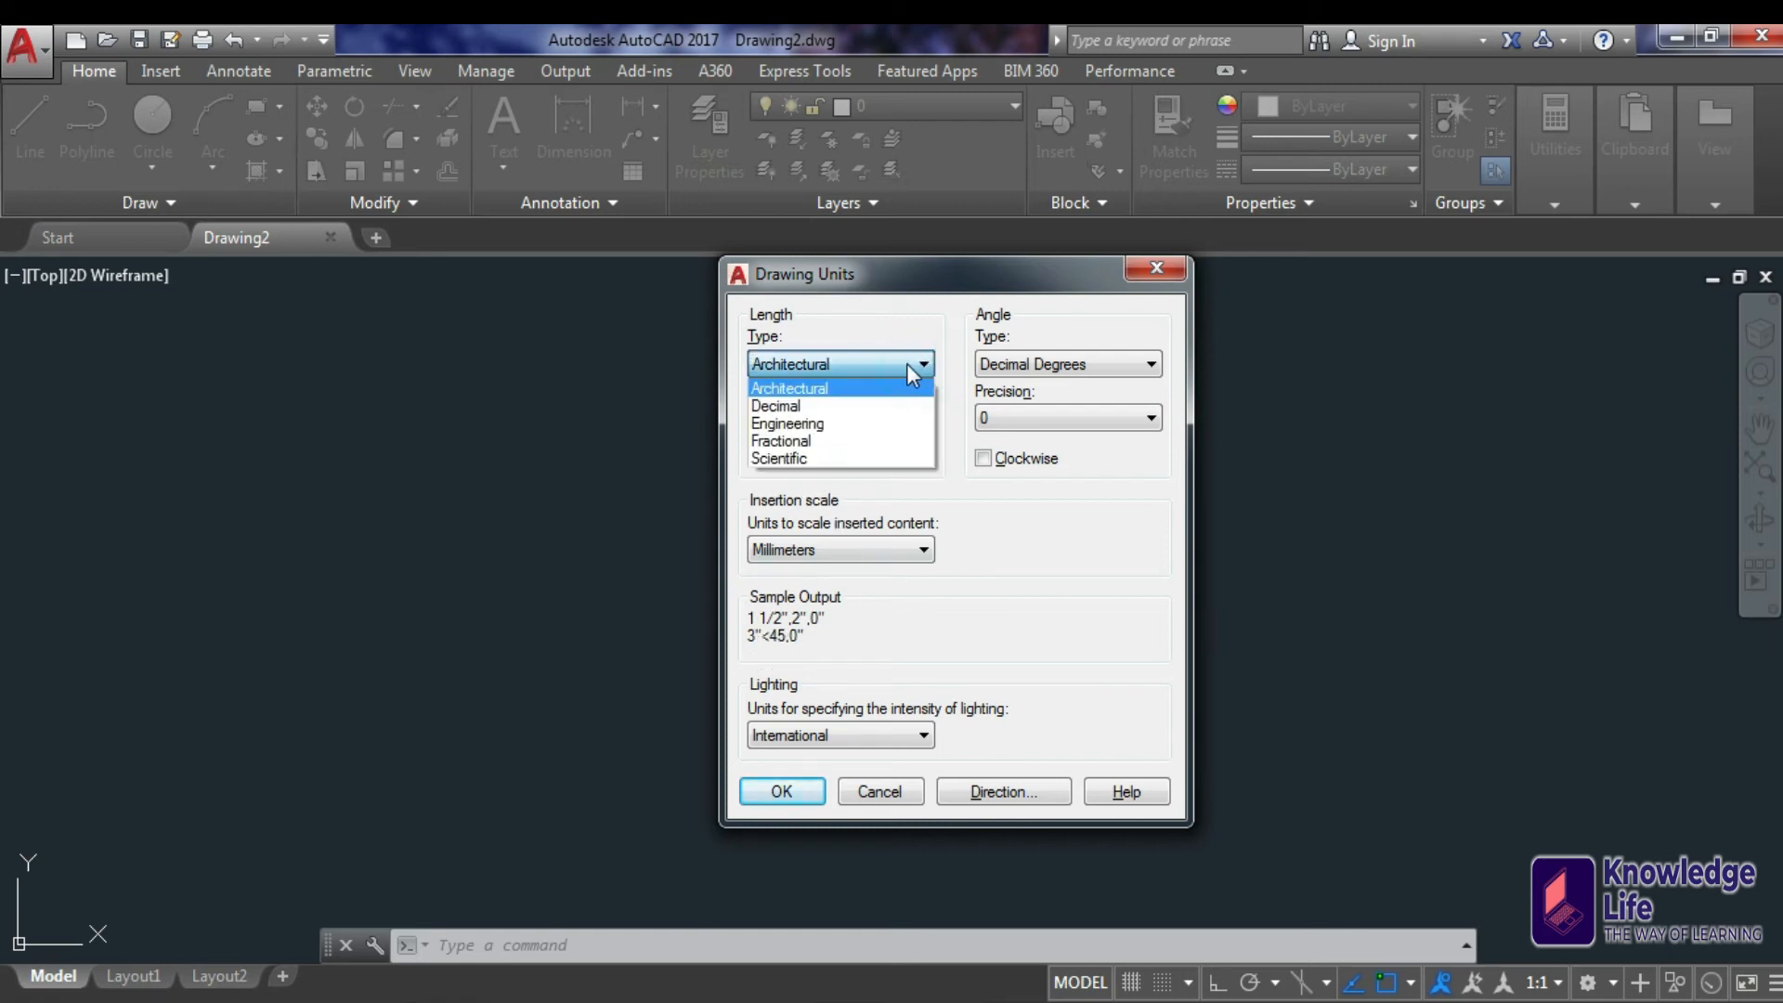
left_click(845, 411)
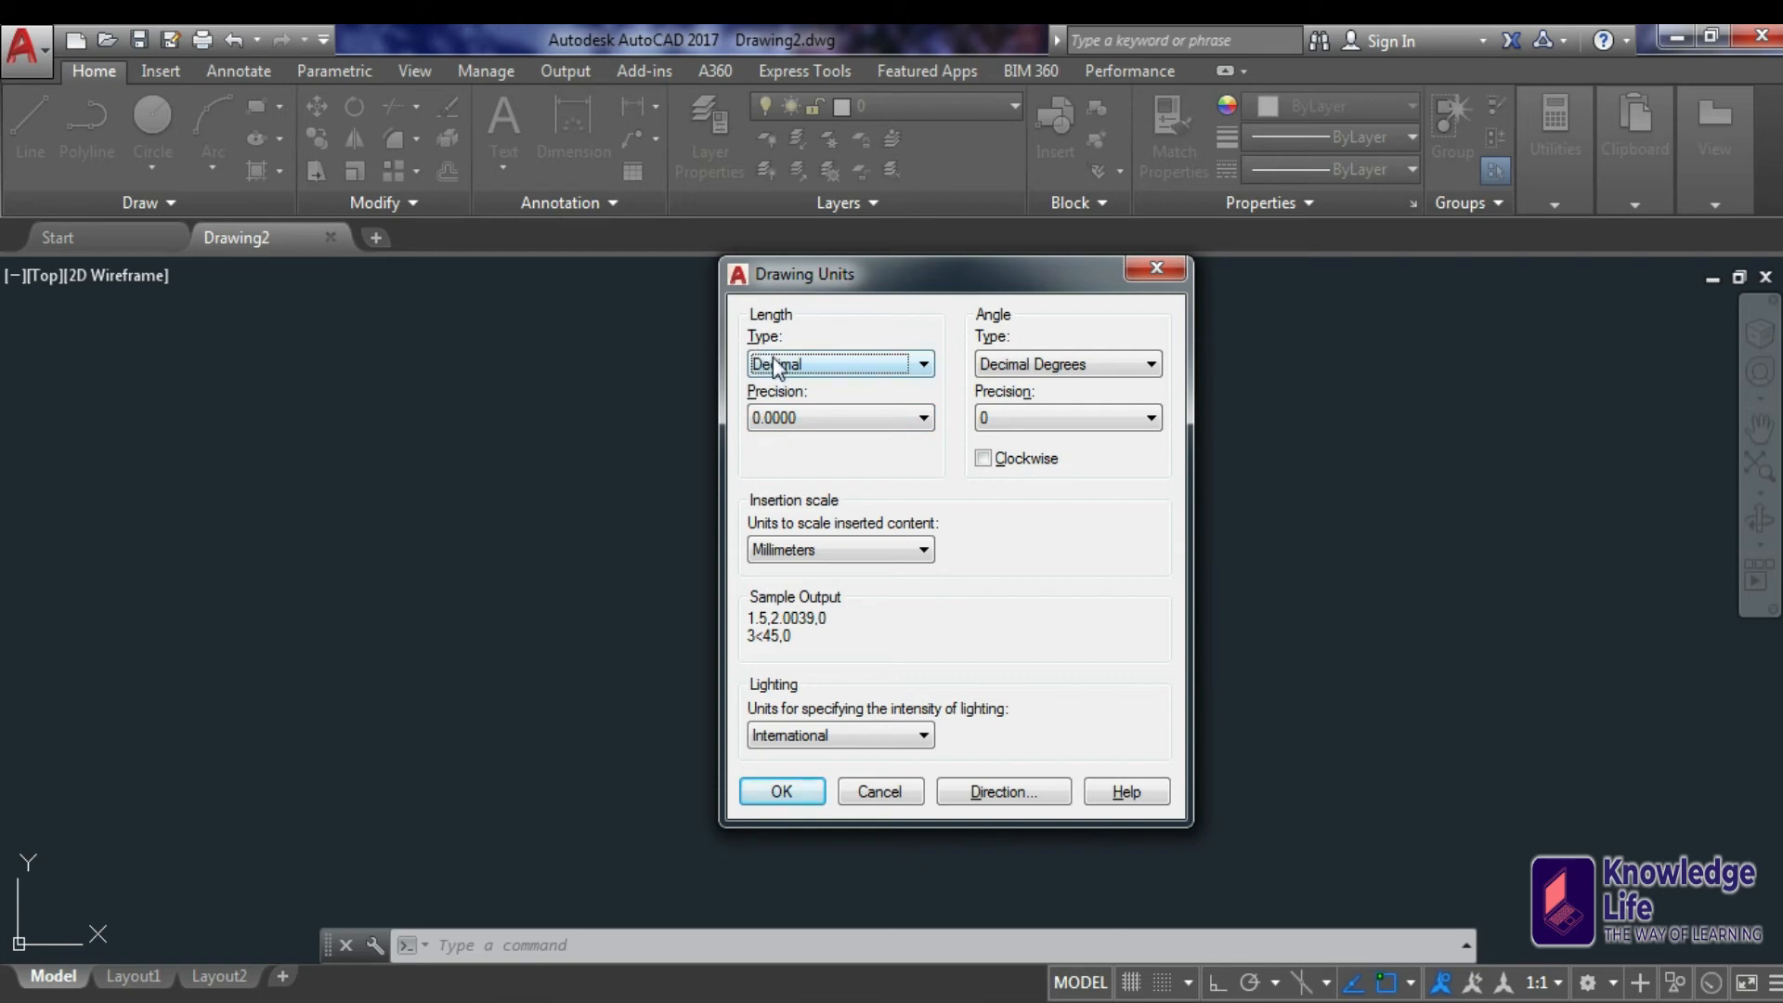
Set the length precision to 0.00, keep millimetres and decimal degrees, and accept the drawing units.
left_click(906, 420)
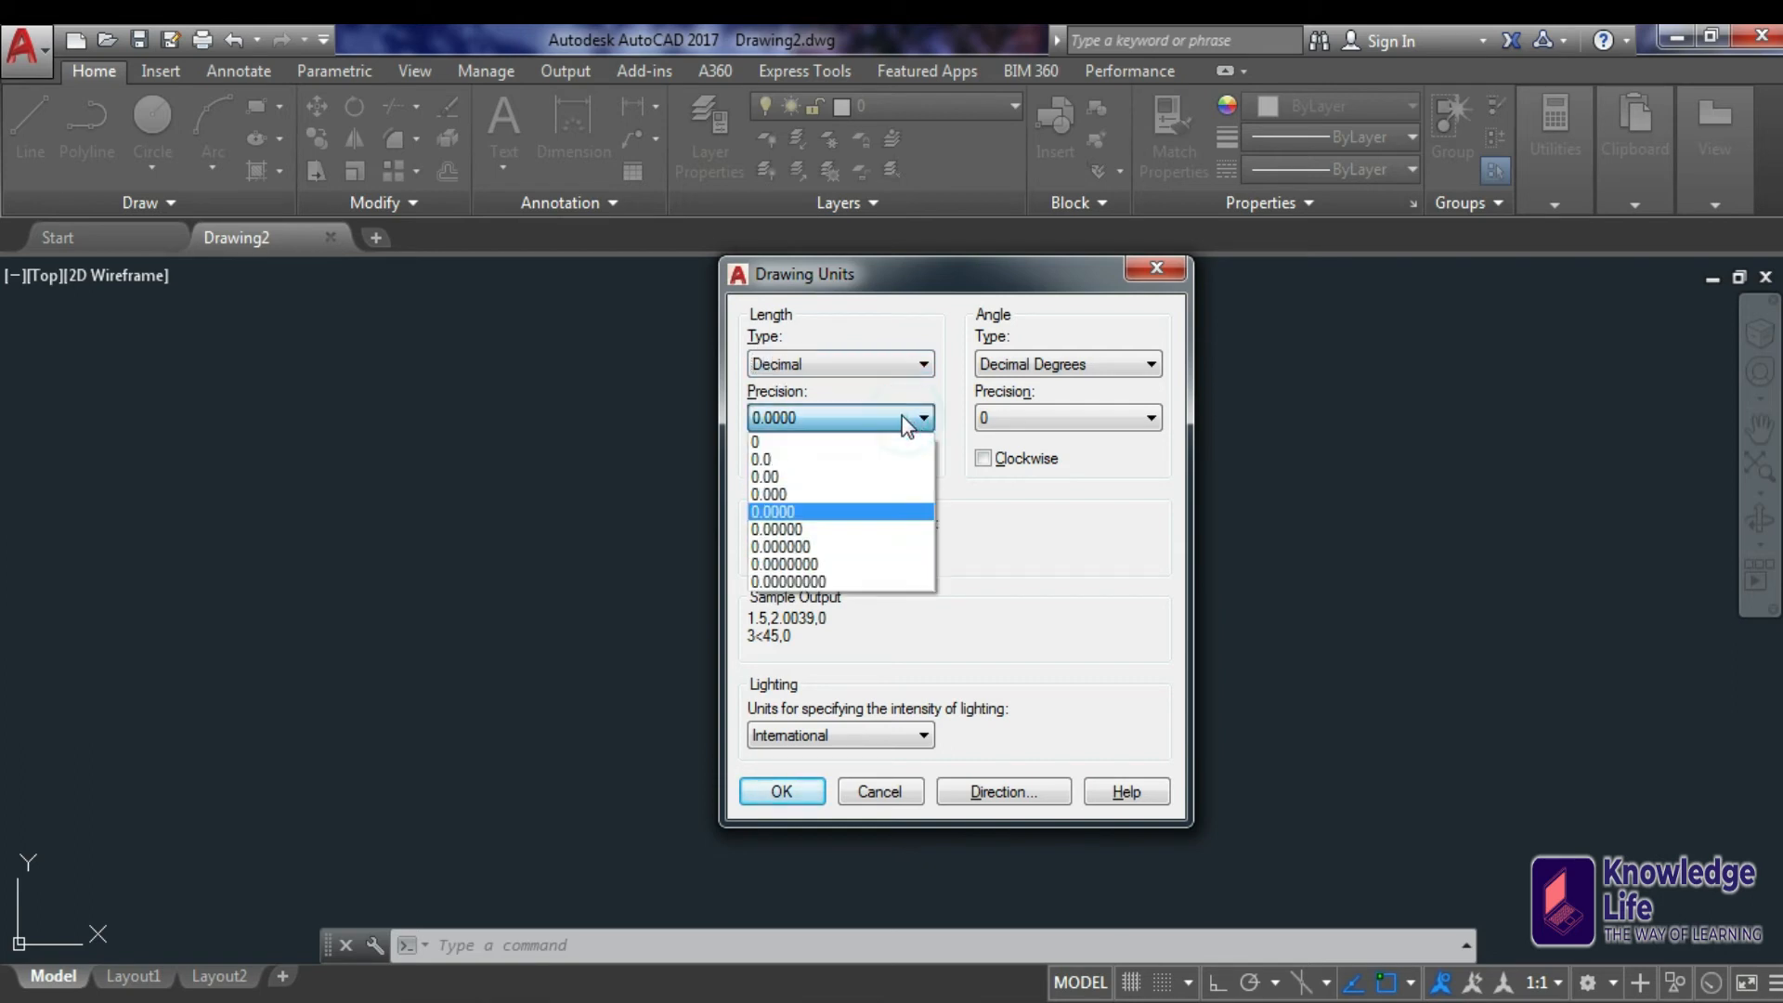
left_click(883, 477)
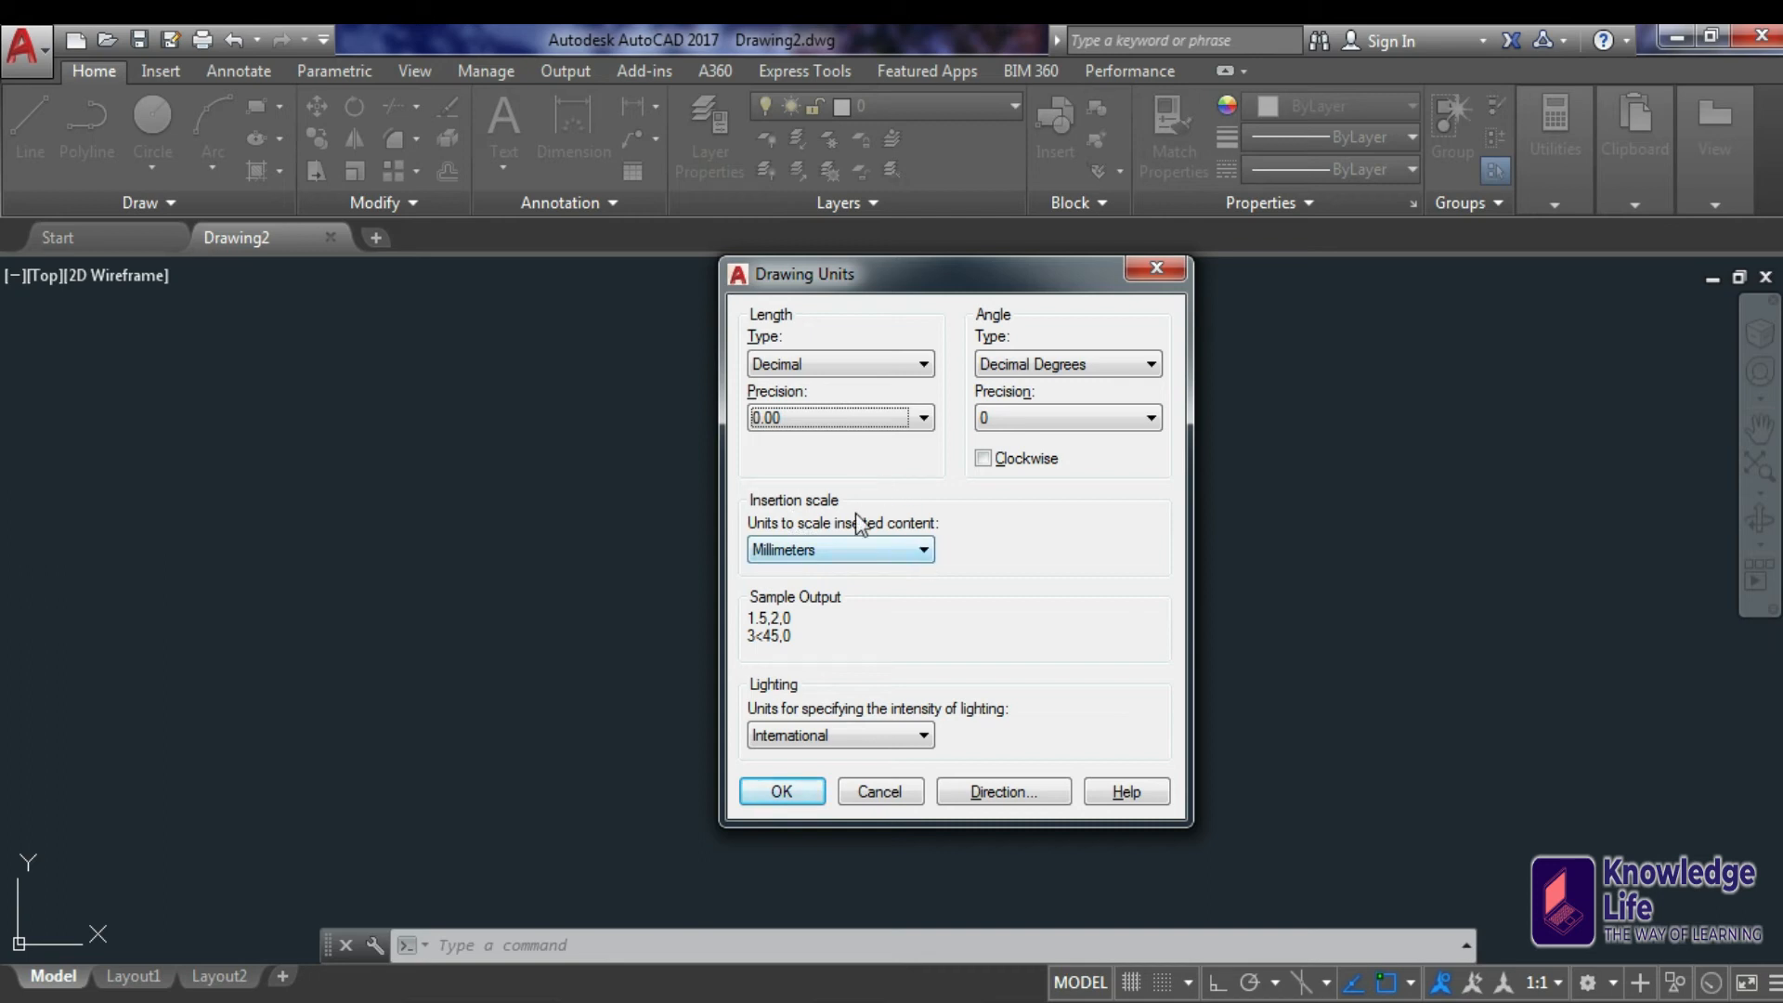
left_click(899, 548)
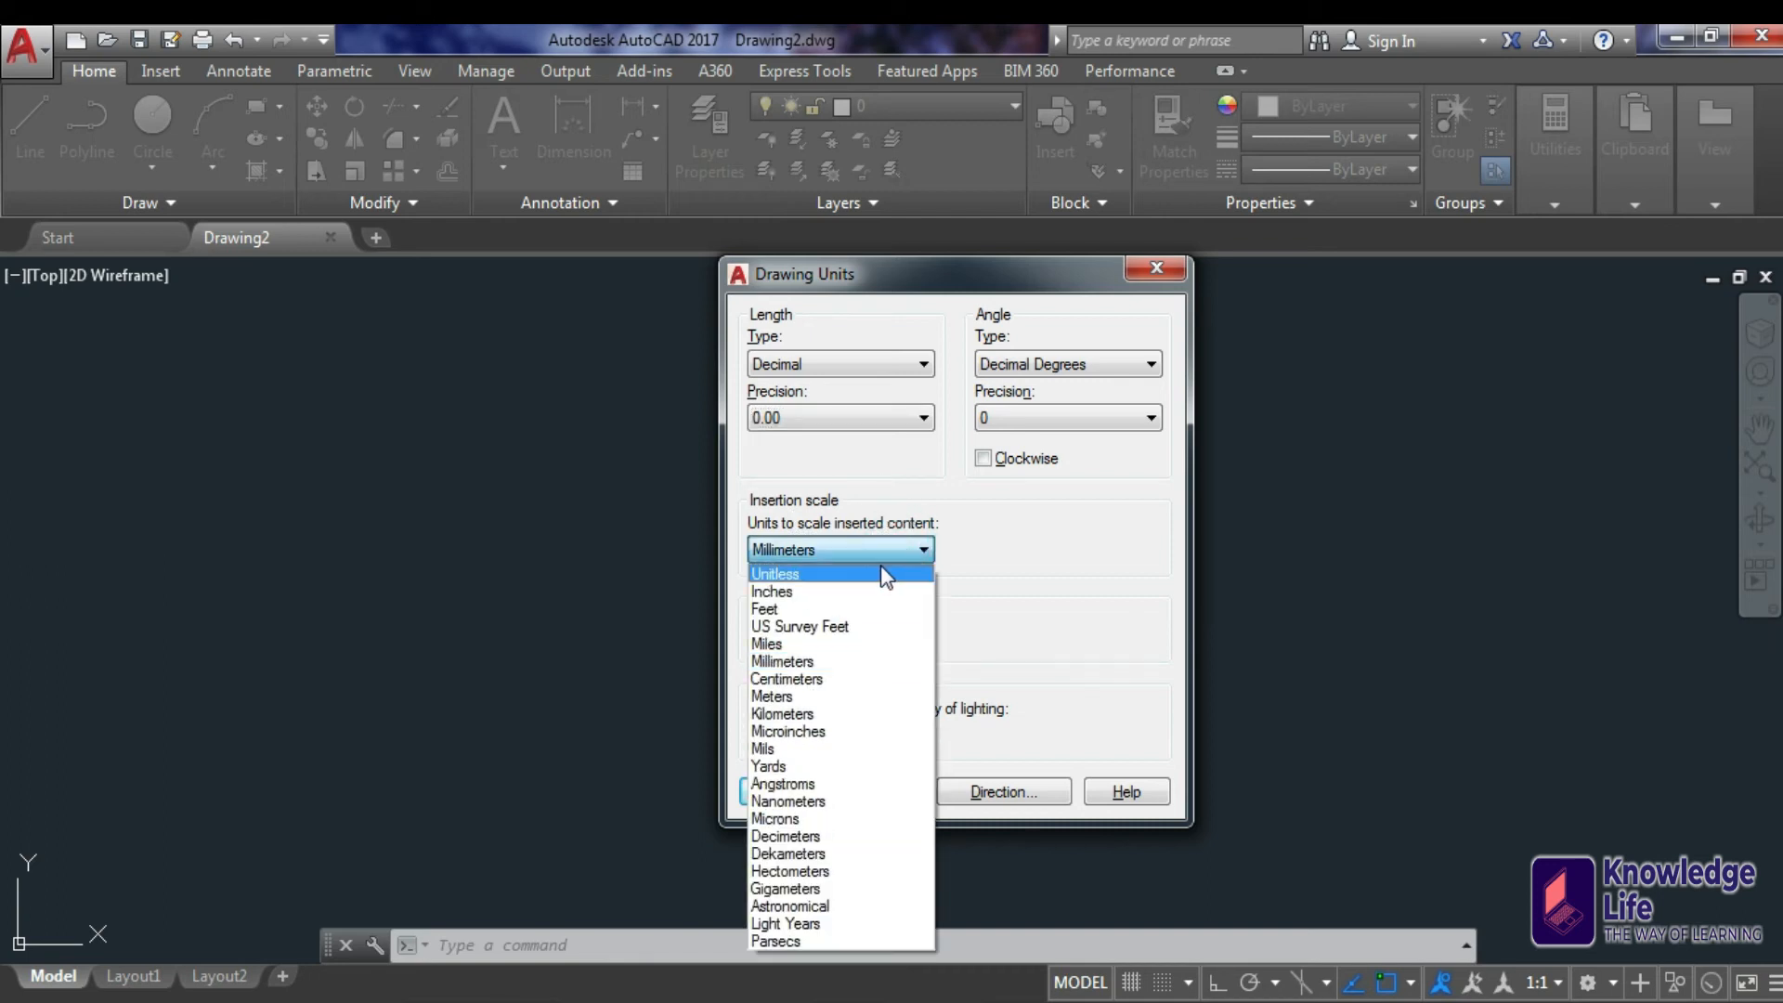
left_click(894, 474)
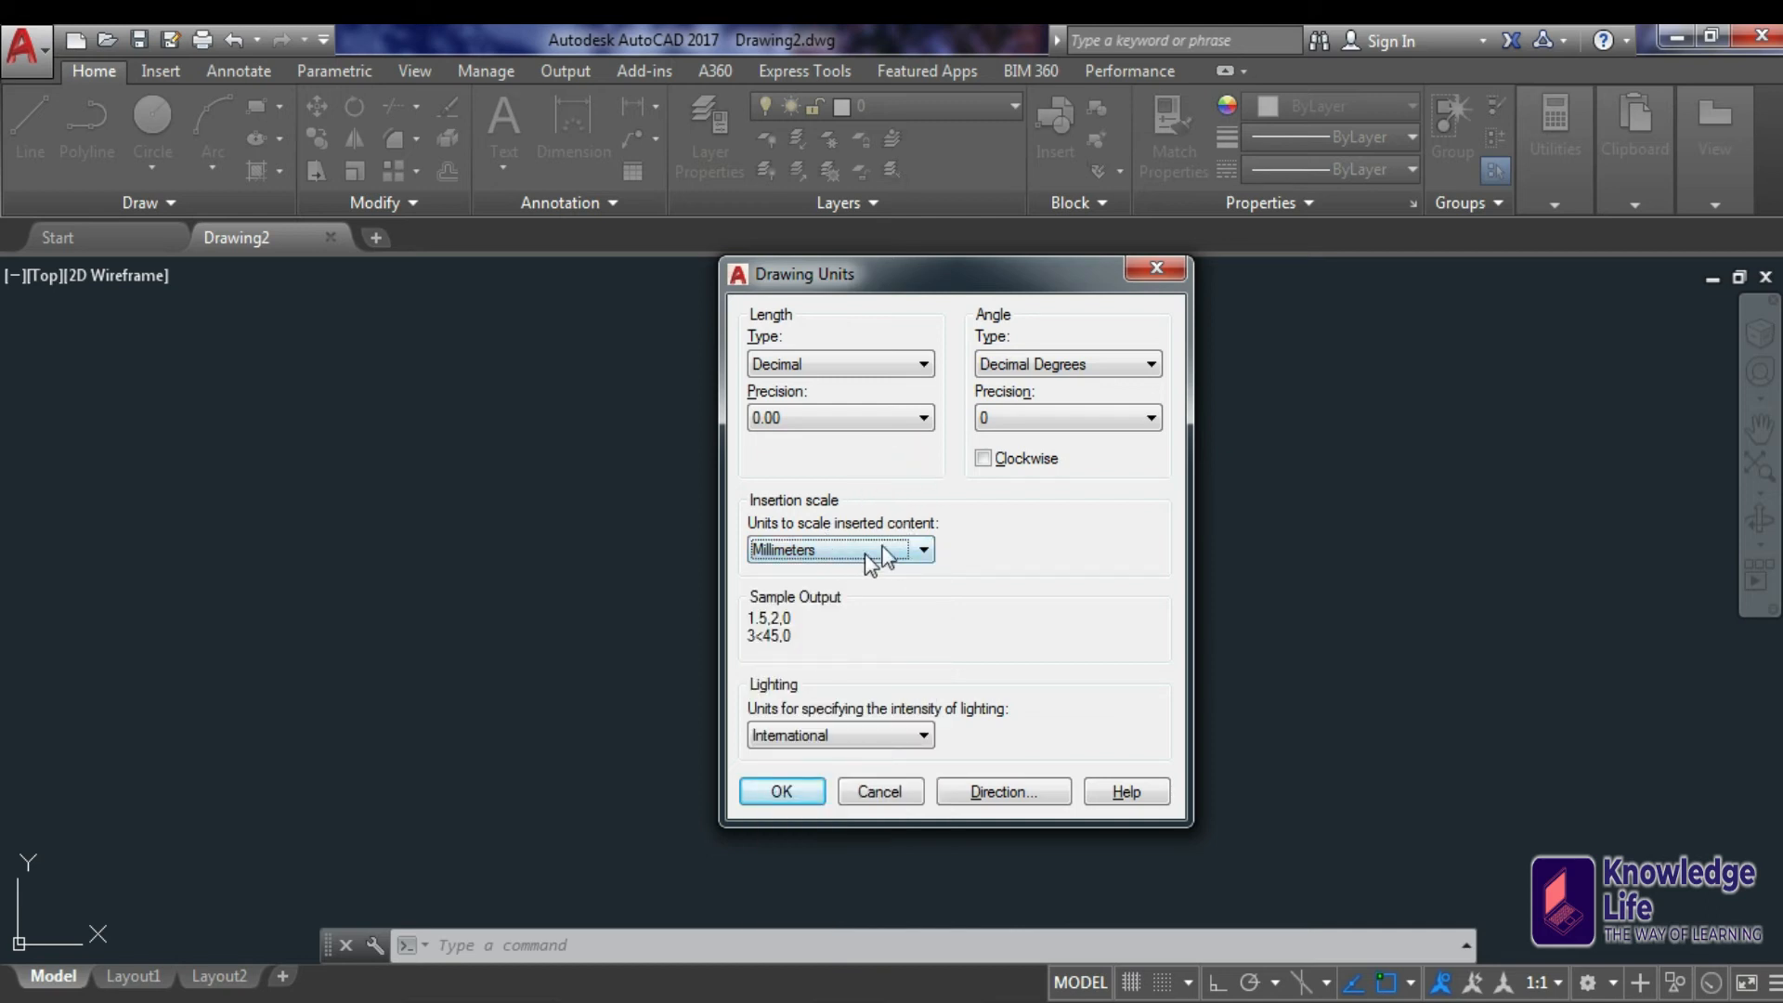
left_click(1124, 365)
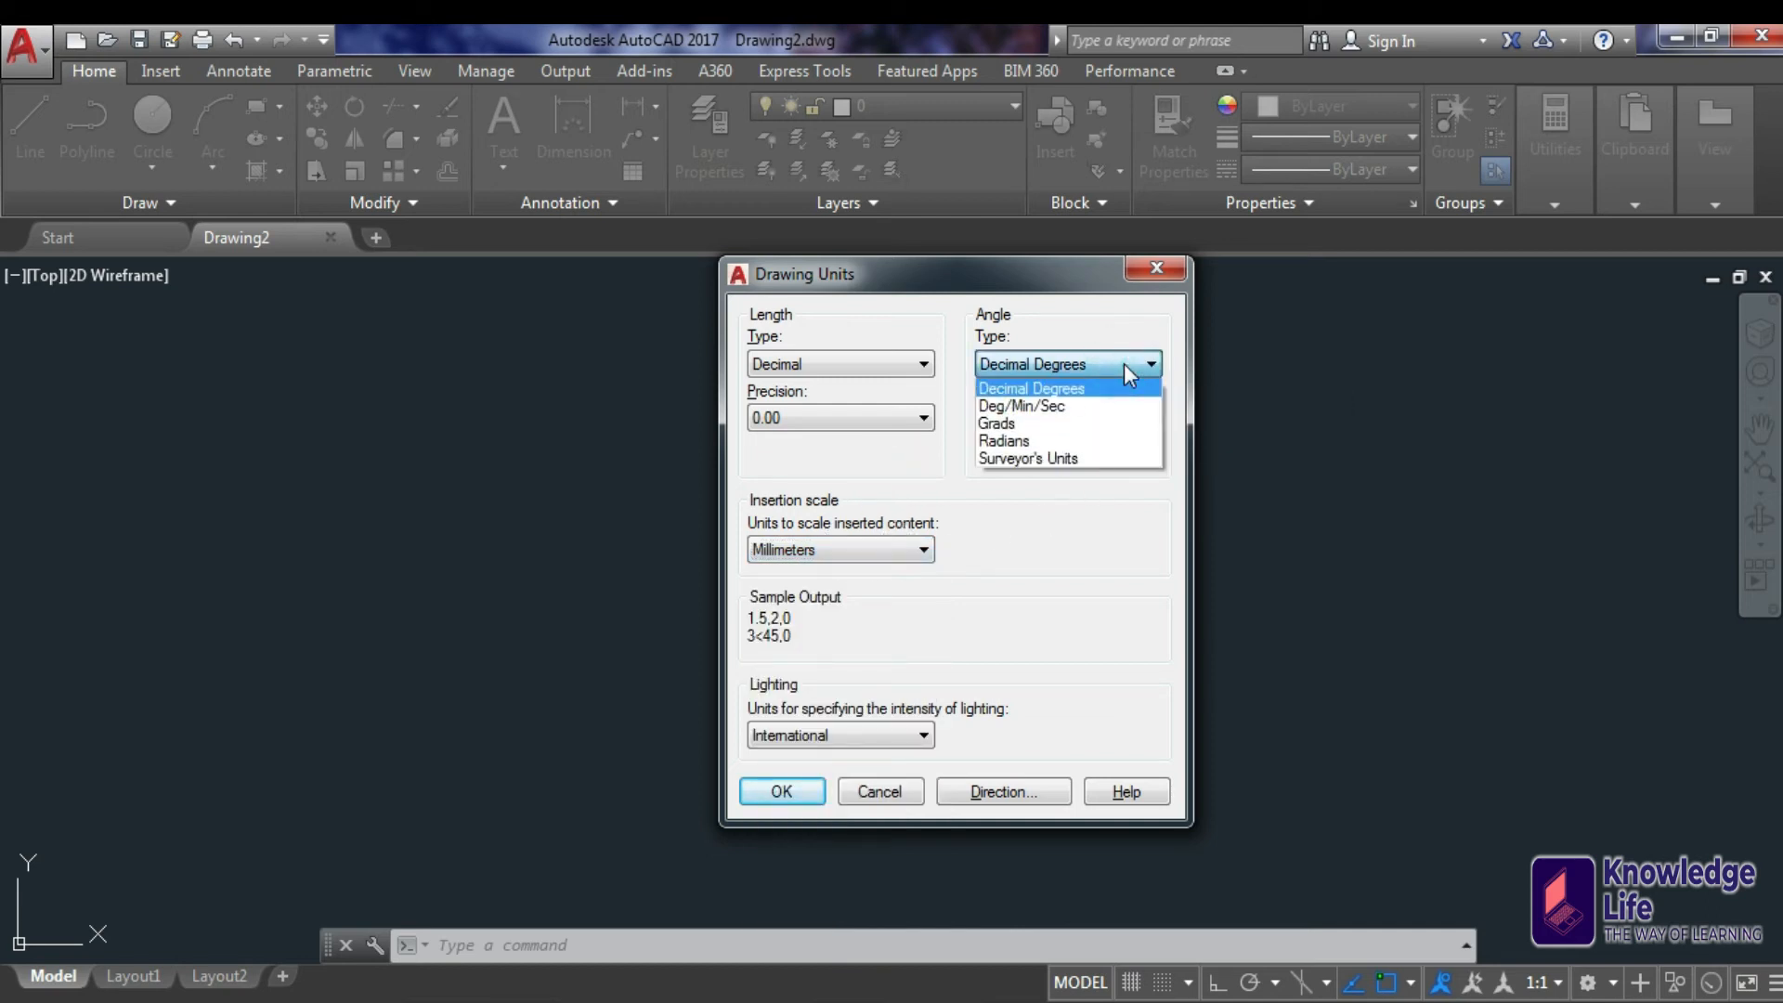
left_click(1076, 321)
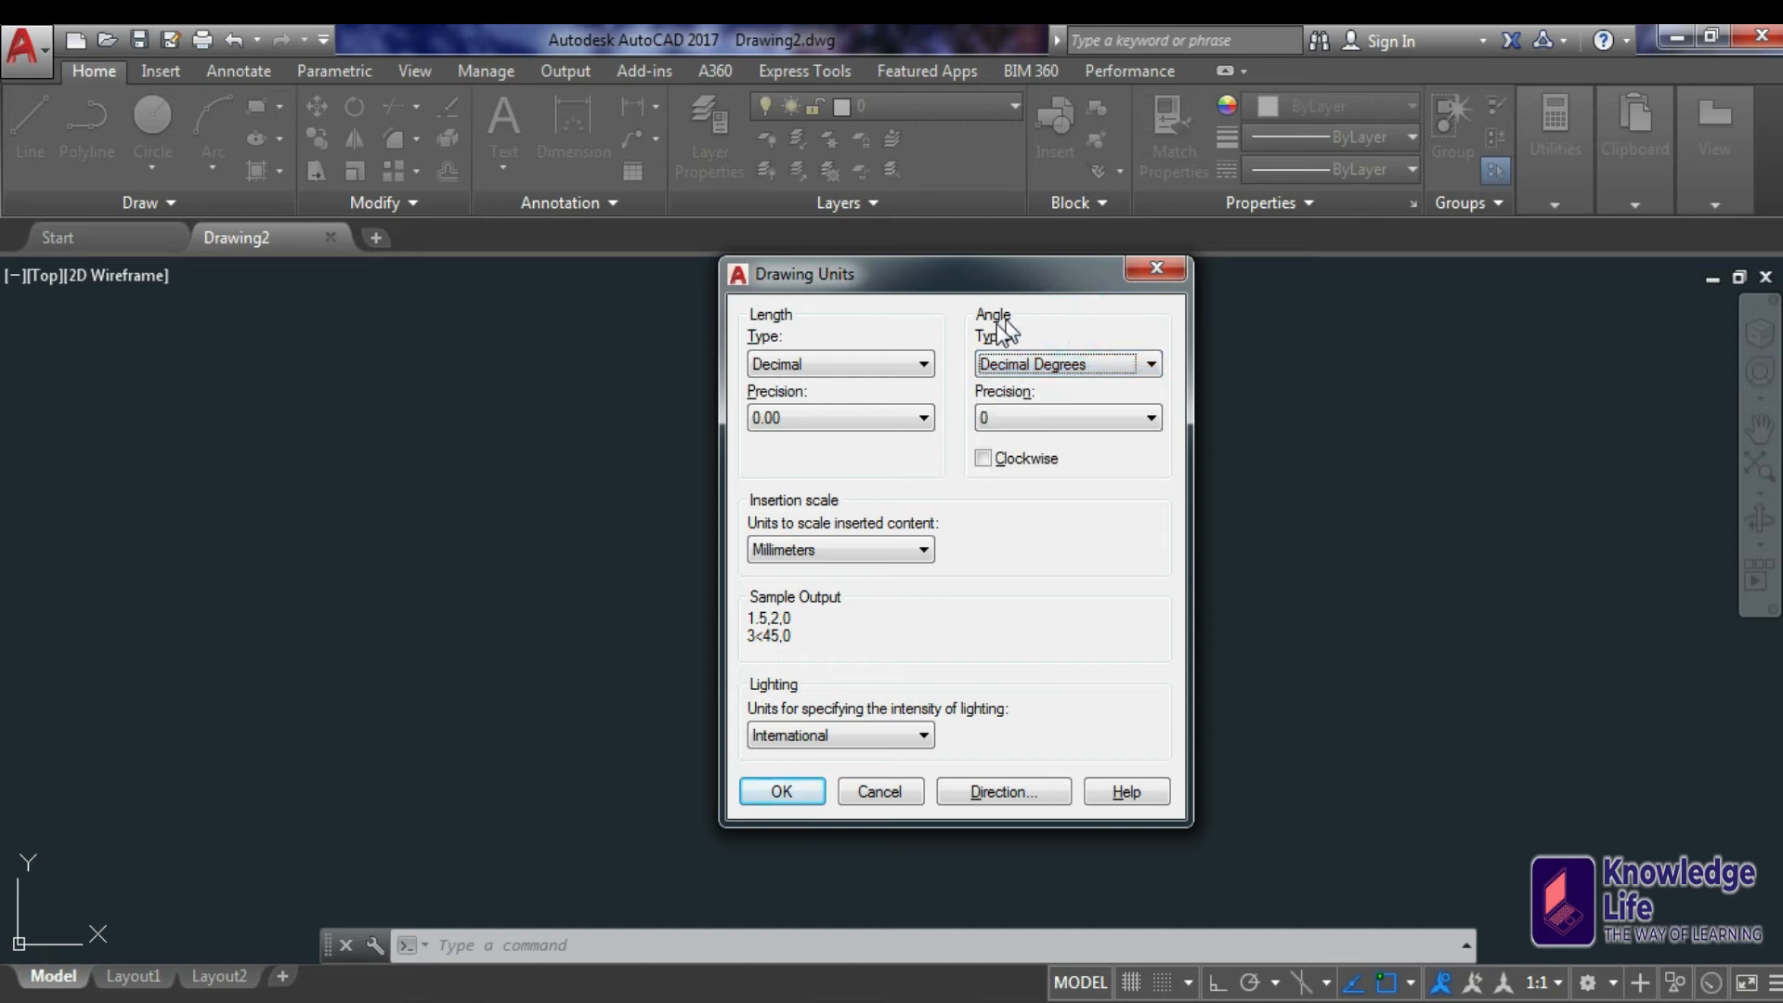
left_click(782, 792)
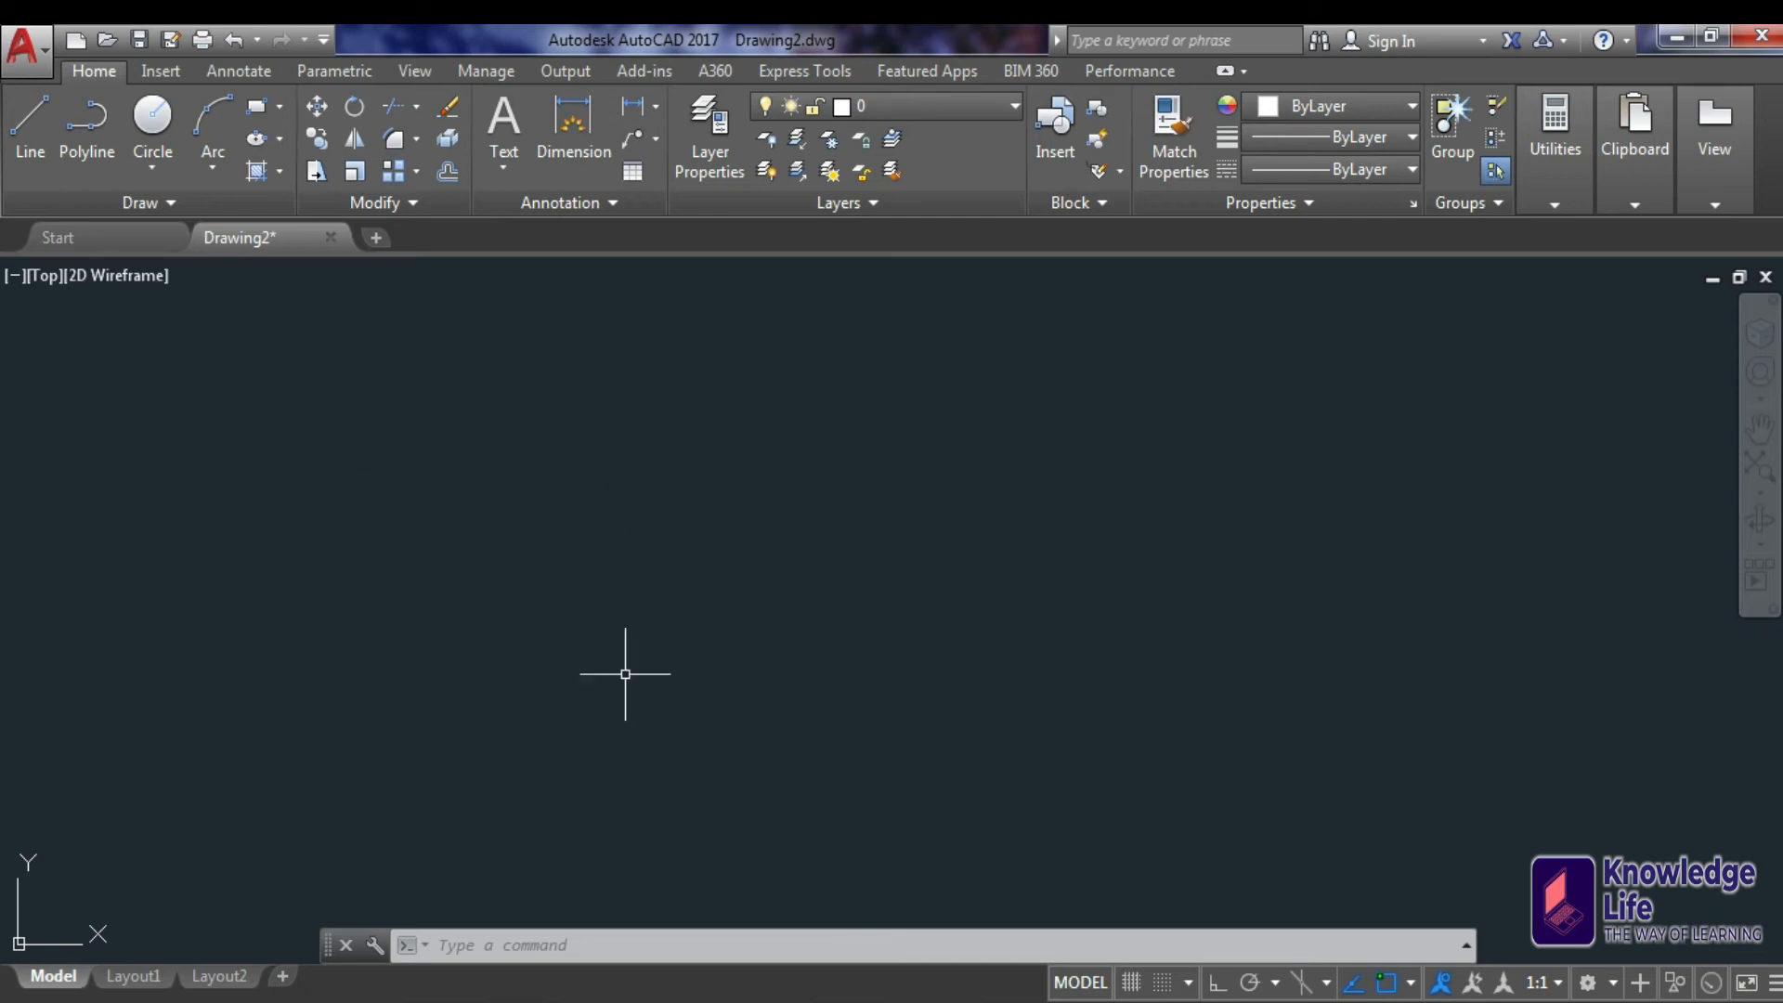
Turn on the grid display in the drawing area.
key("Escape")
key("Escape")
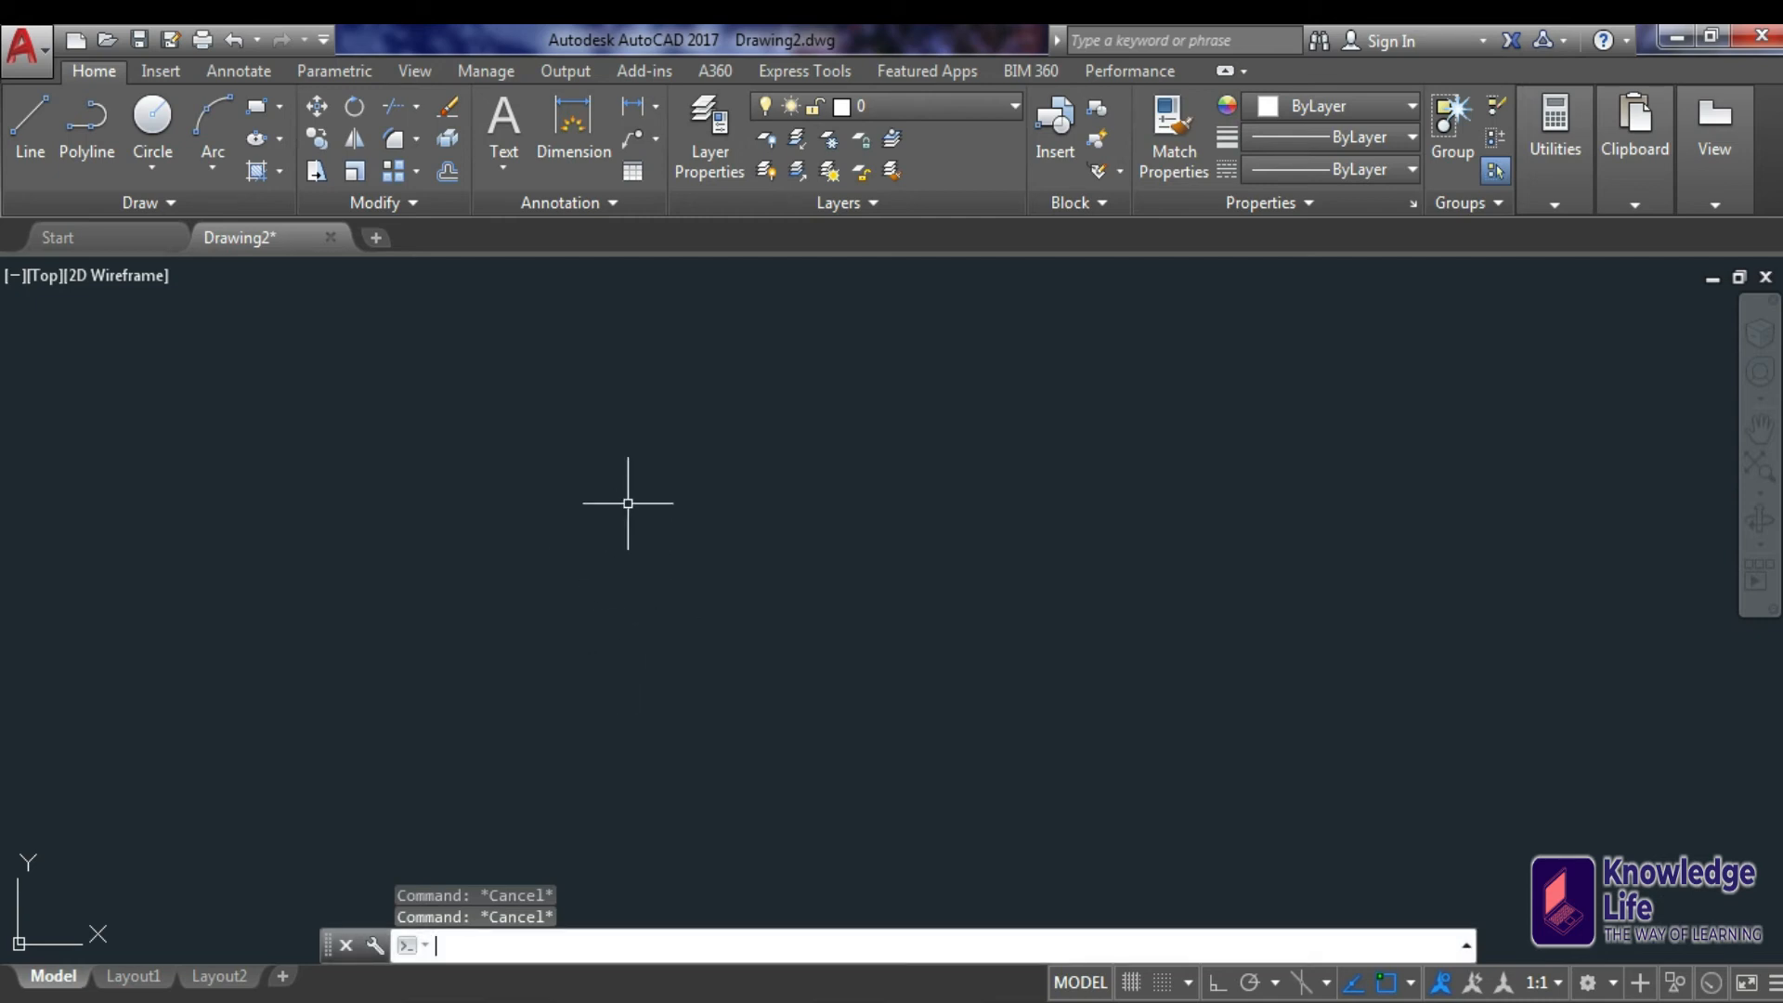
key("F7")
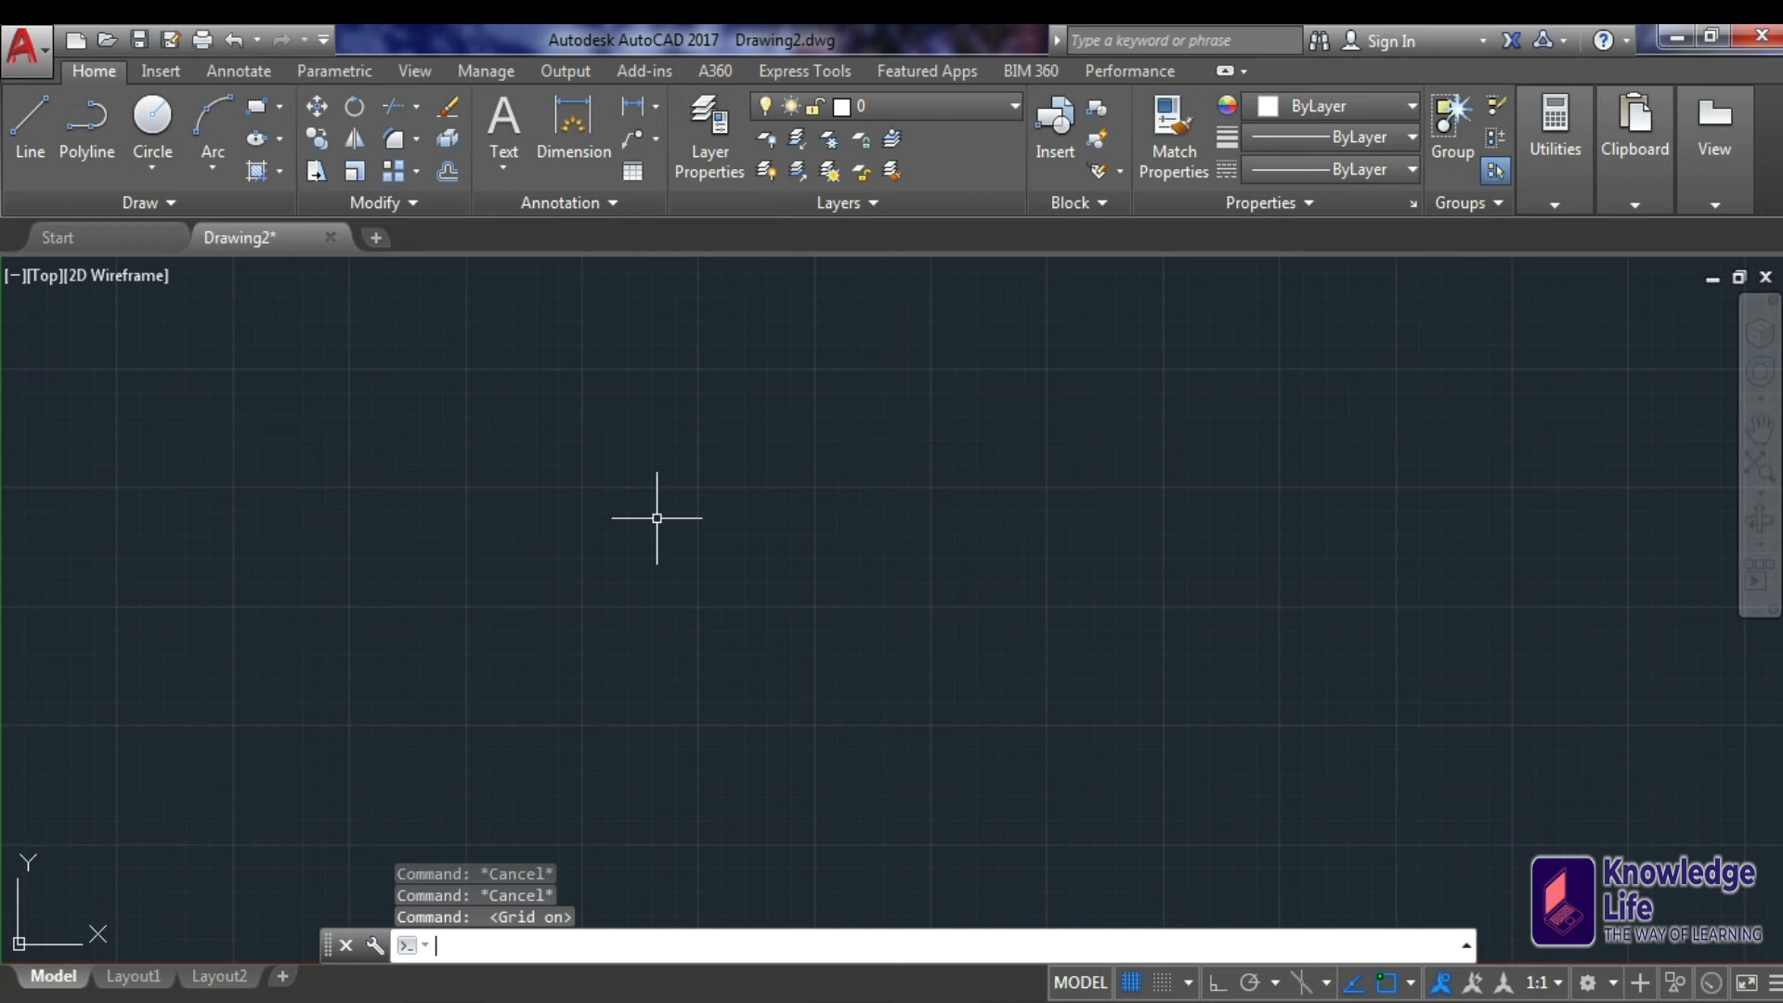
key("Escape")
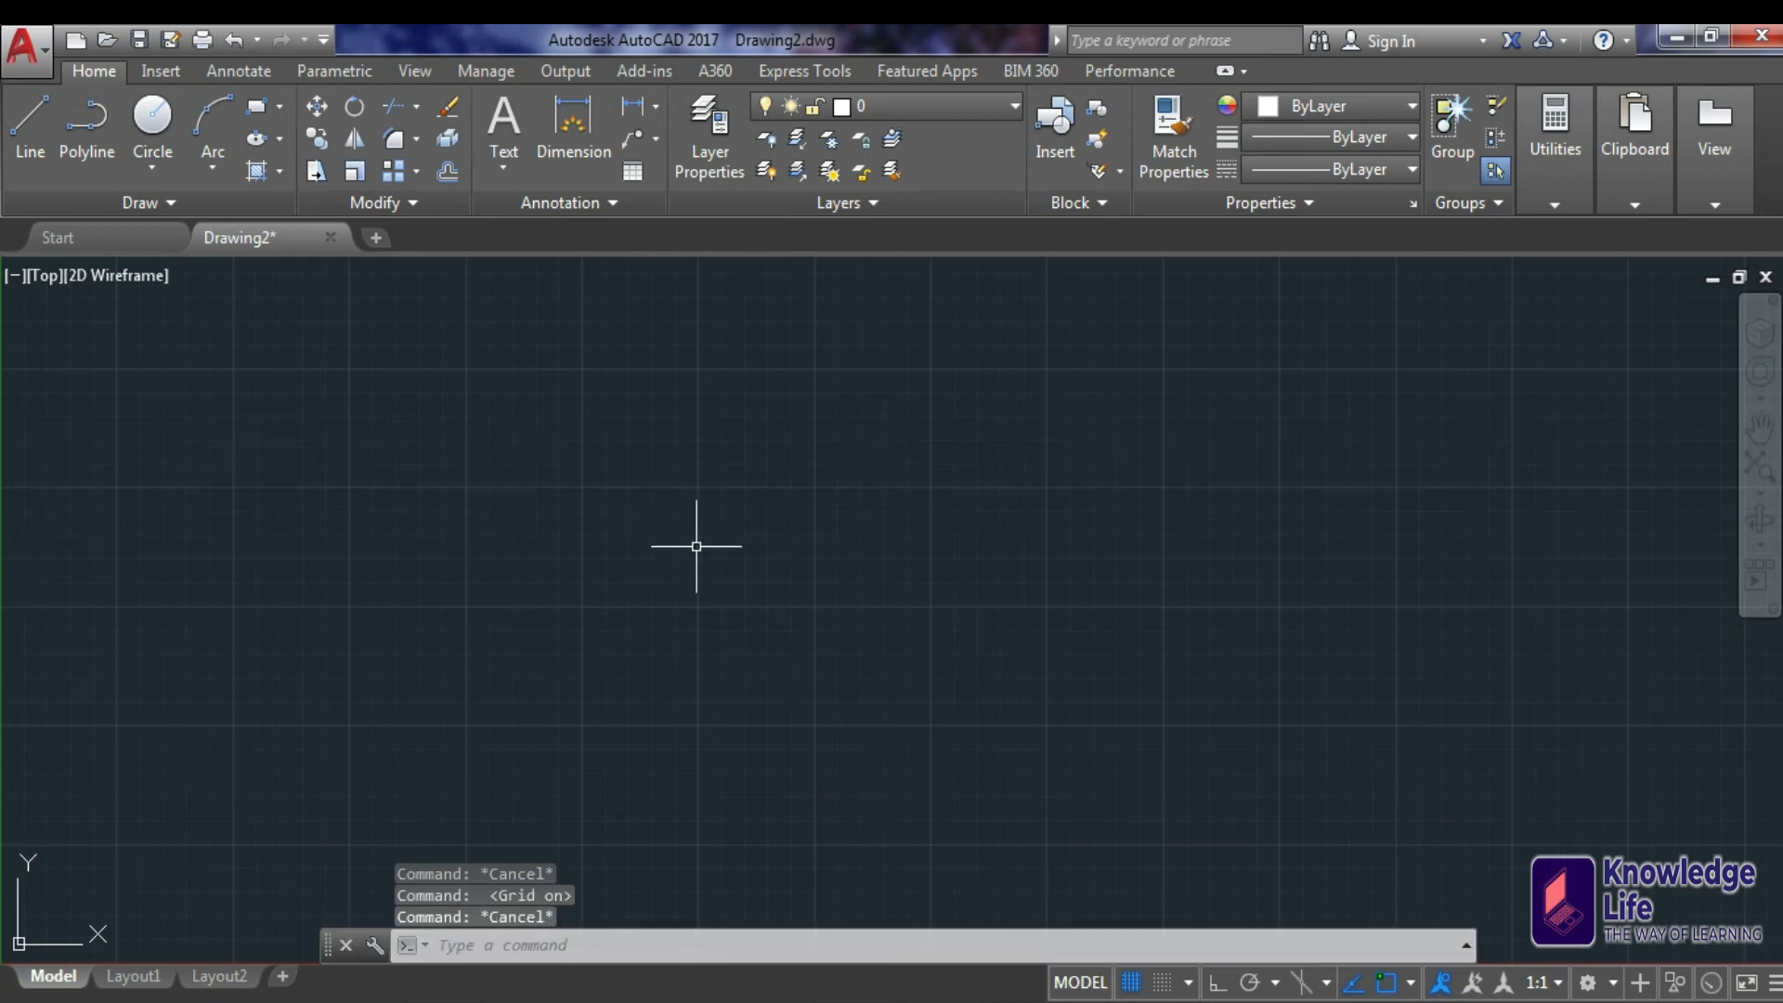
Open the Drafting Settings with the DS command, review the snap and grid options, and close them without changes.
type("ds")
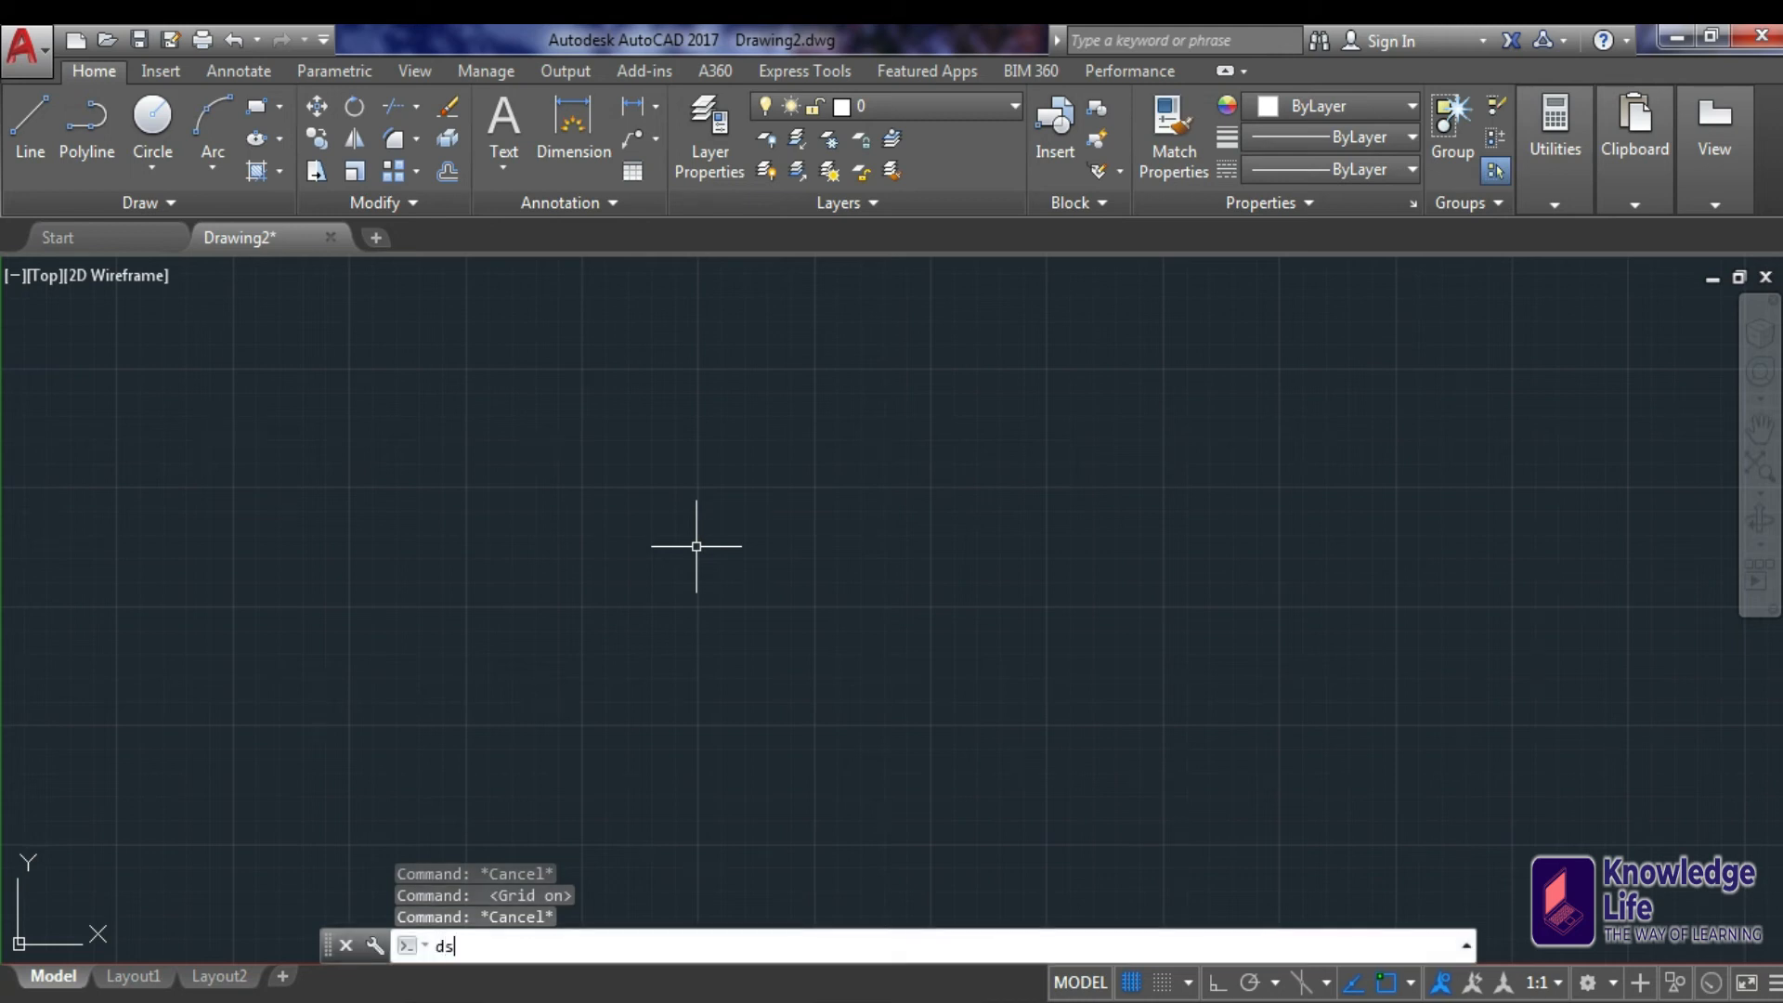
key("Return")
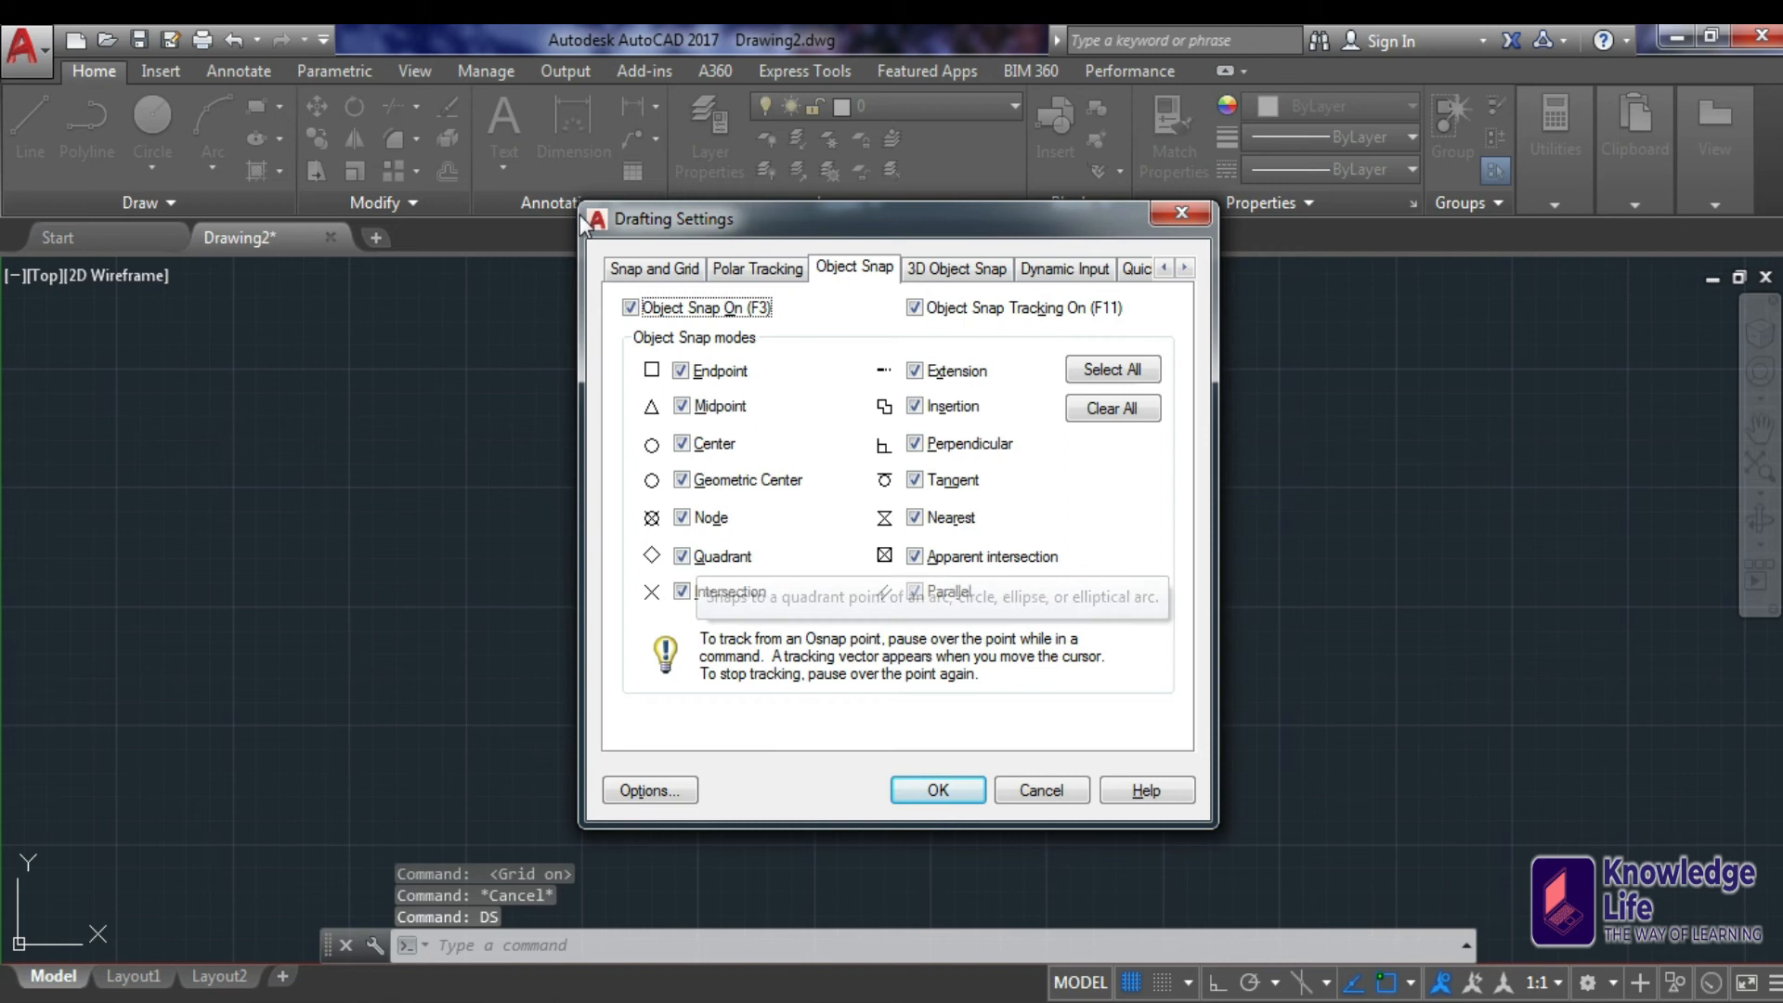
left_click(667, 277)
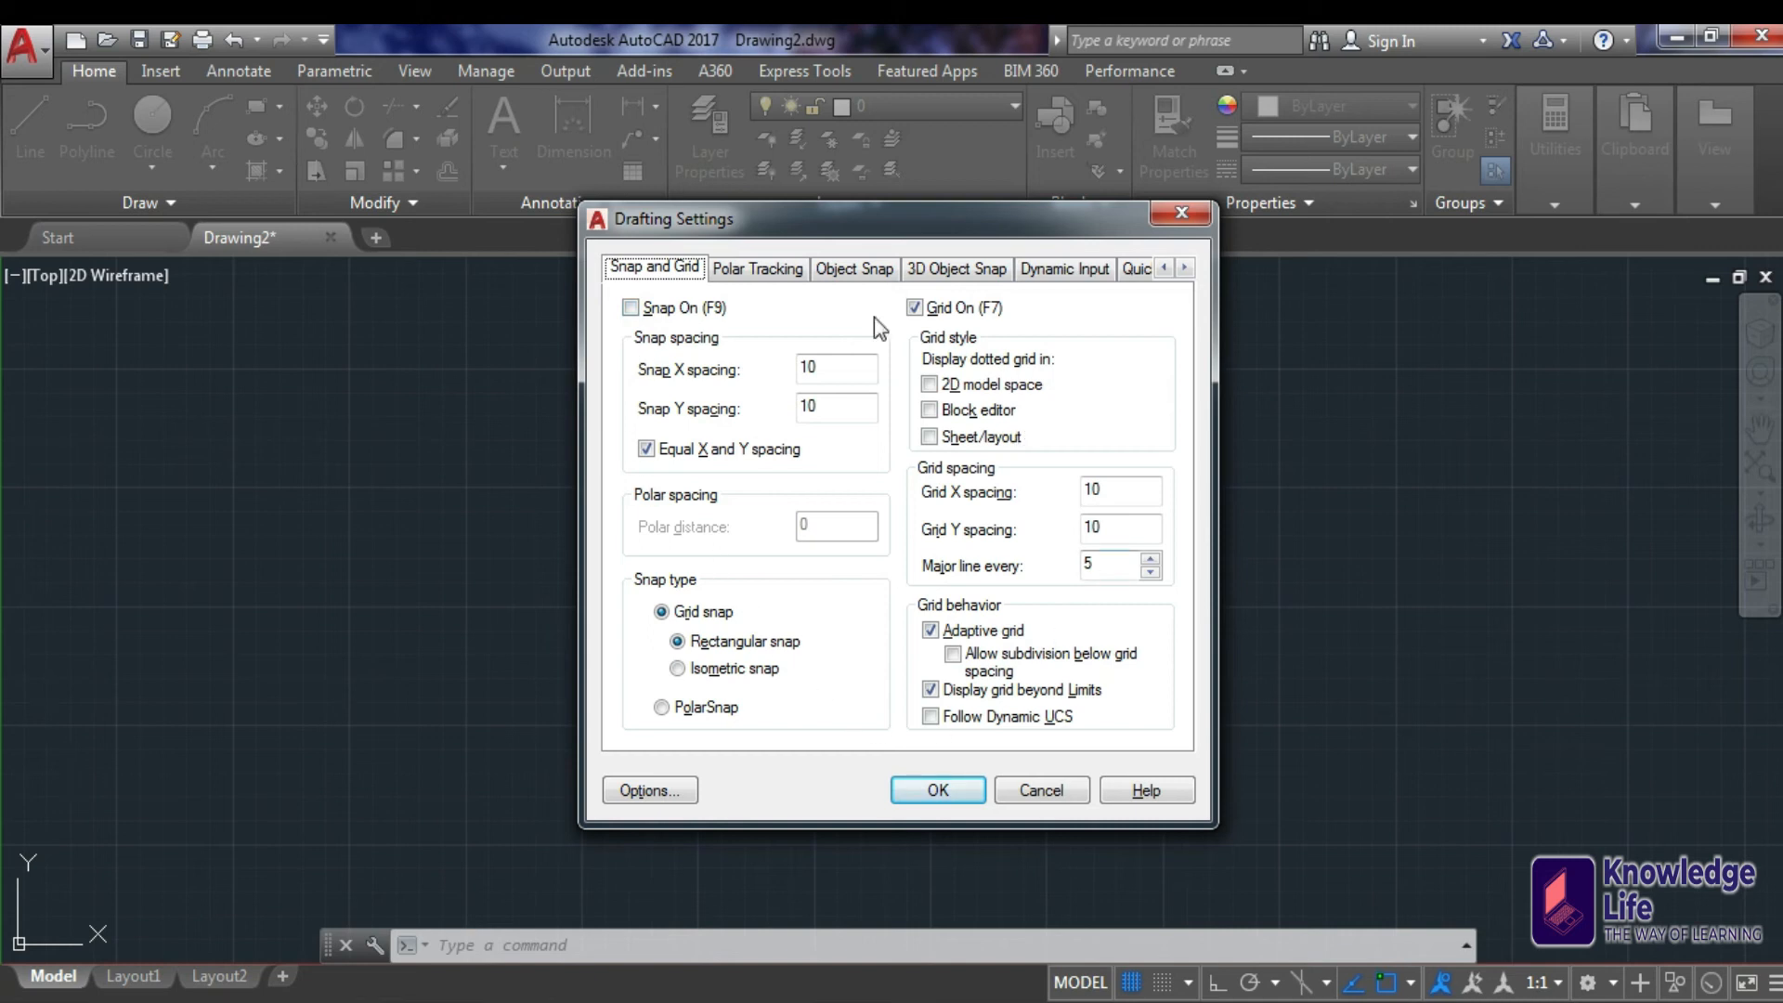
left_click_drag(927, 221, 1001, 259)
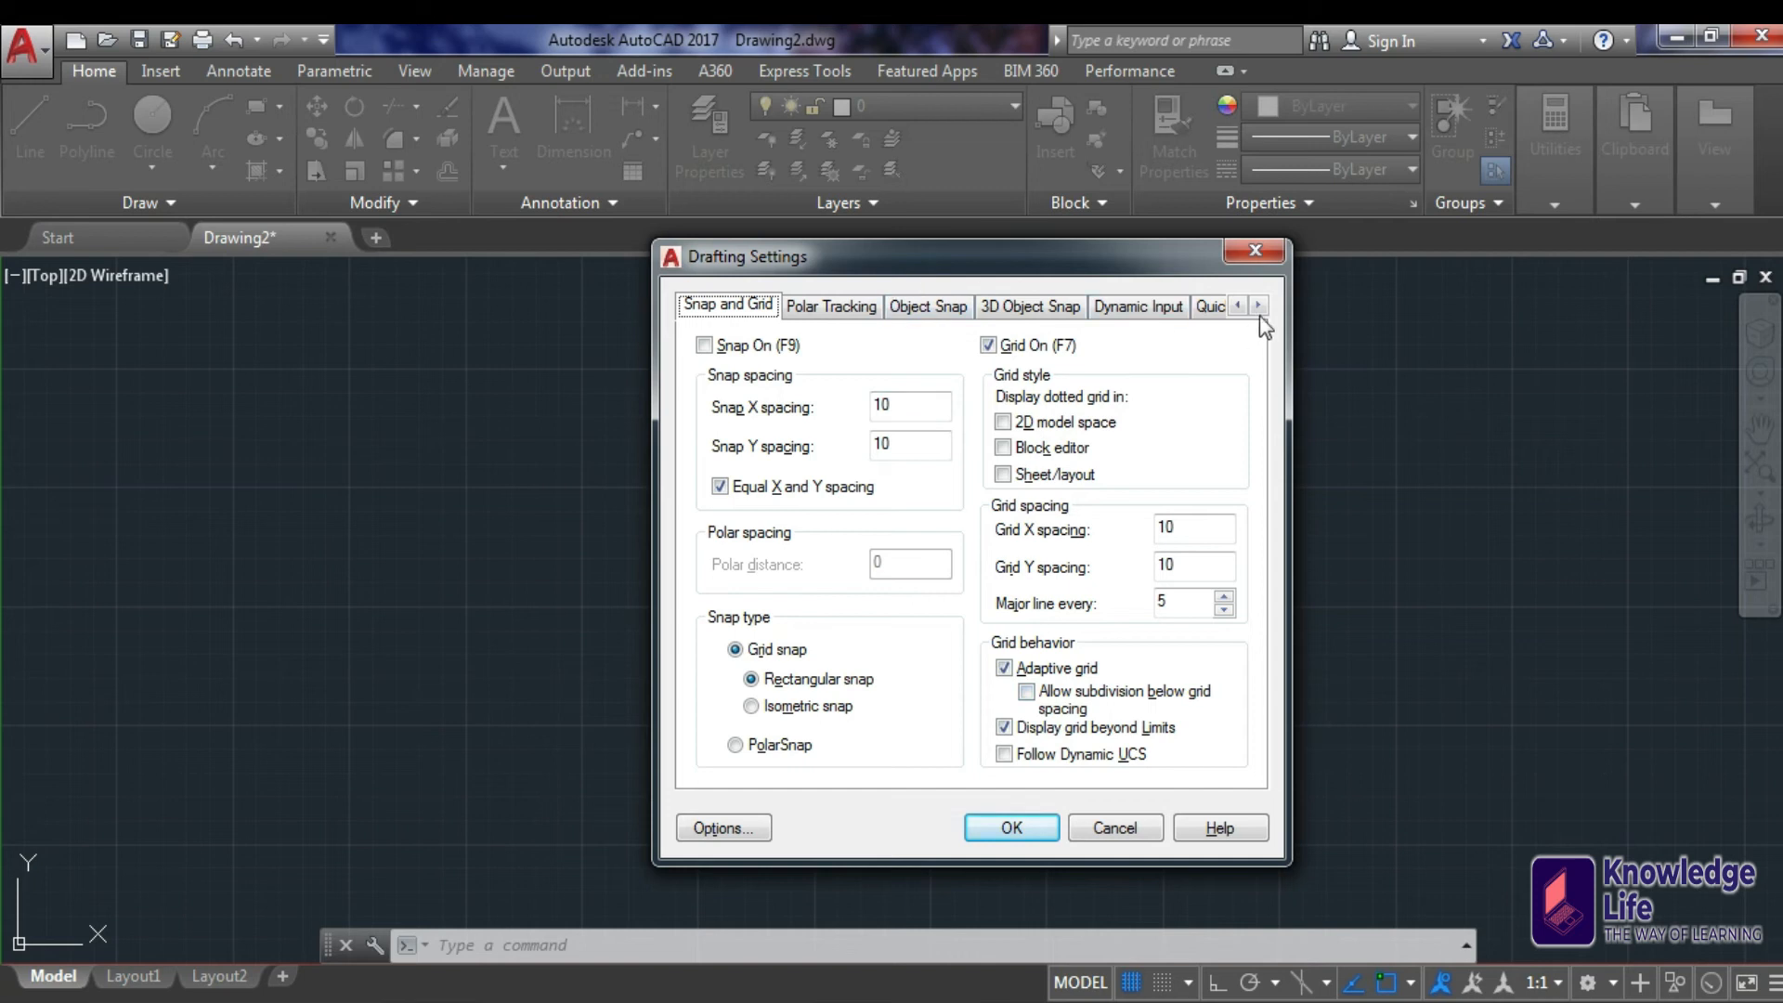
left_click(1250, 248)
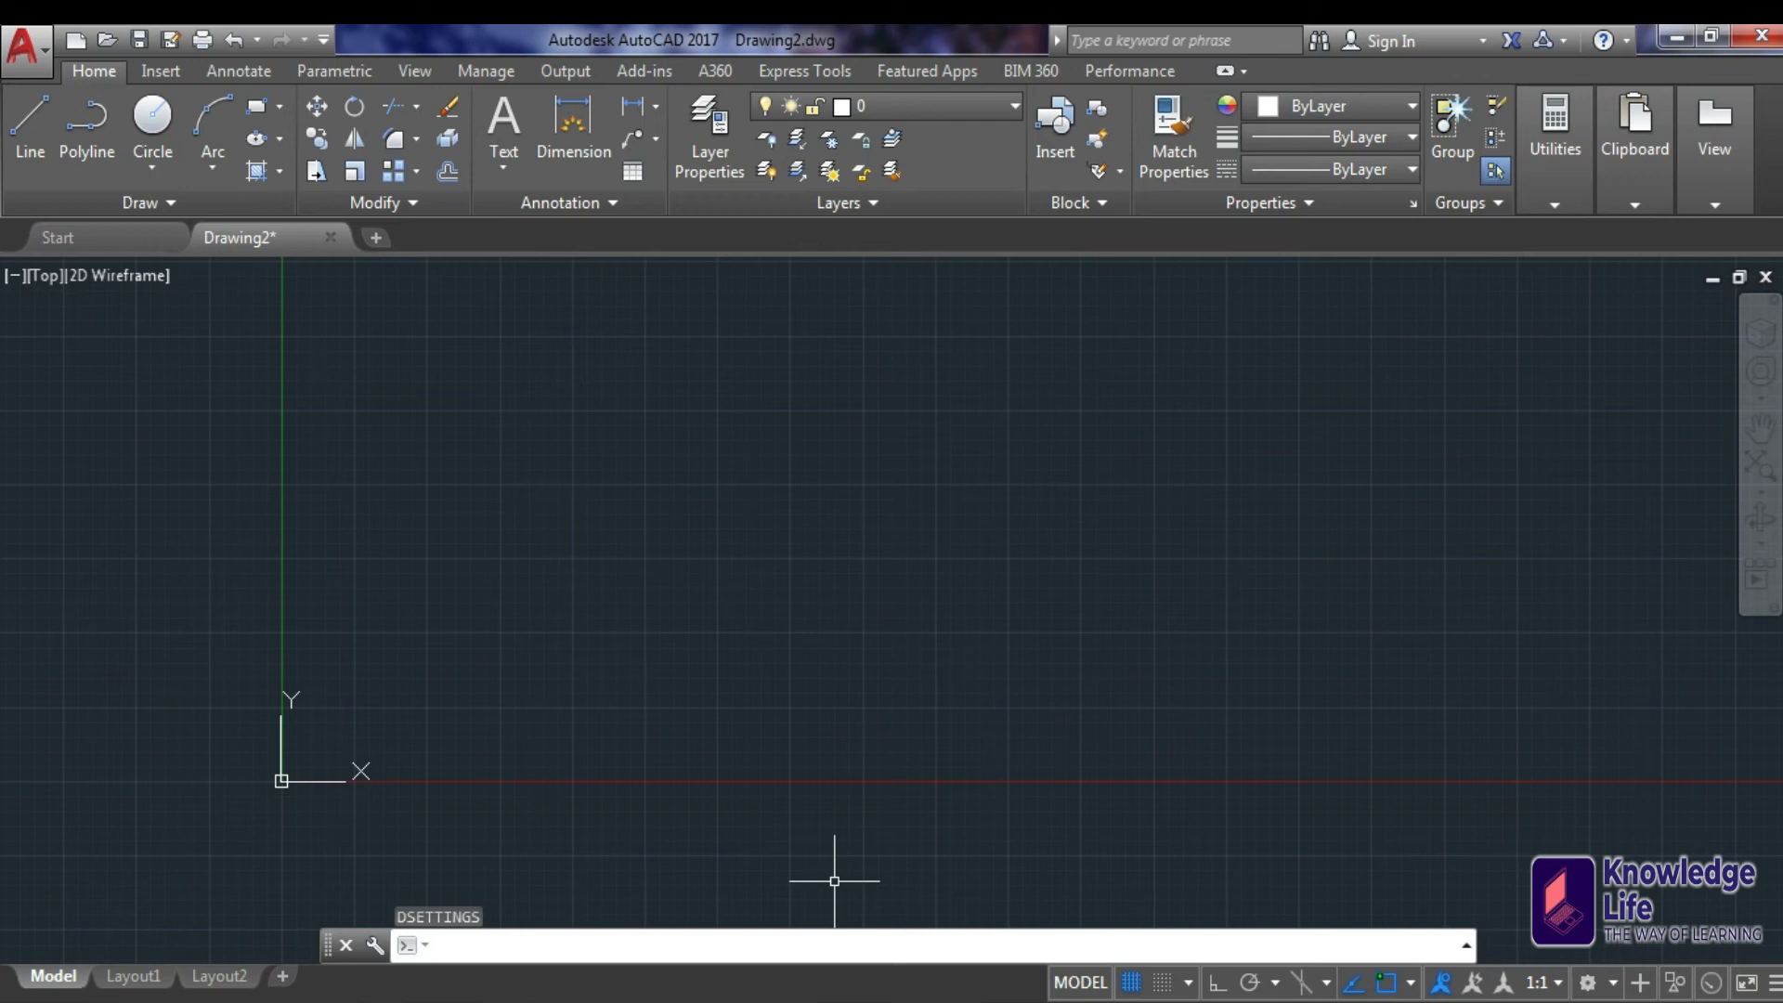
key("Escape")
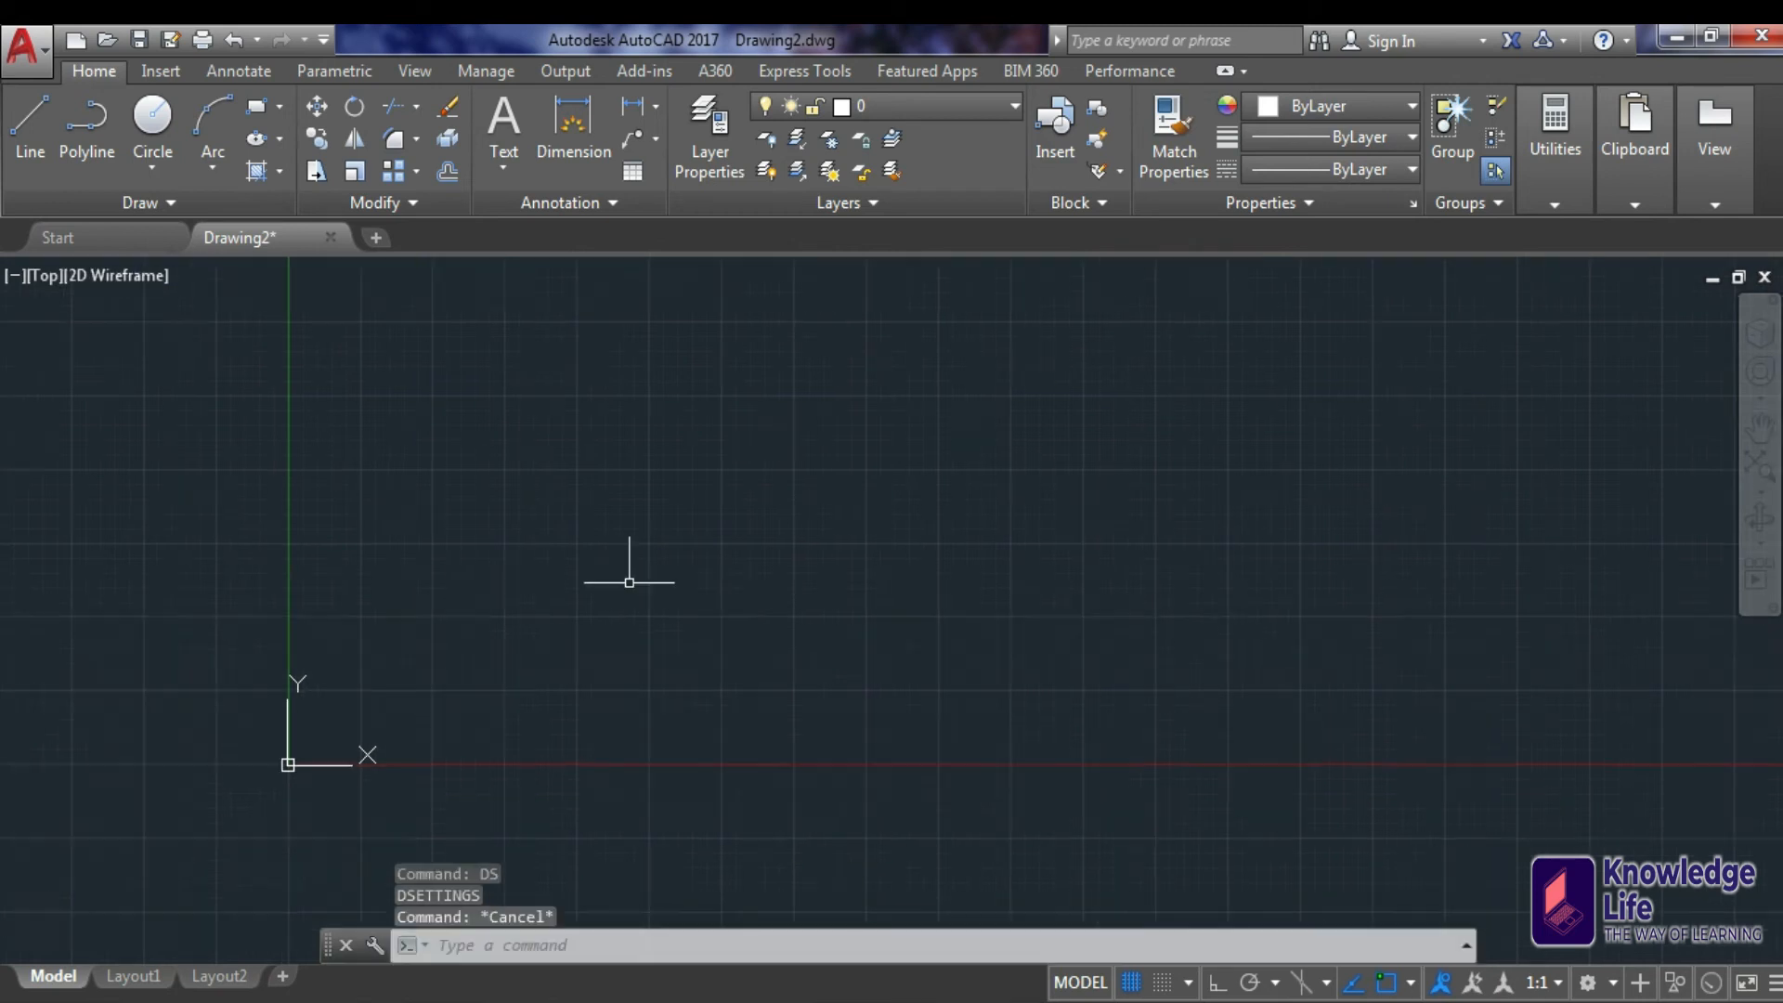
Set the model space limits with the LIMITS command, keeping the default lower left corner and entering 297,210 as the upper right corner.
left_click(575, 943)
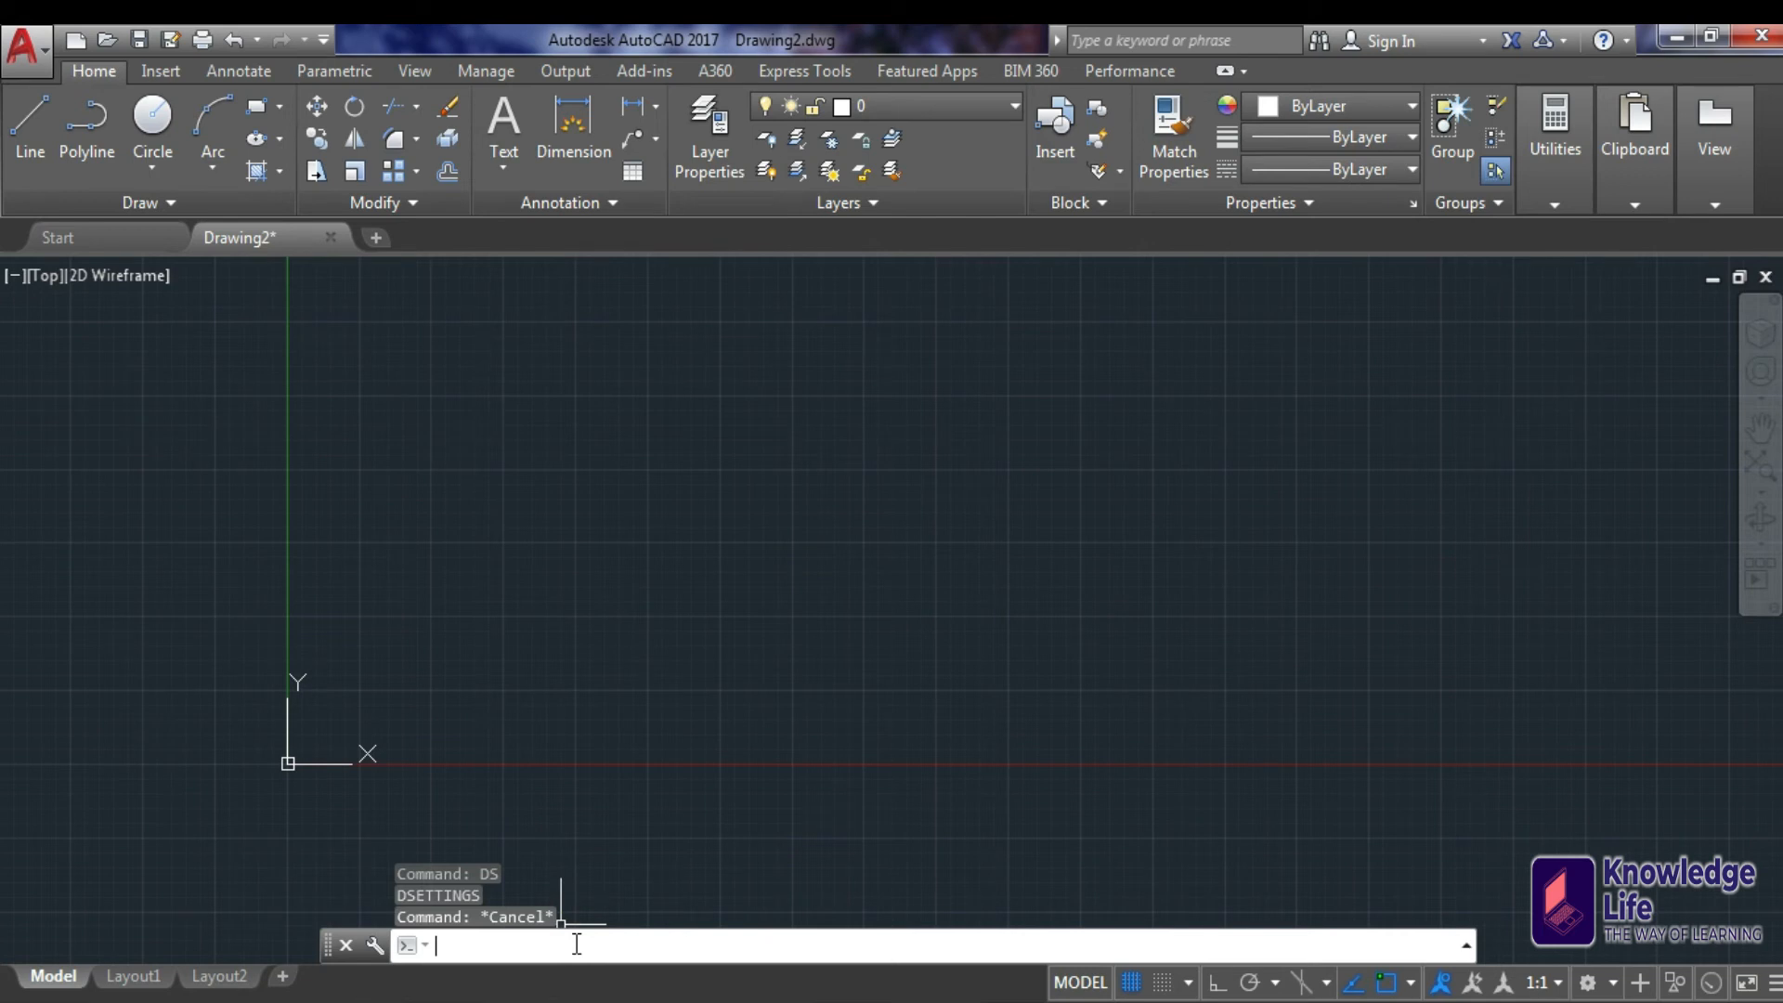
type("lim")
key("Return")
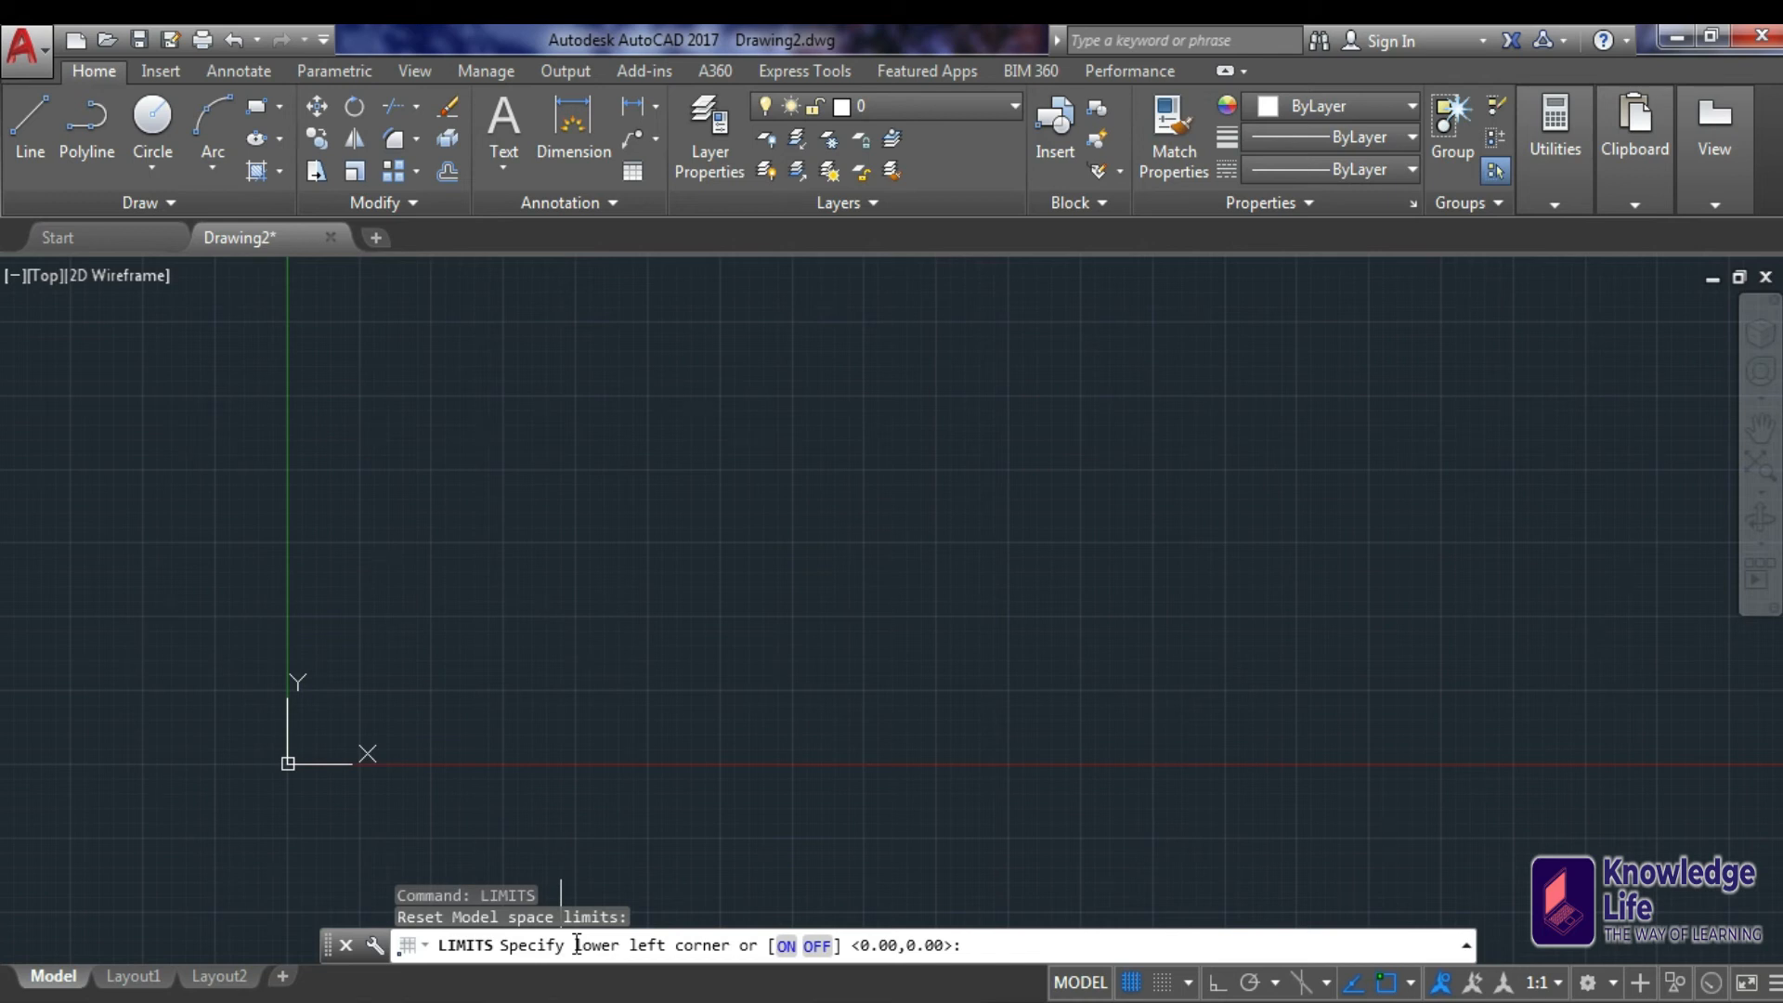
key("Return")
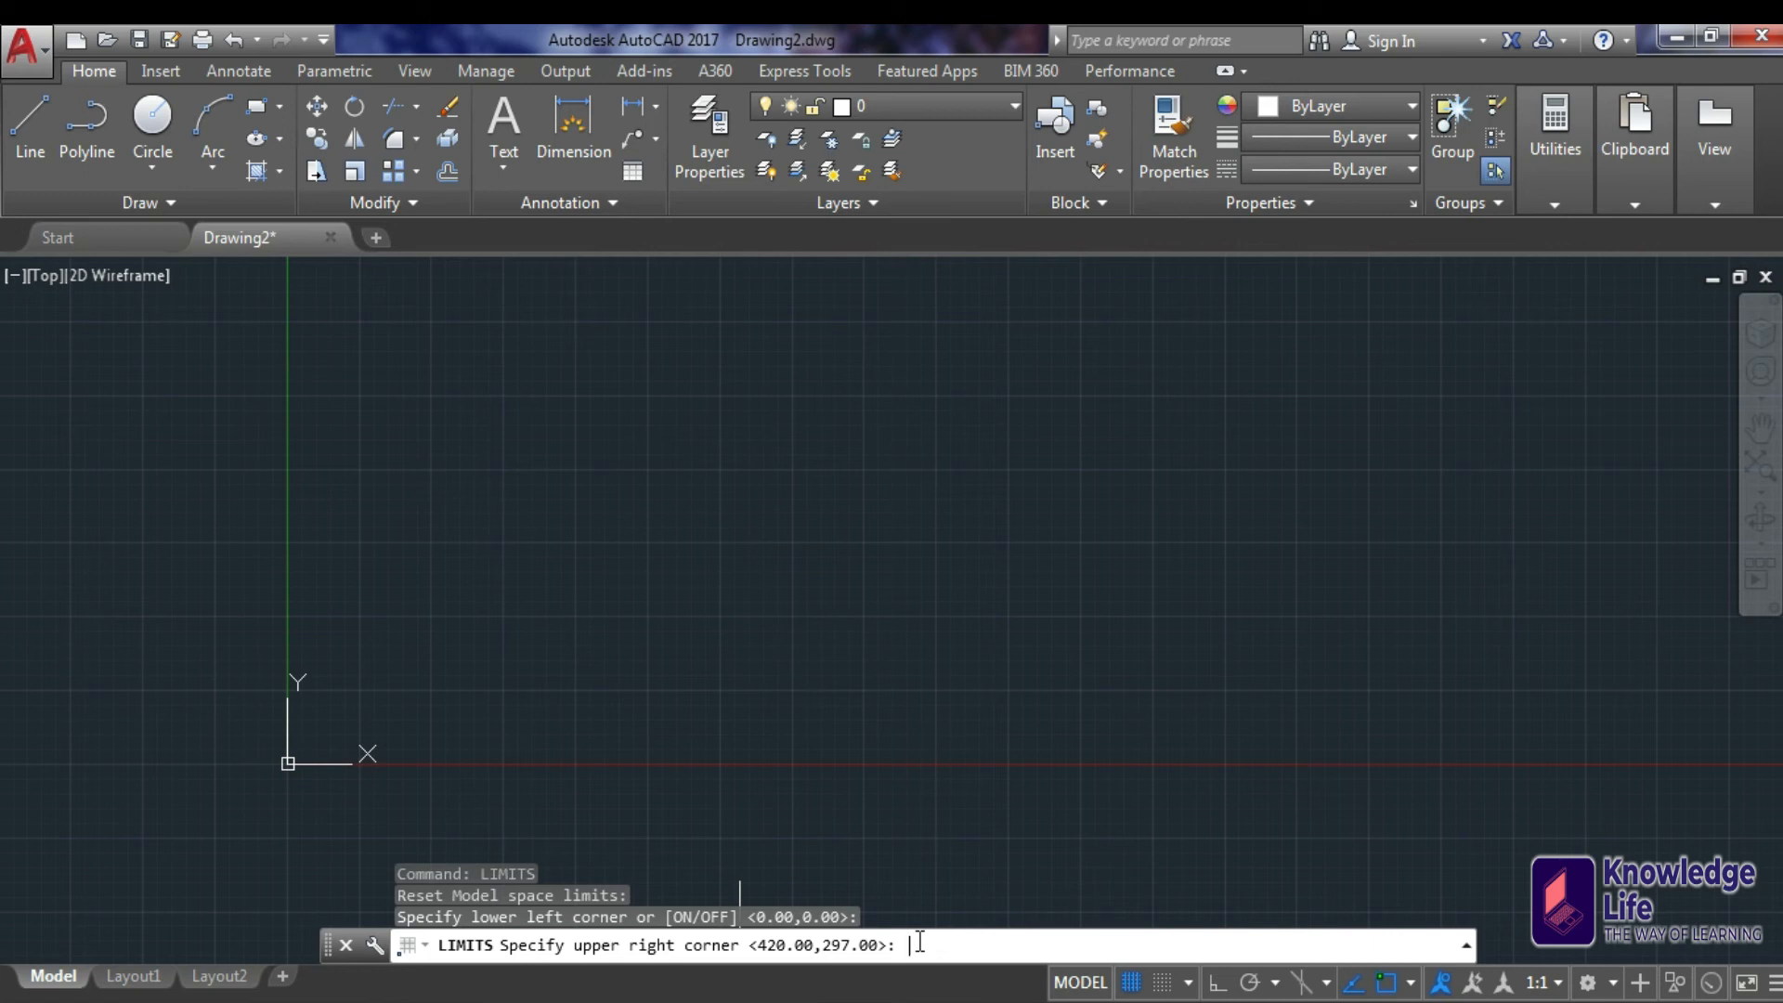
type("297,210")
key("Return")
key("Return")
key("Escape")
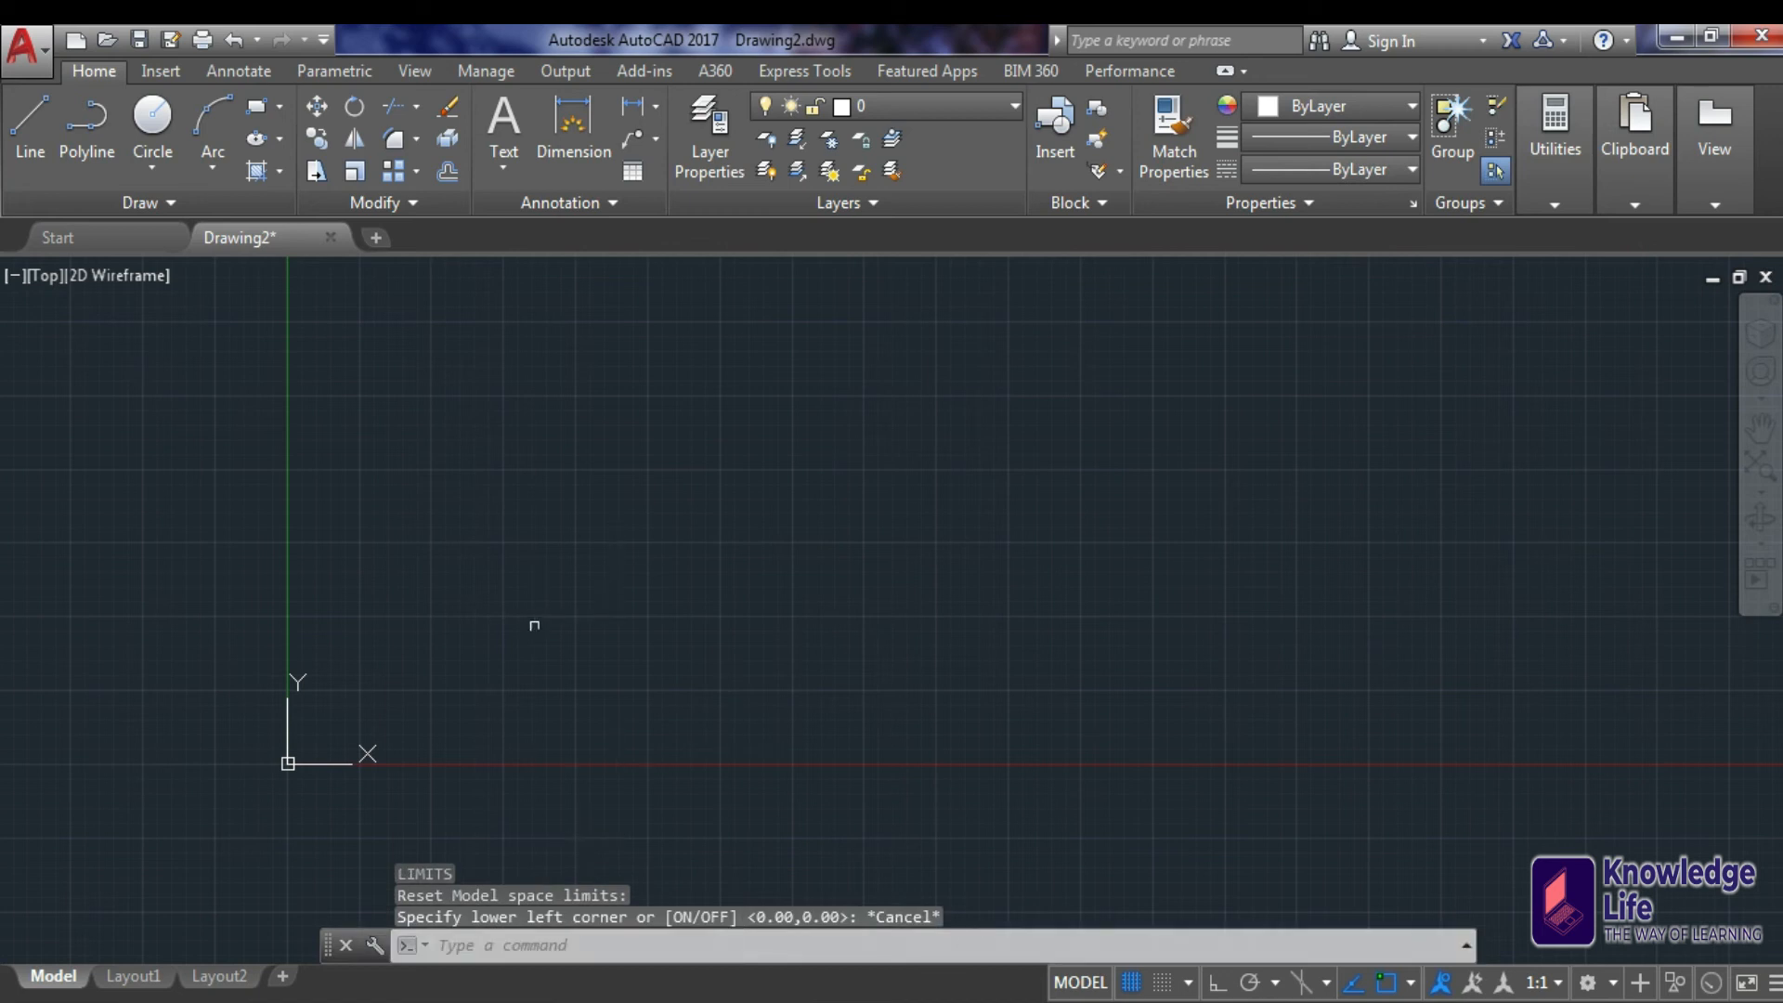
Turn off displaying the grid beyond the limits in the Drafting Settings and apply the change.
scroll(687, 589, "down", 3)
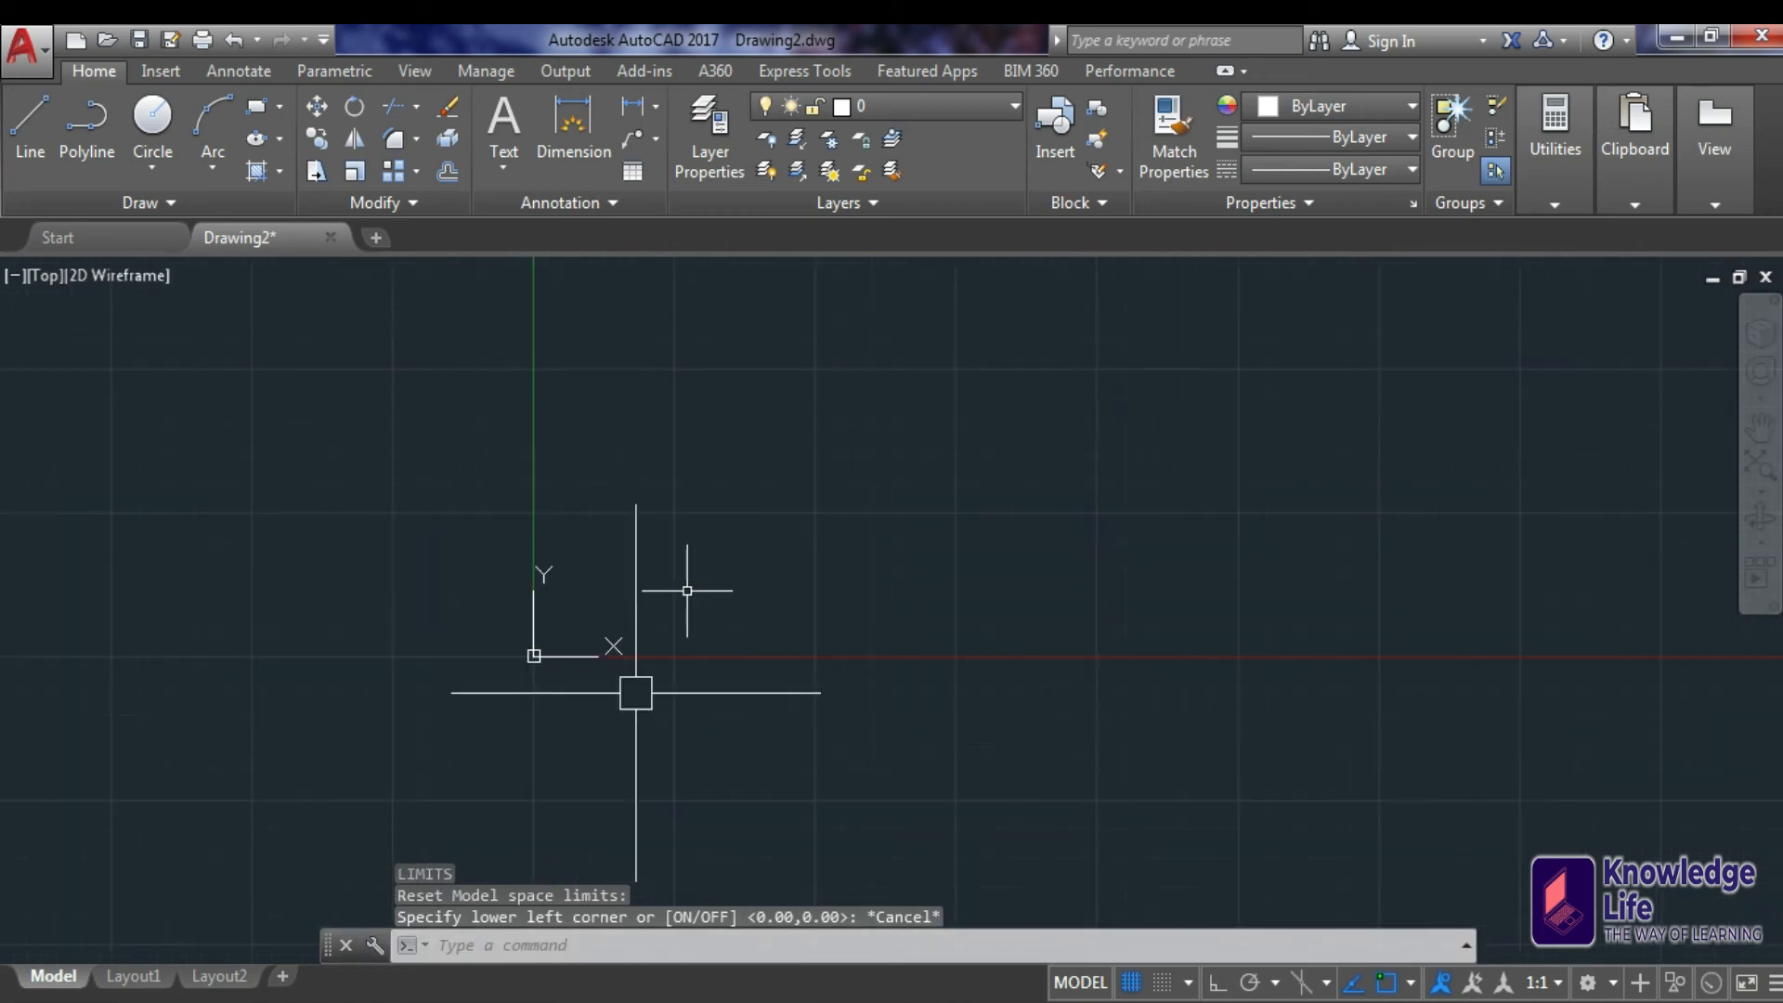
scroll(688, 589, "down", 2)
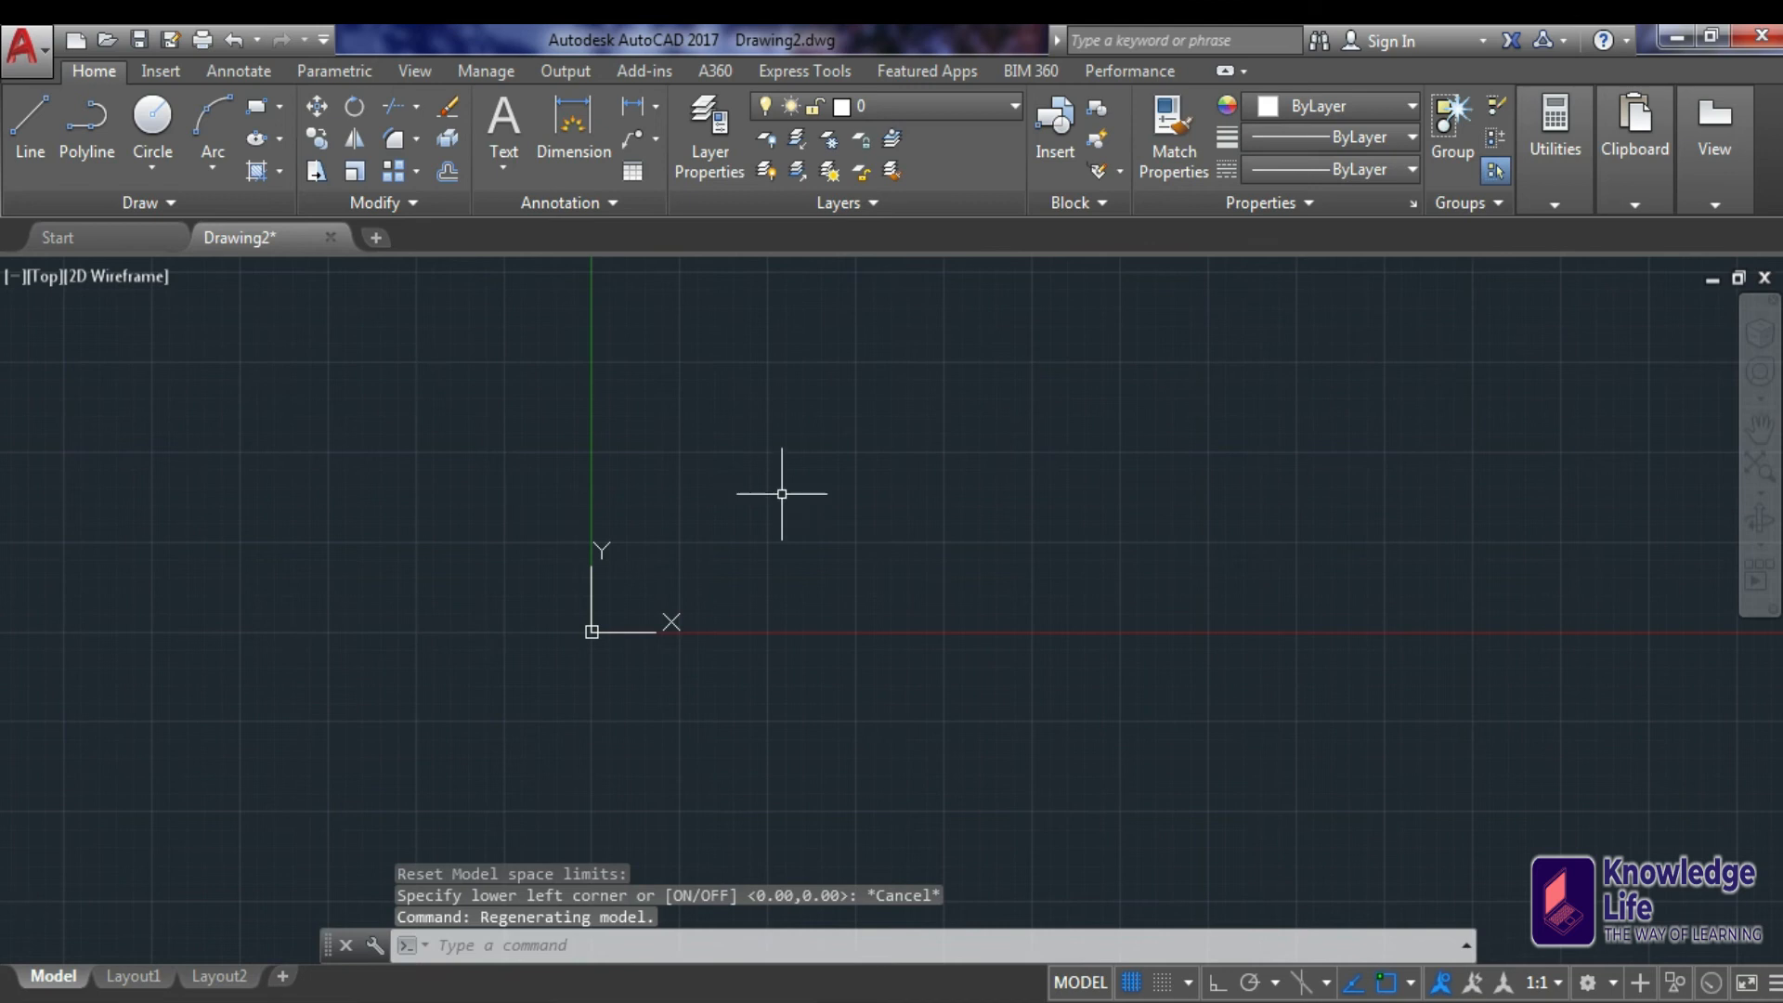
key("Escape")
key("Escape")
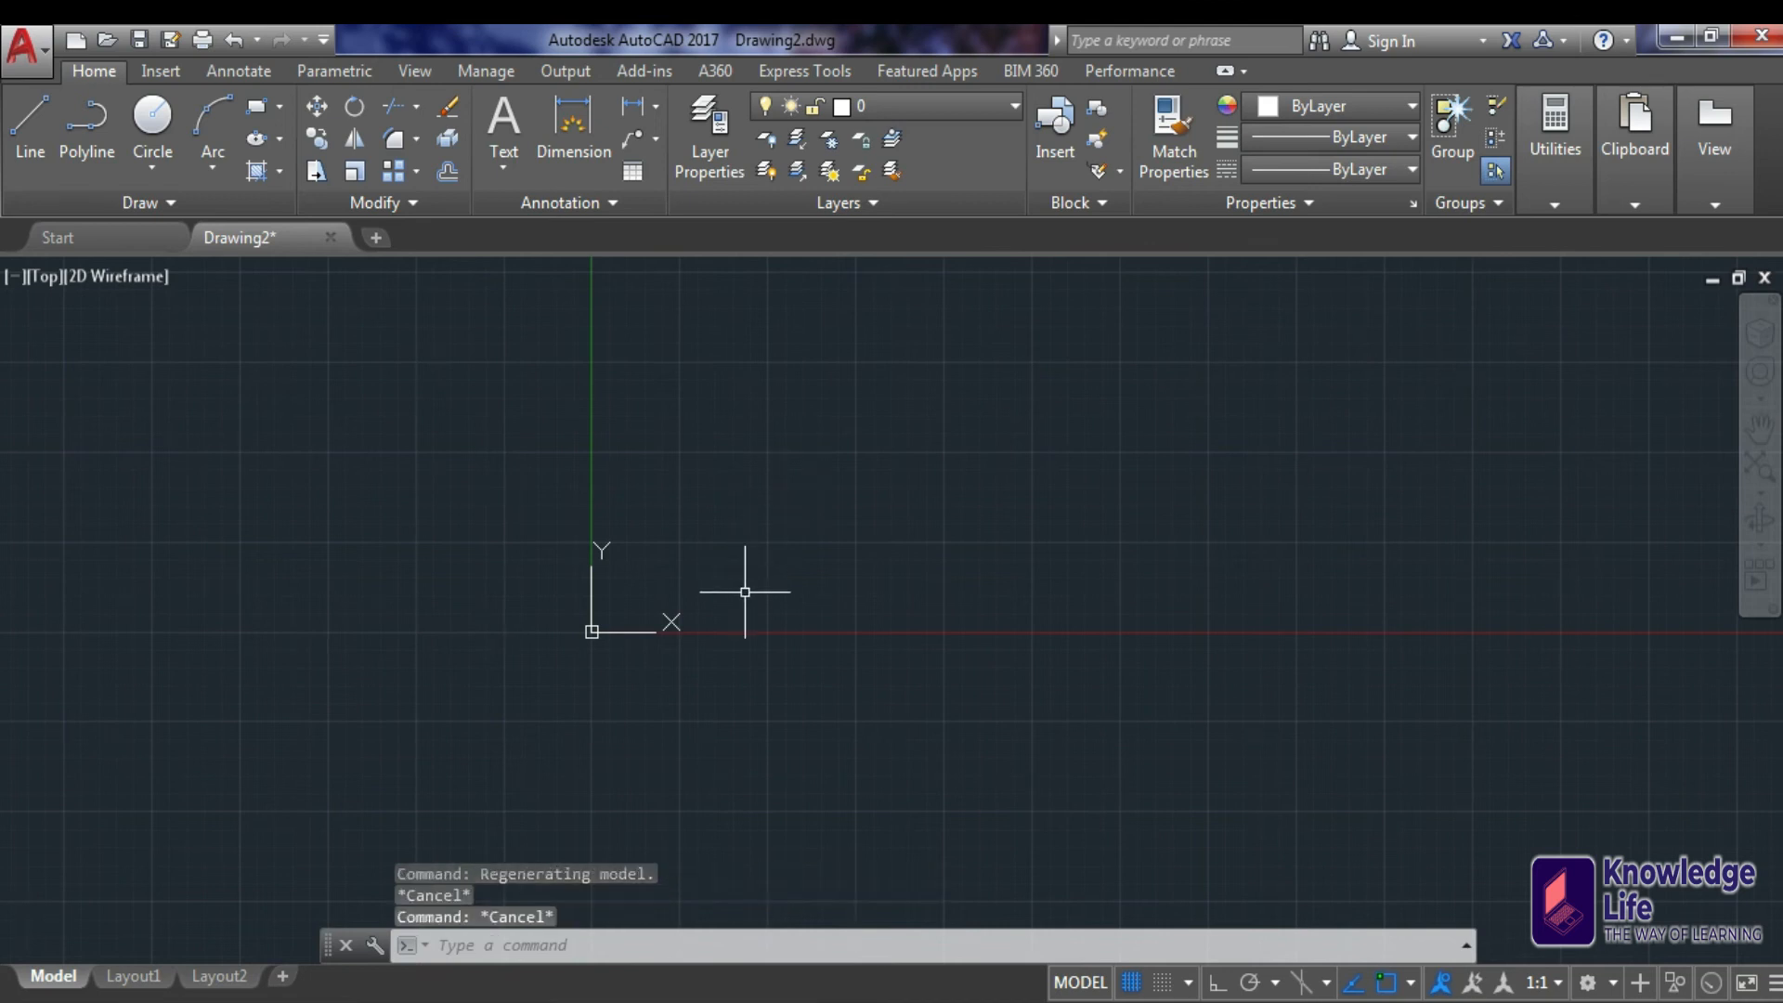
type("ds")
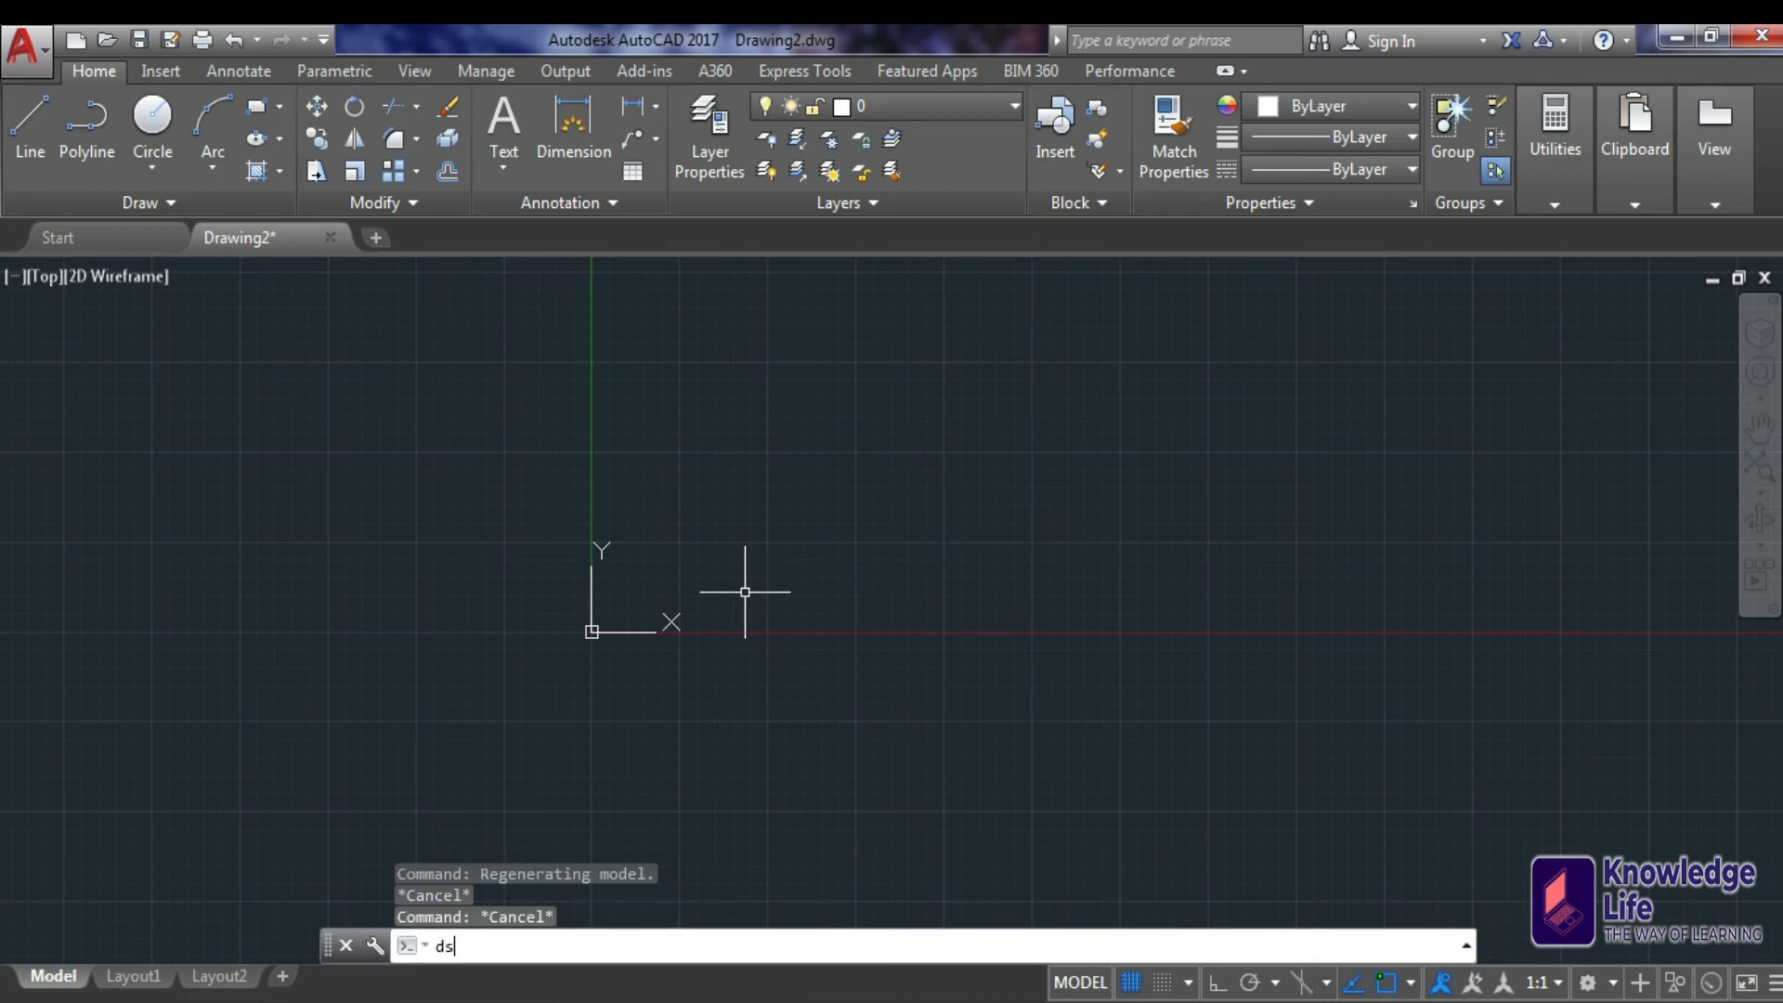
key("Return")
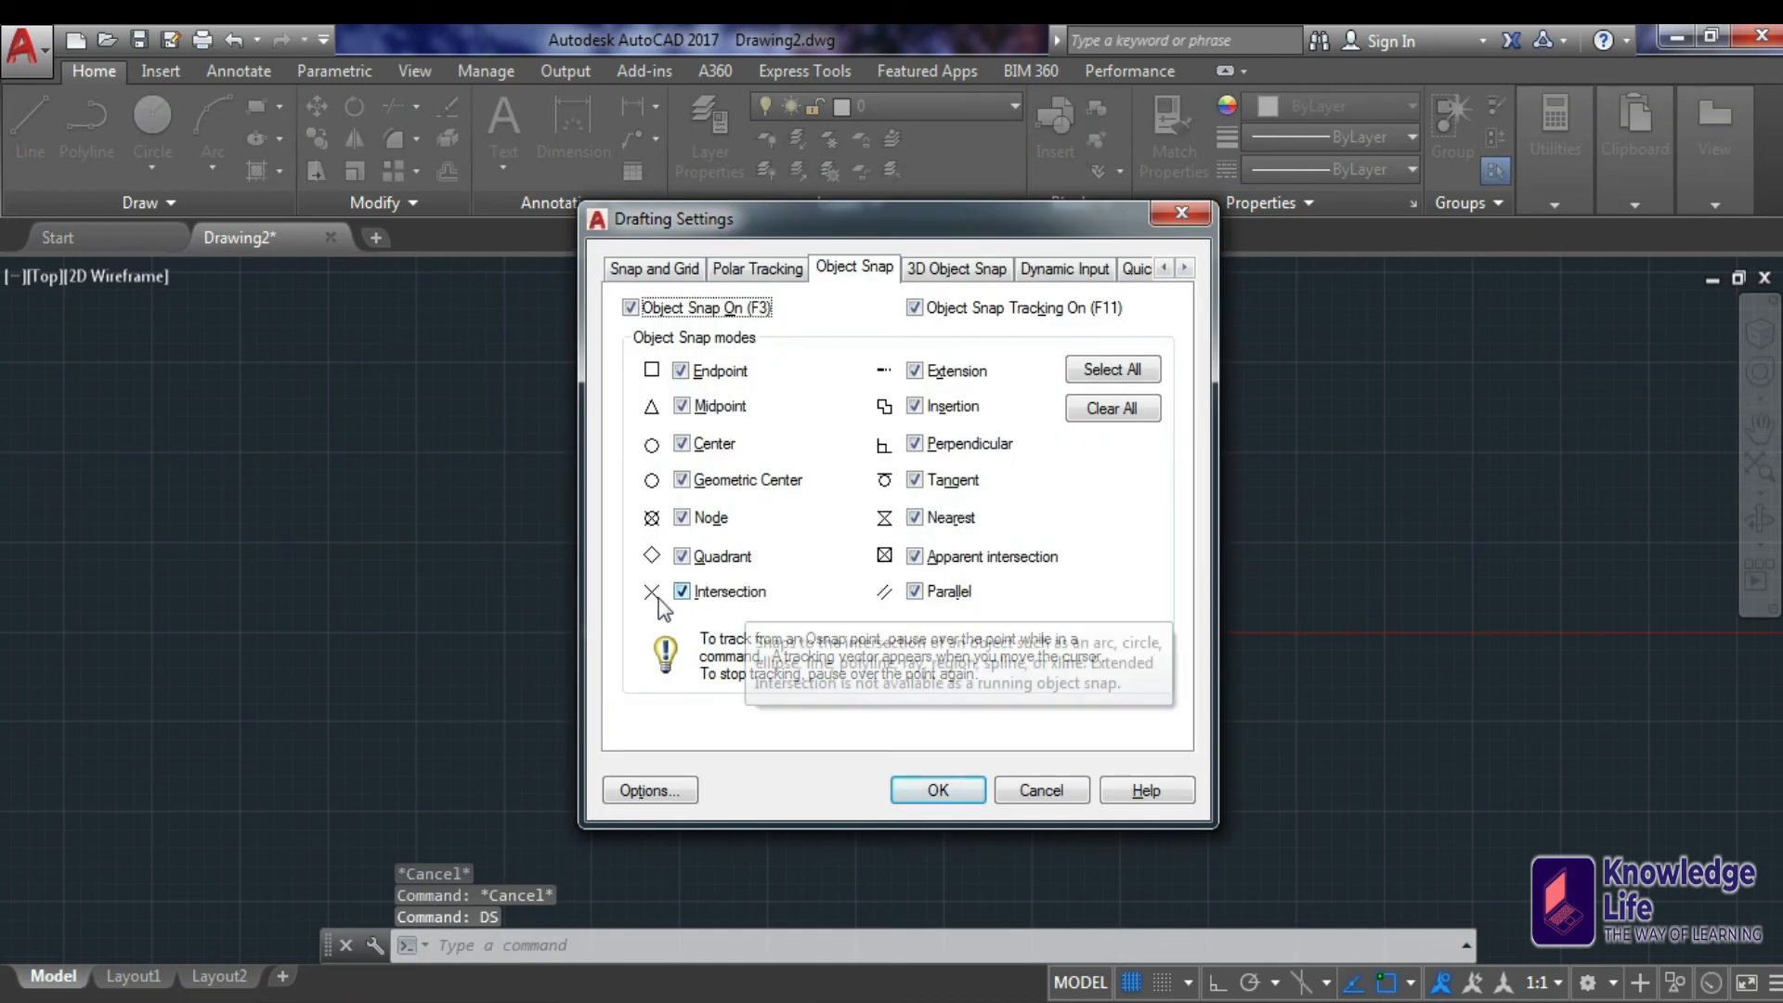
left_click(656, 271)
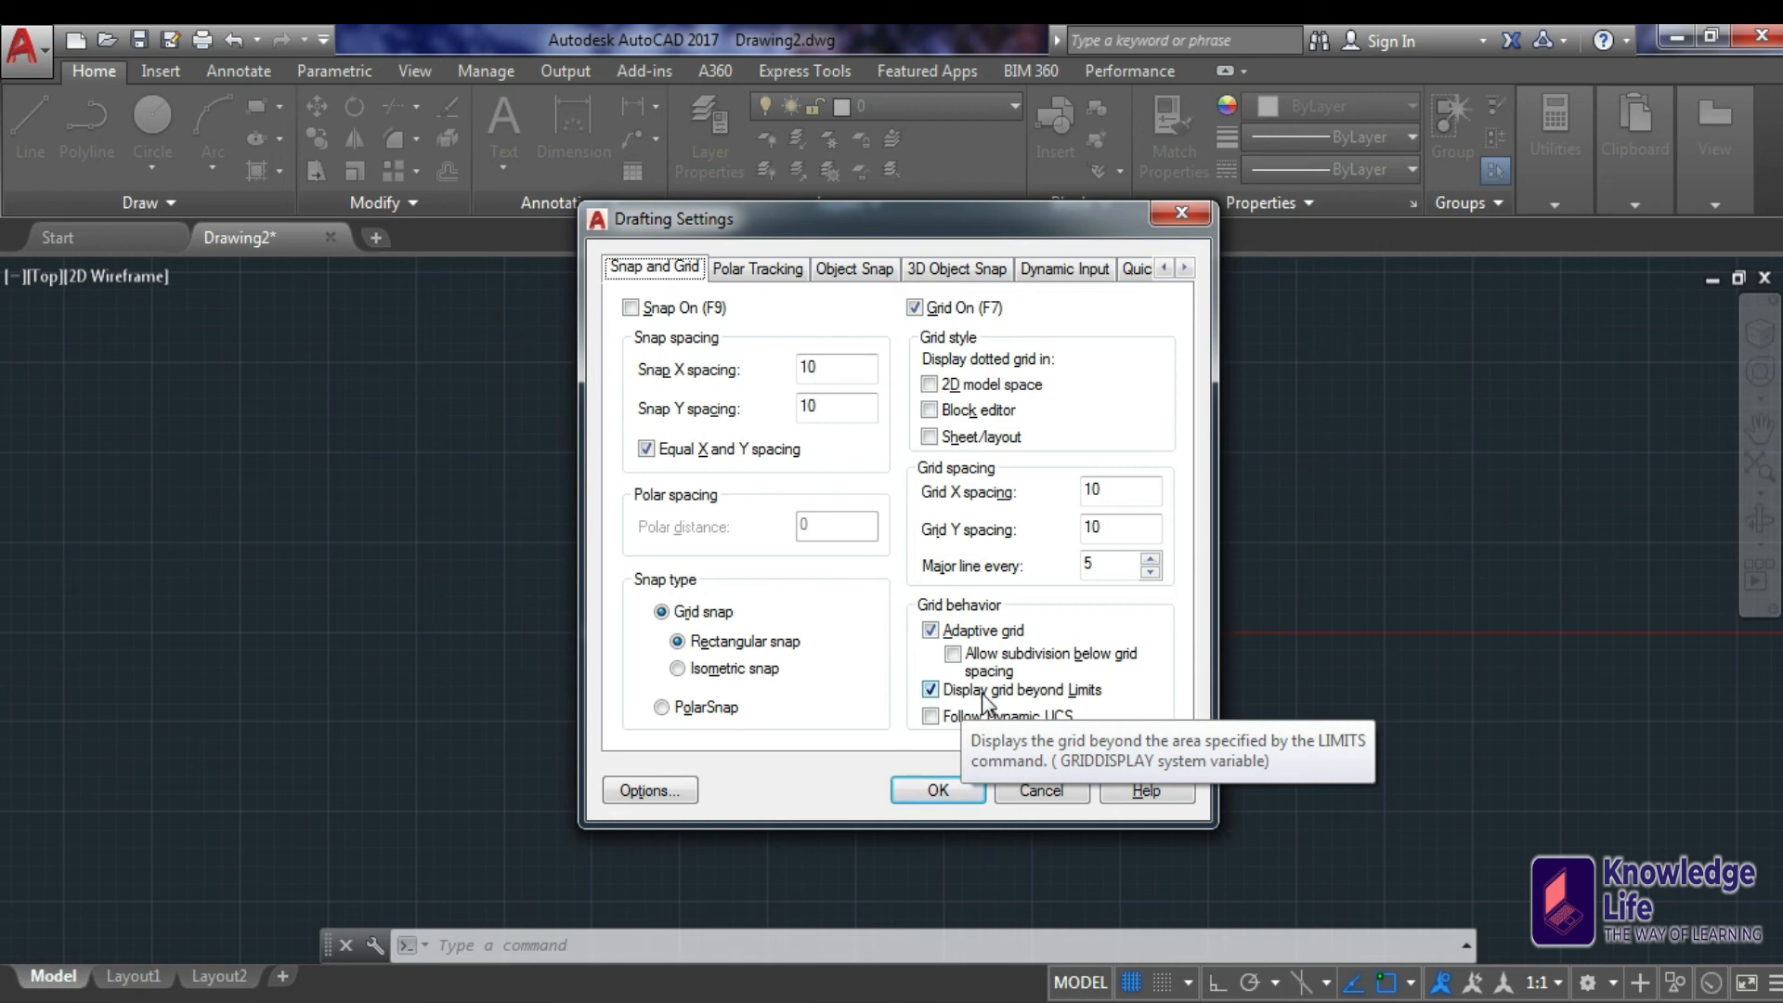
left_click(932, 692)
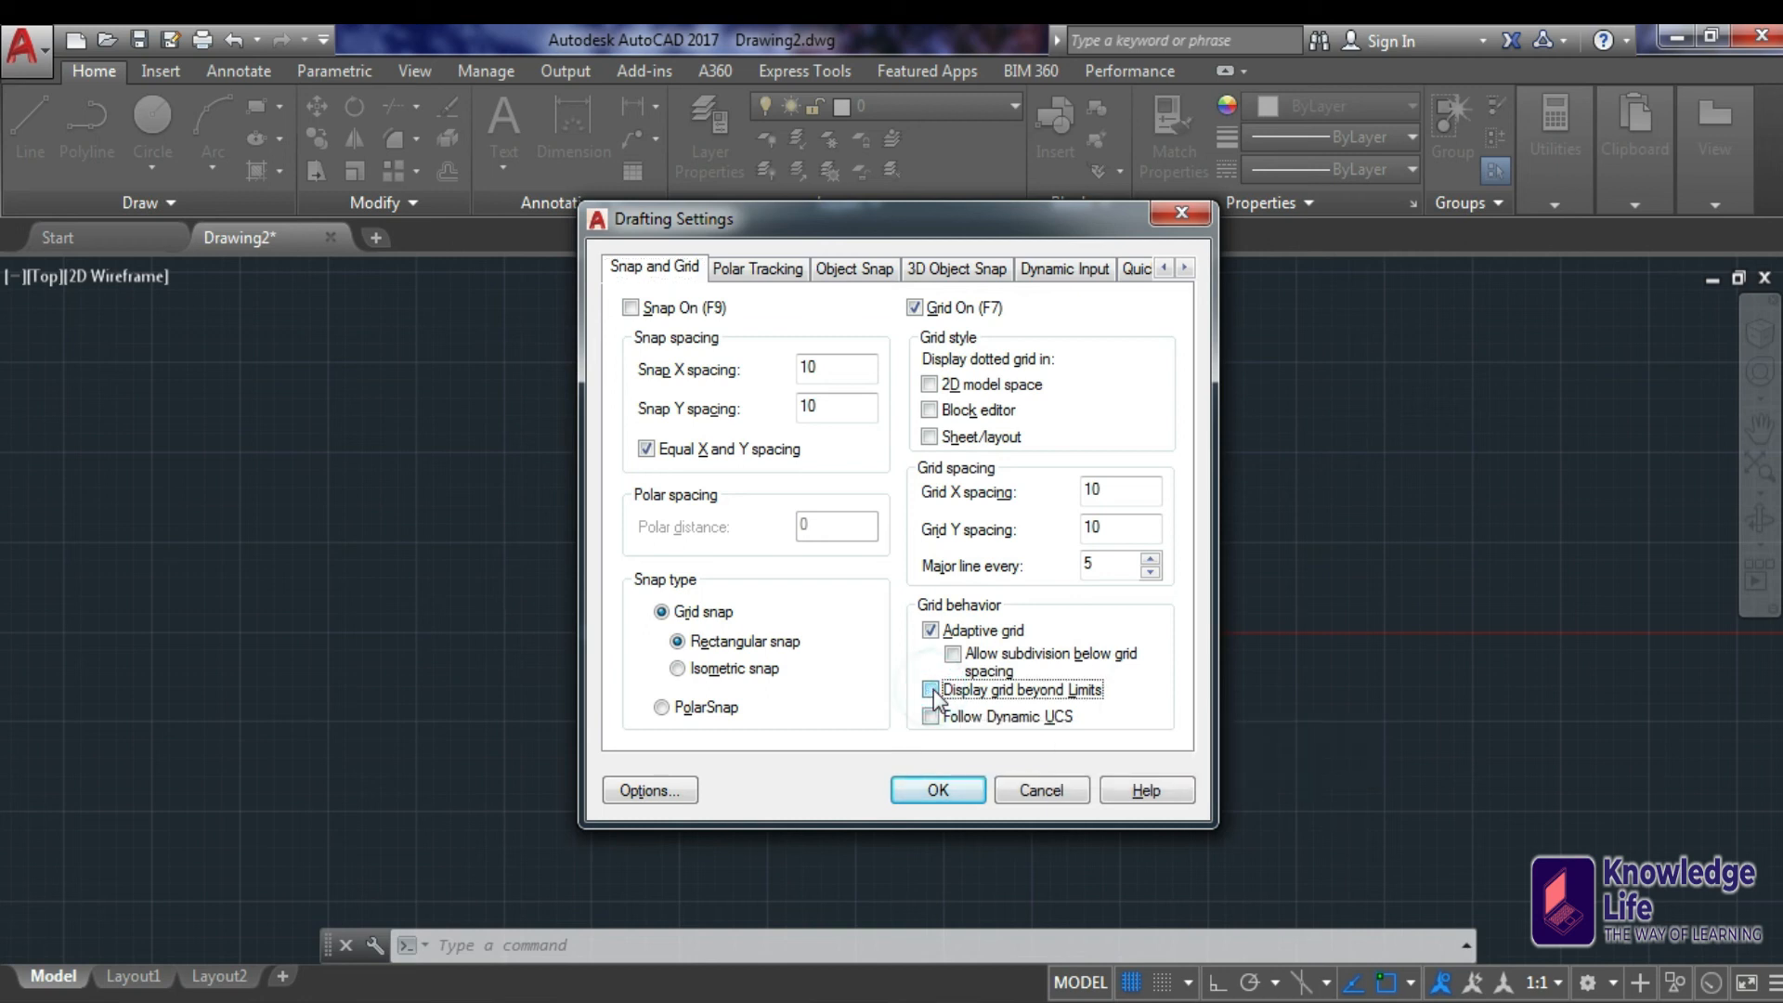
left_click(954, 797)
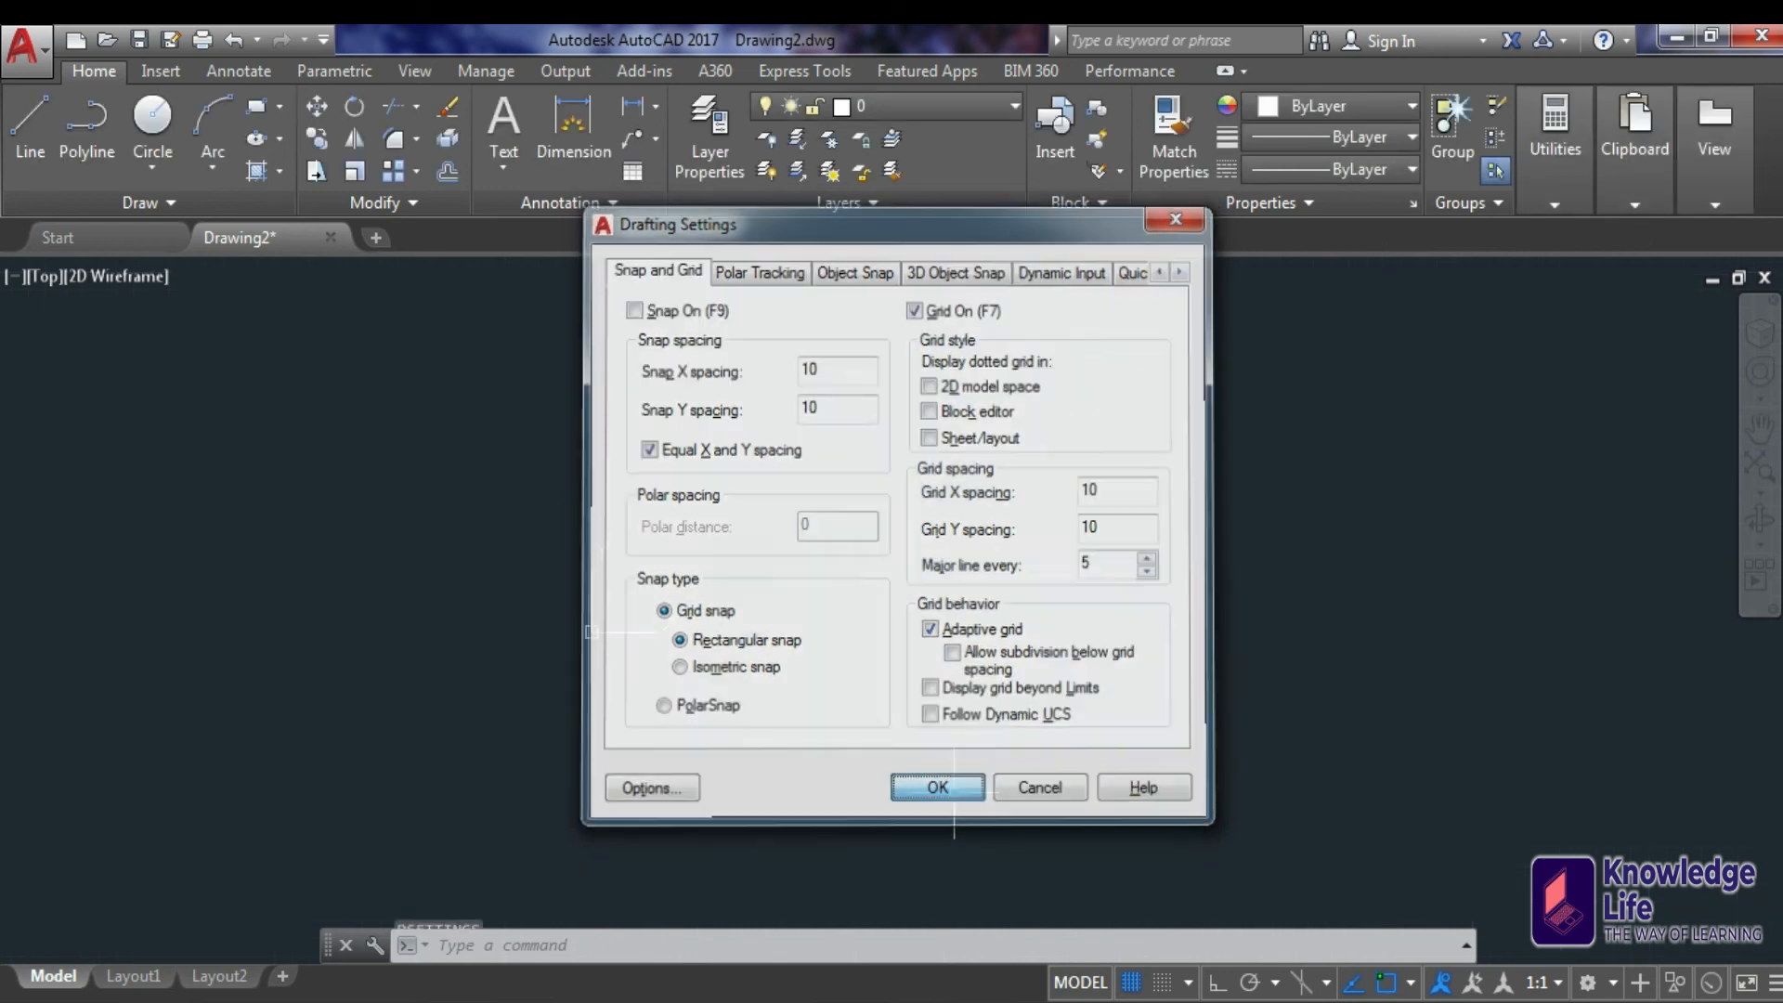
scroll(580, 597, "up", 5)
scroll(805, 518, "up", 2)
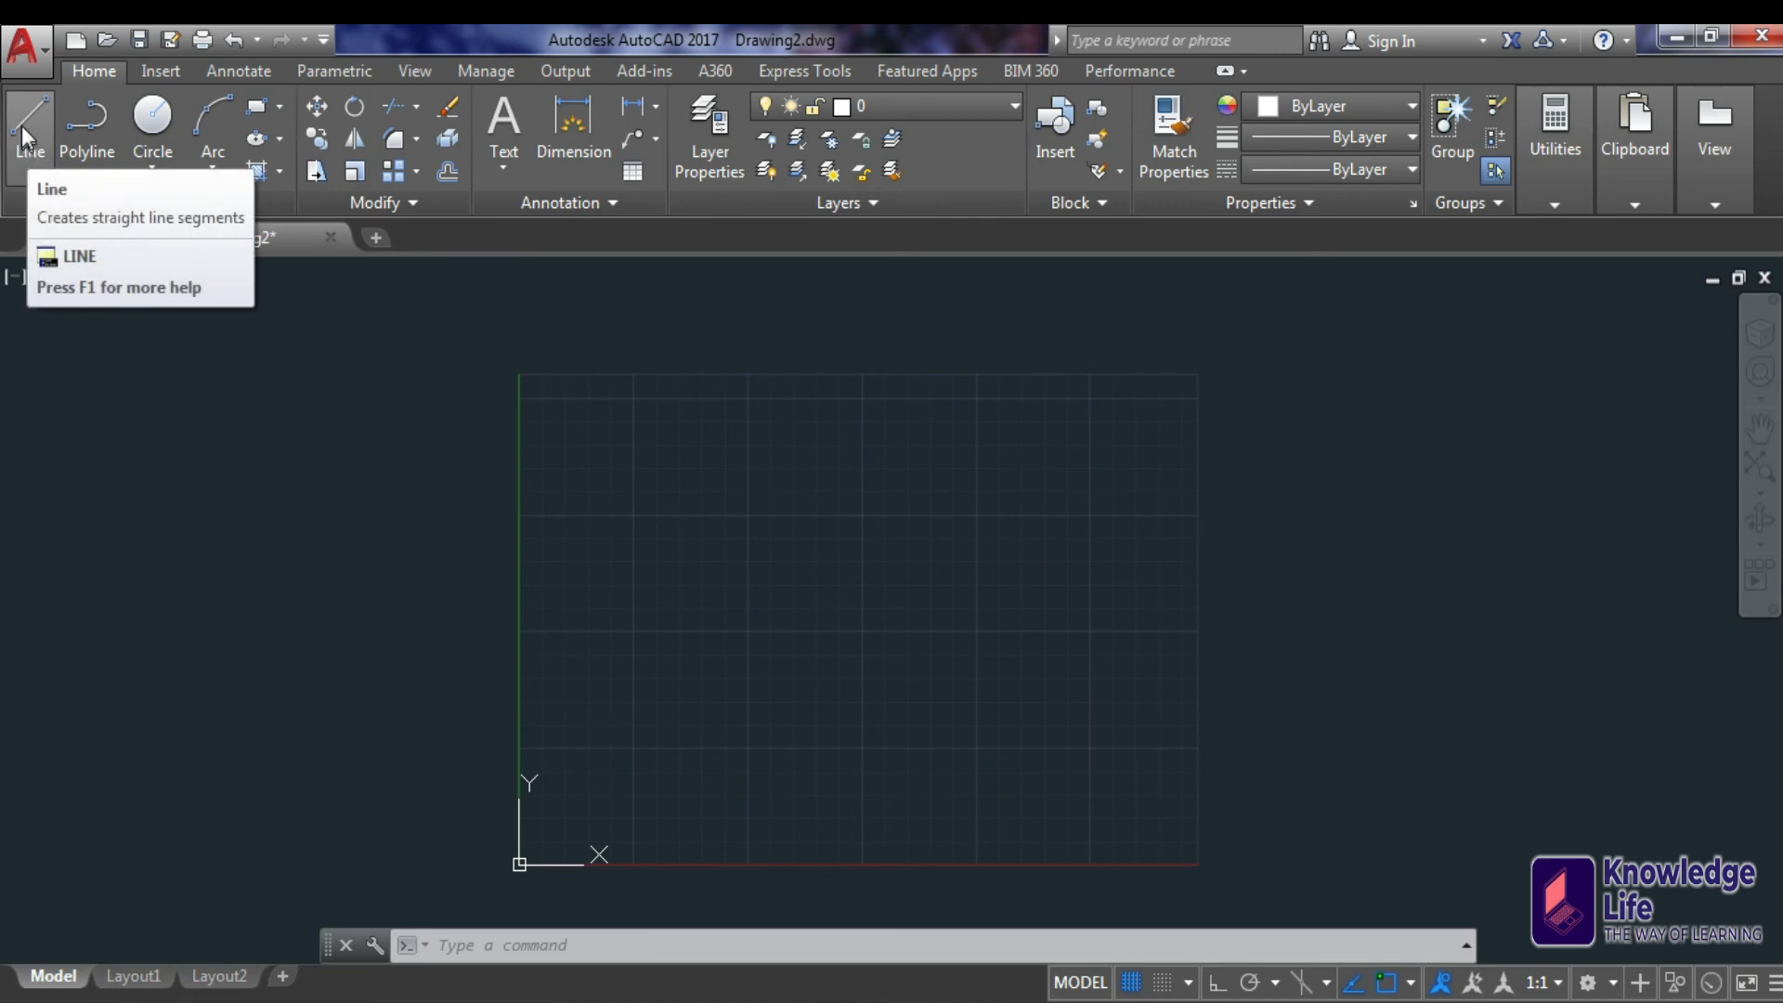
Switch the workspace to the clean screen view and restore the full interface with the ribbon.
left_click(543, 945)
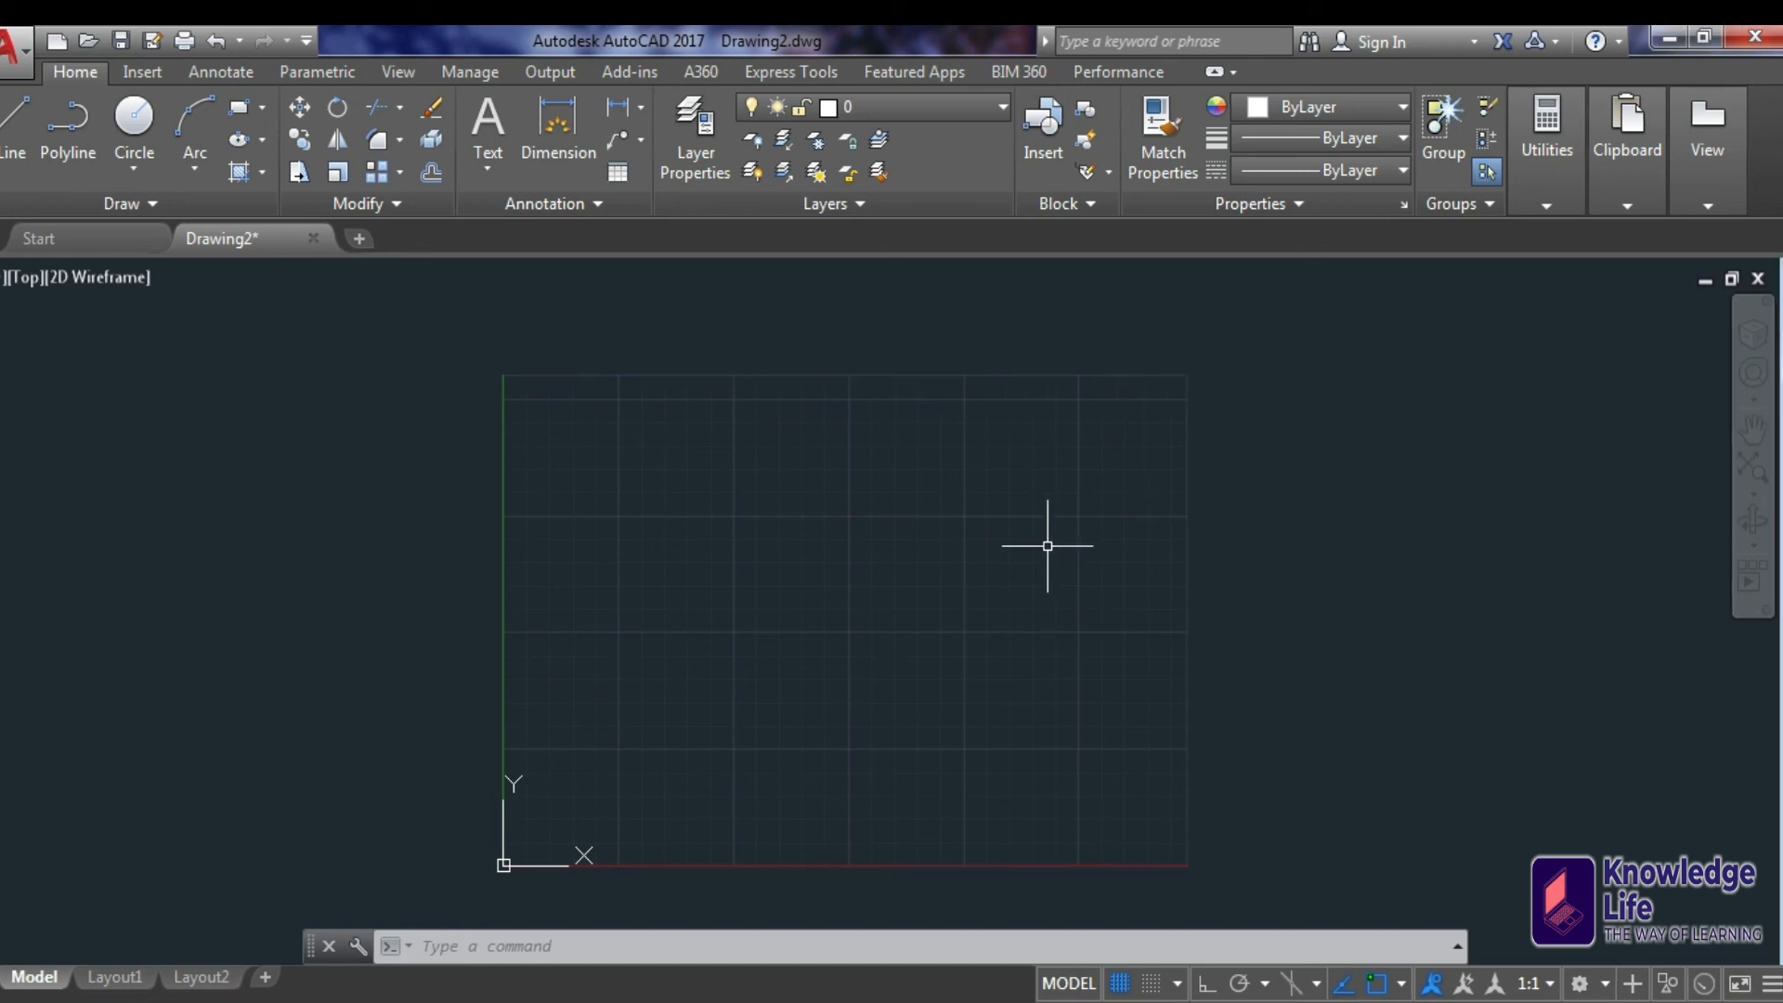
key("ctrl+0")
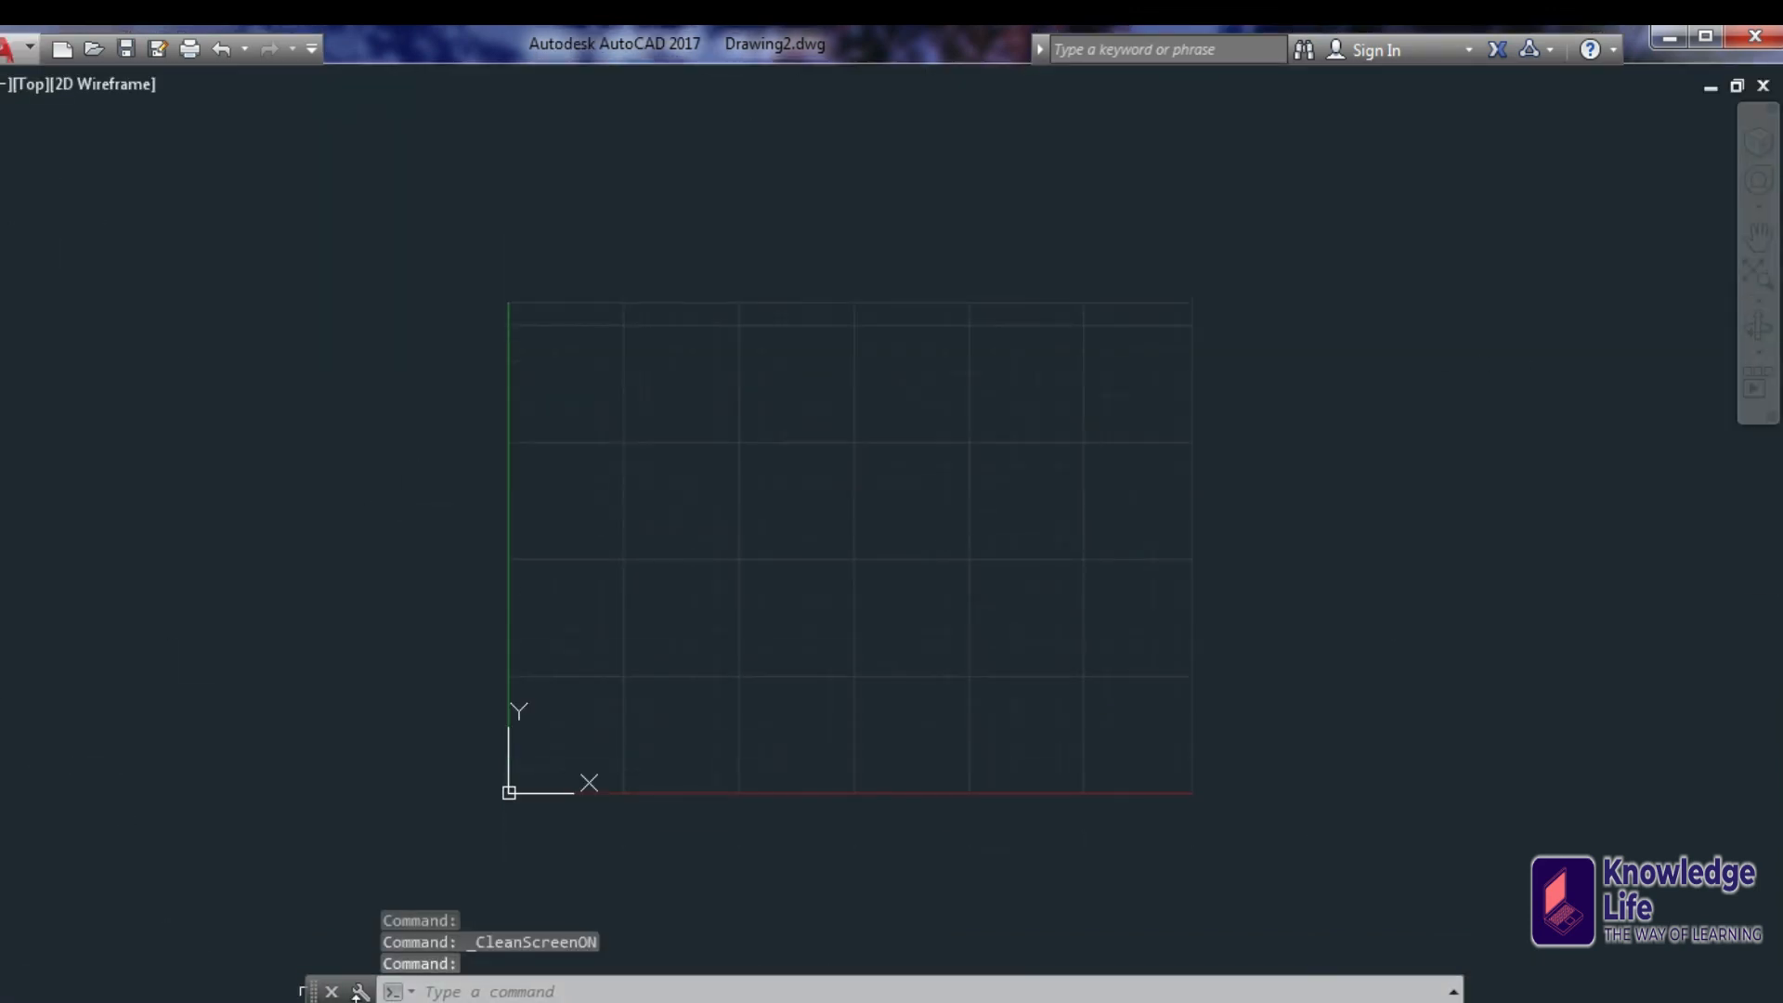
left_click(464, 992)
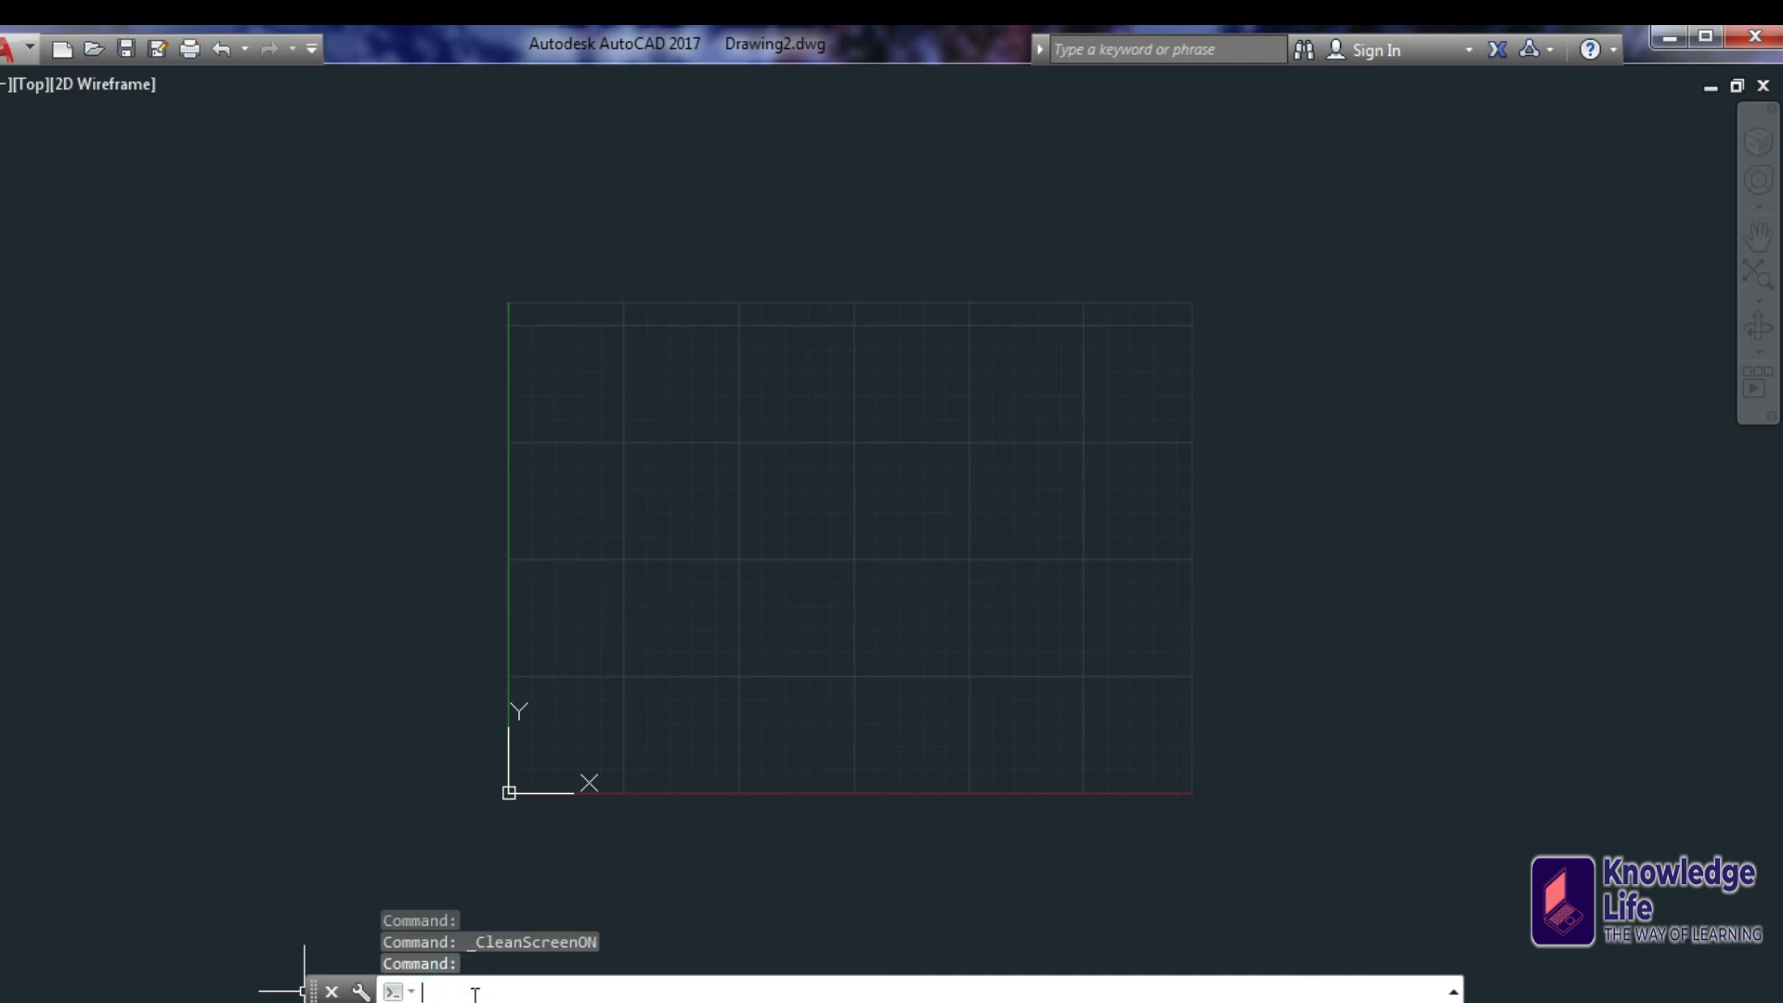
left_click(1705, 39)
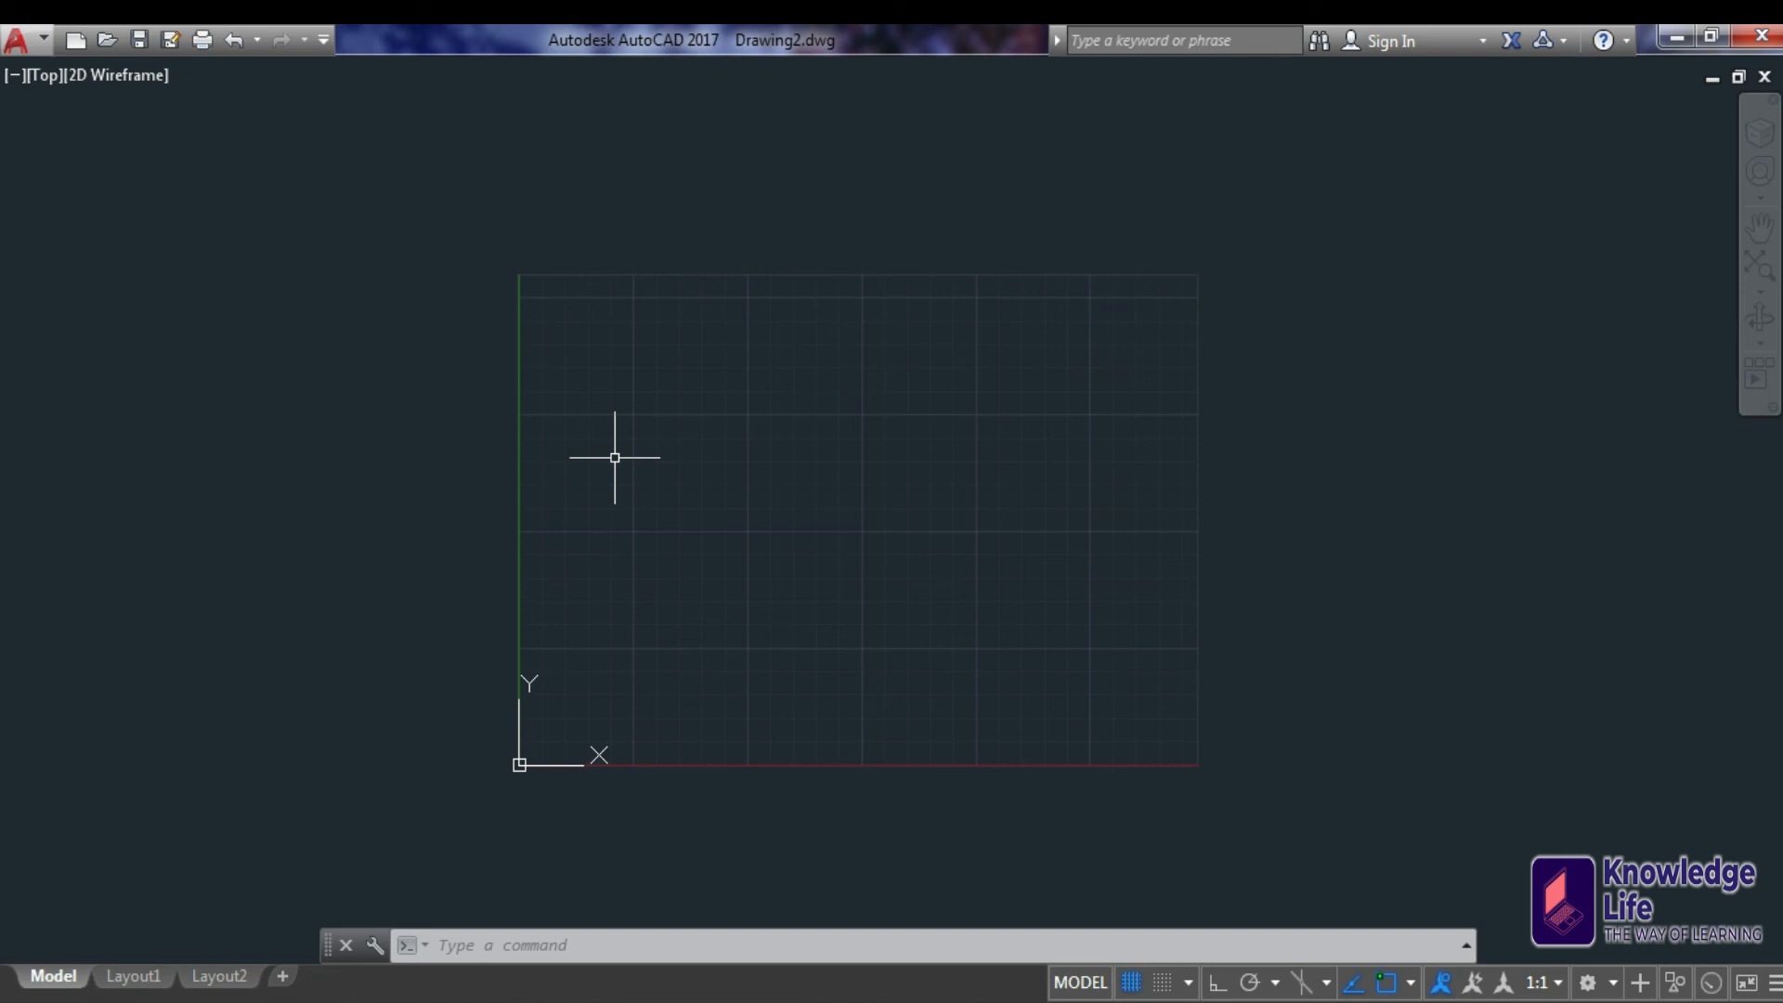
key("Escape")
key("Escape")
key("ctrl+0")
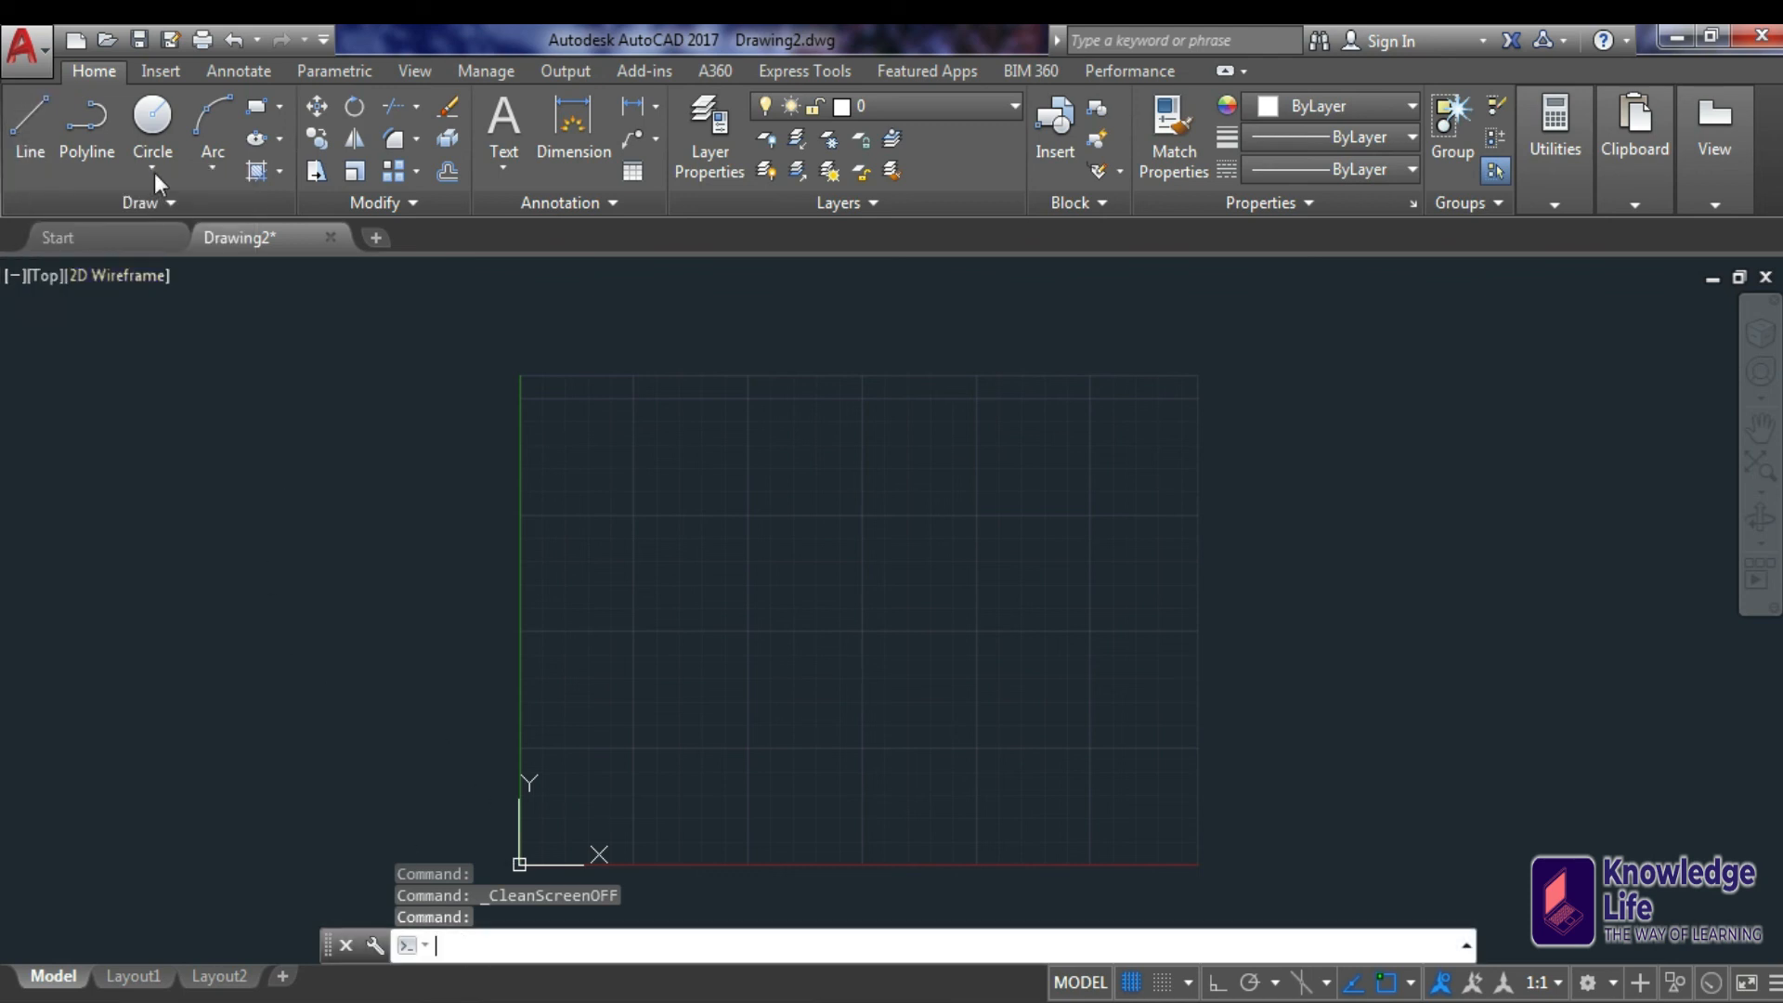
Start a line at 0,0 and draw a vertical segment up the Y axis followed by a shorter horizontal segment to the right.
left_click(29, 141)
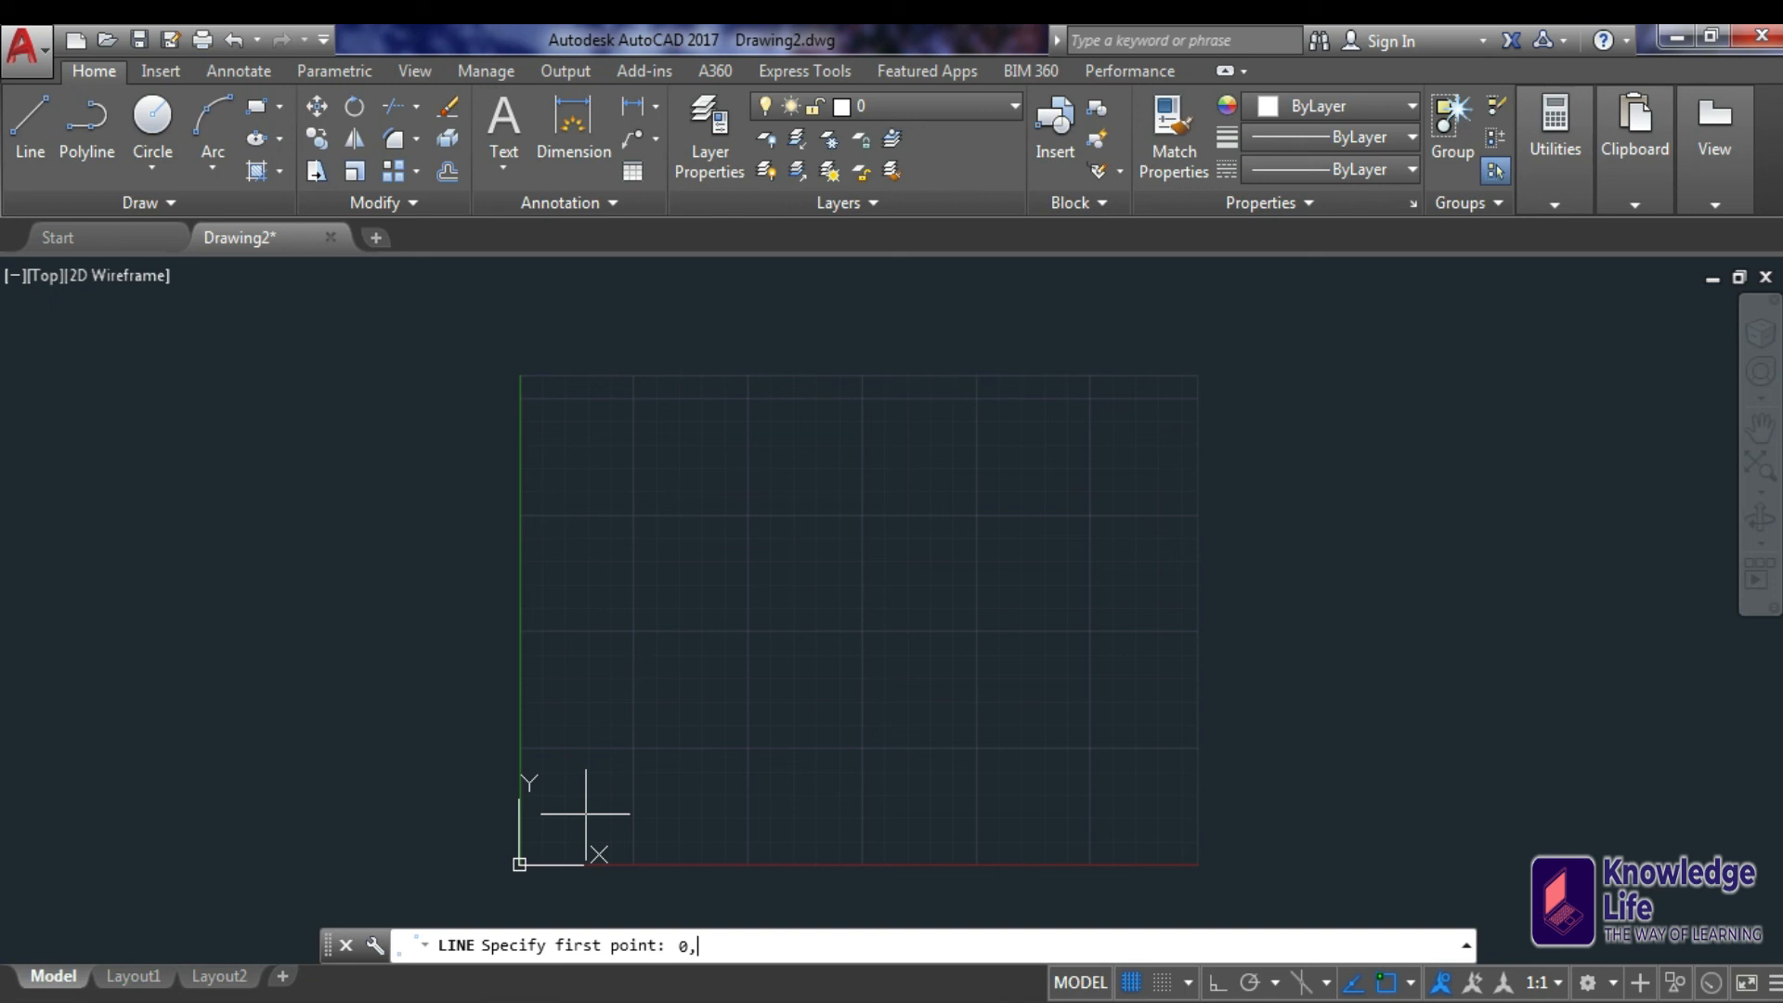
key("Return")
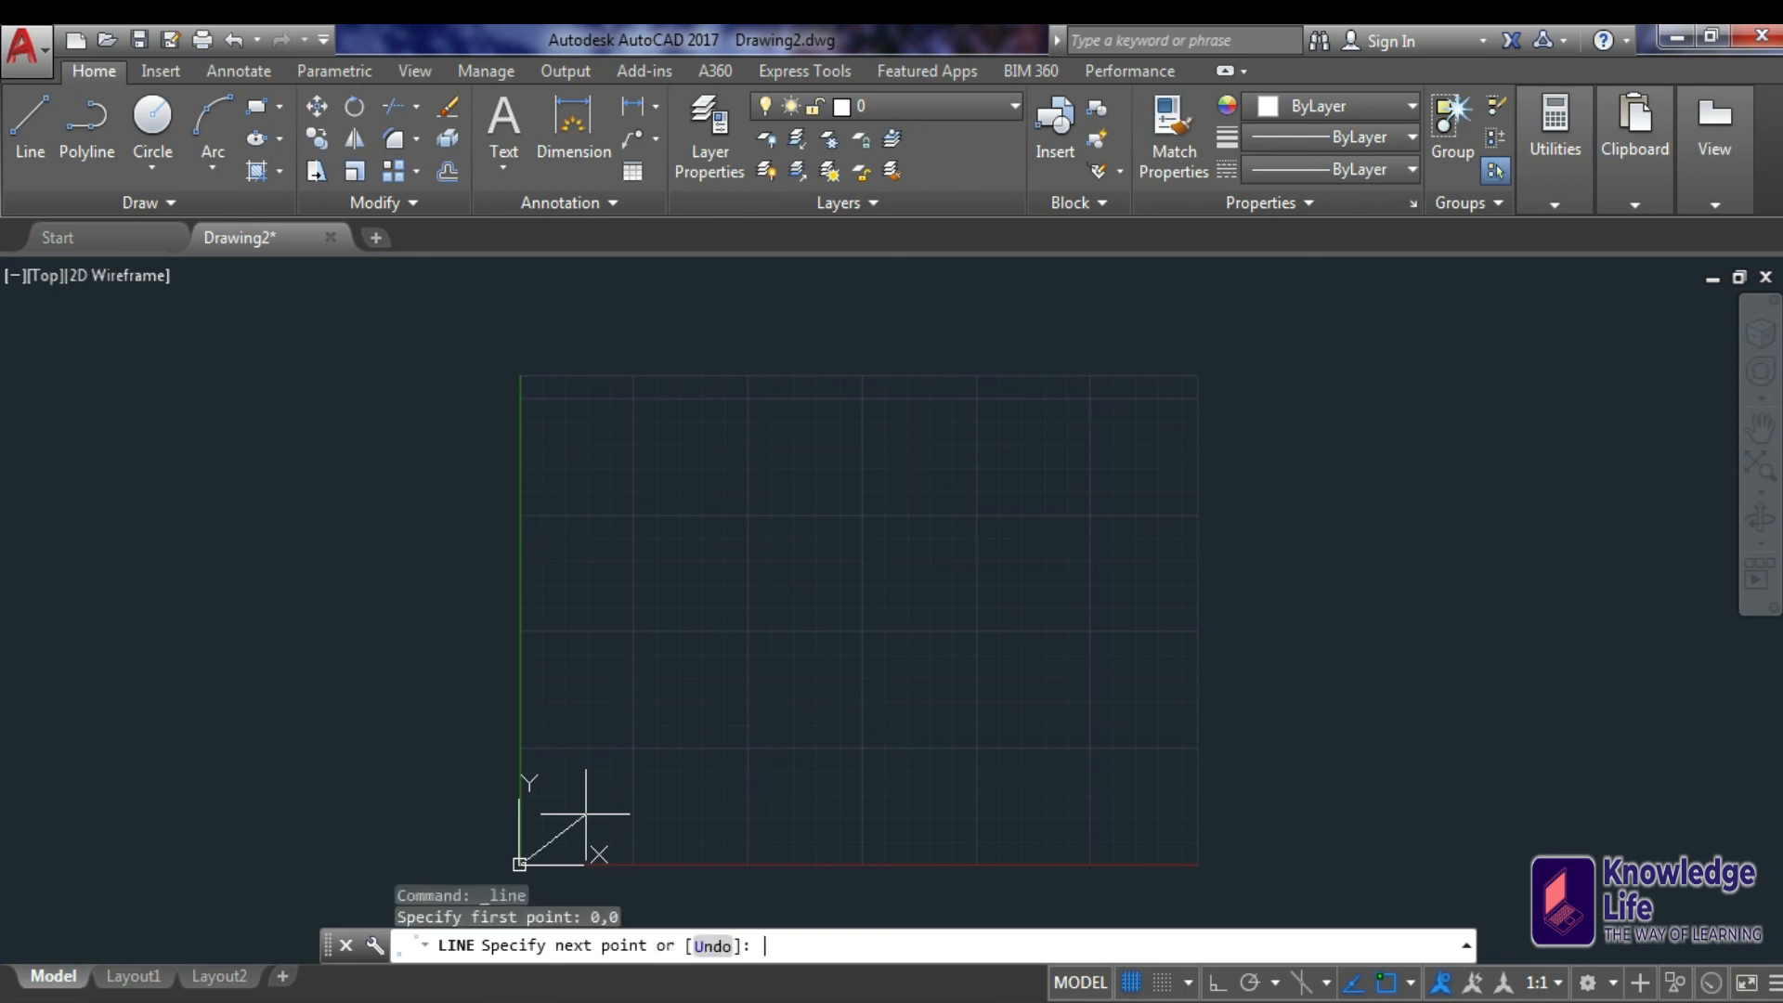
scroll(603, 743, "up", 3)
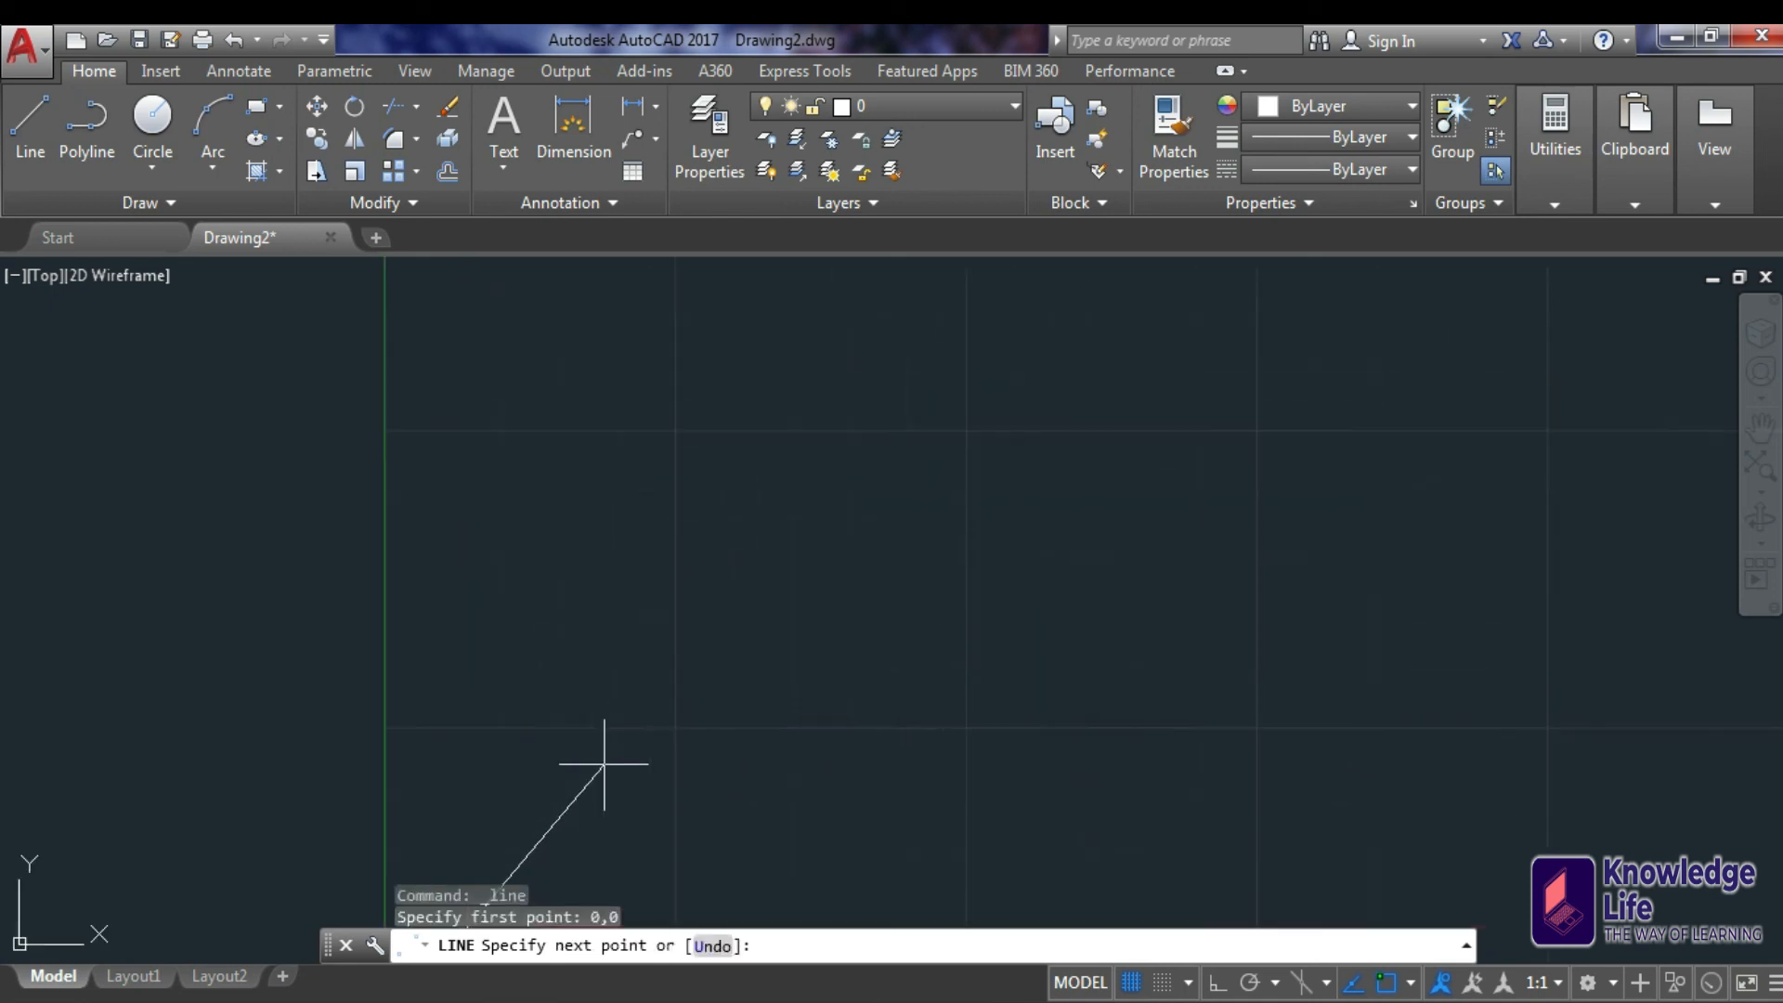
scroll(627, 667, "down", 2)
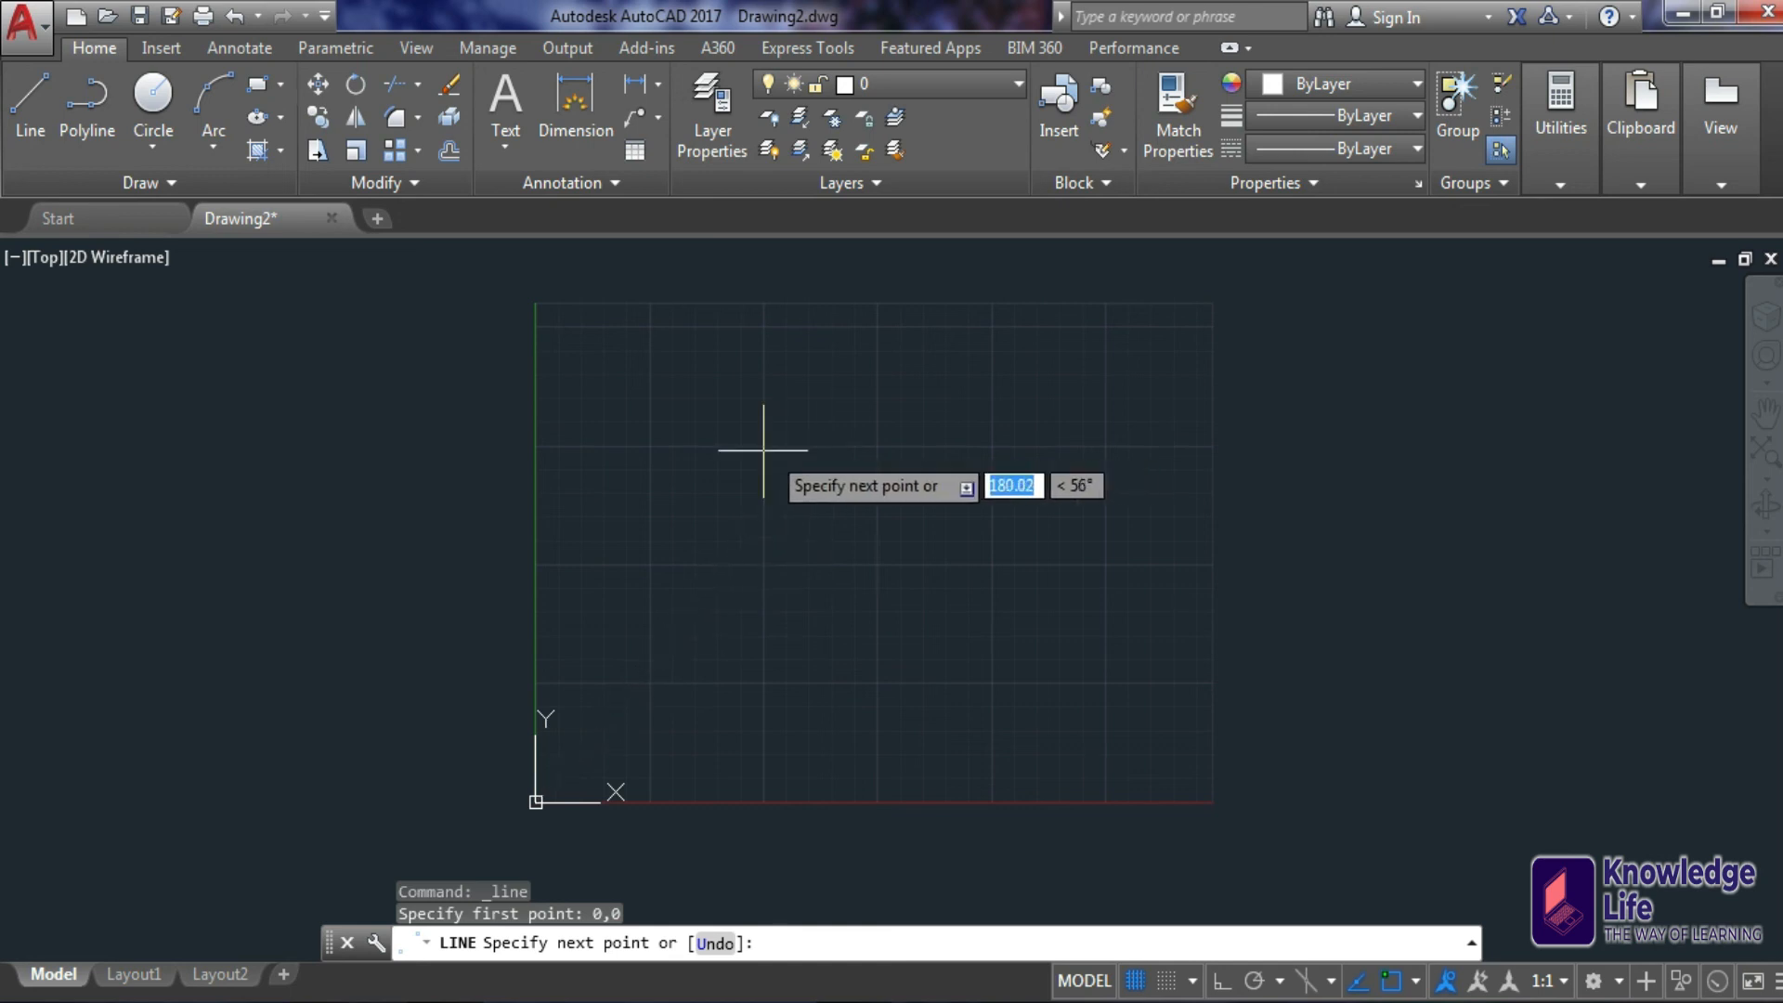
left_click(537, 428)
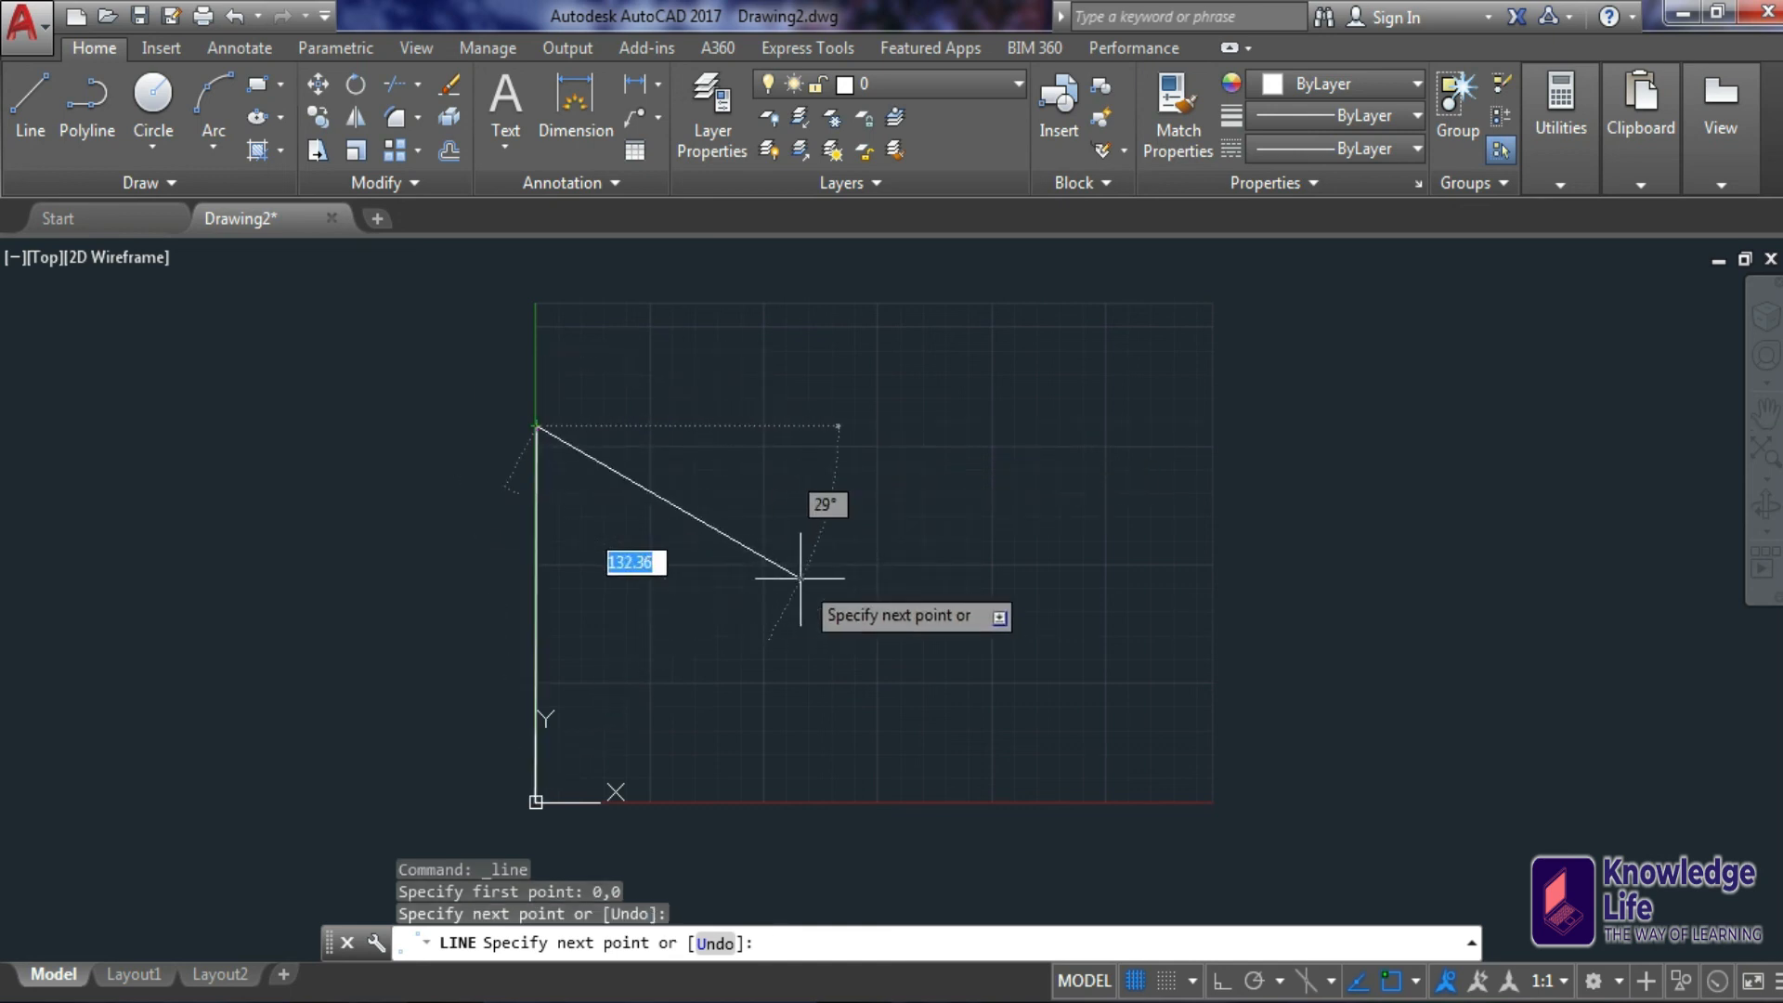
left_click(719, 426)
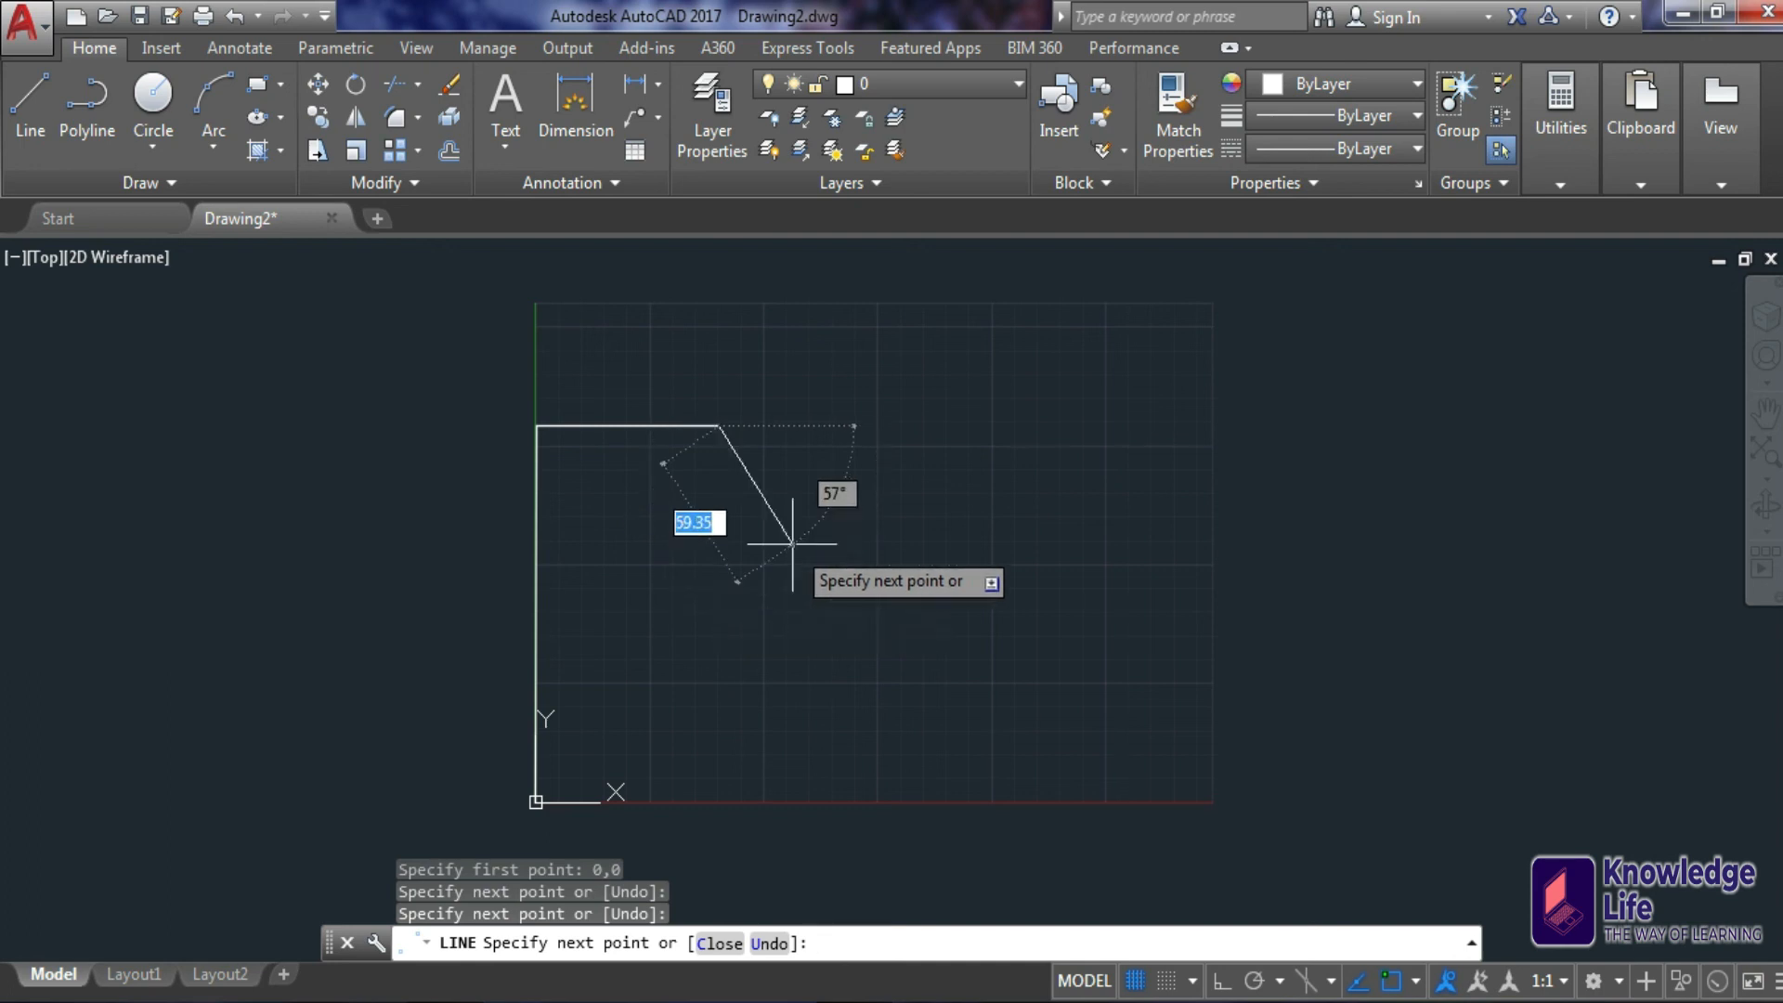
Turn on Ortho mode and continue the line with a vertical segment downward and a horizontal segment about 67 mm long to the right.
key("F8")
left_click(733, 610)
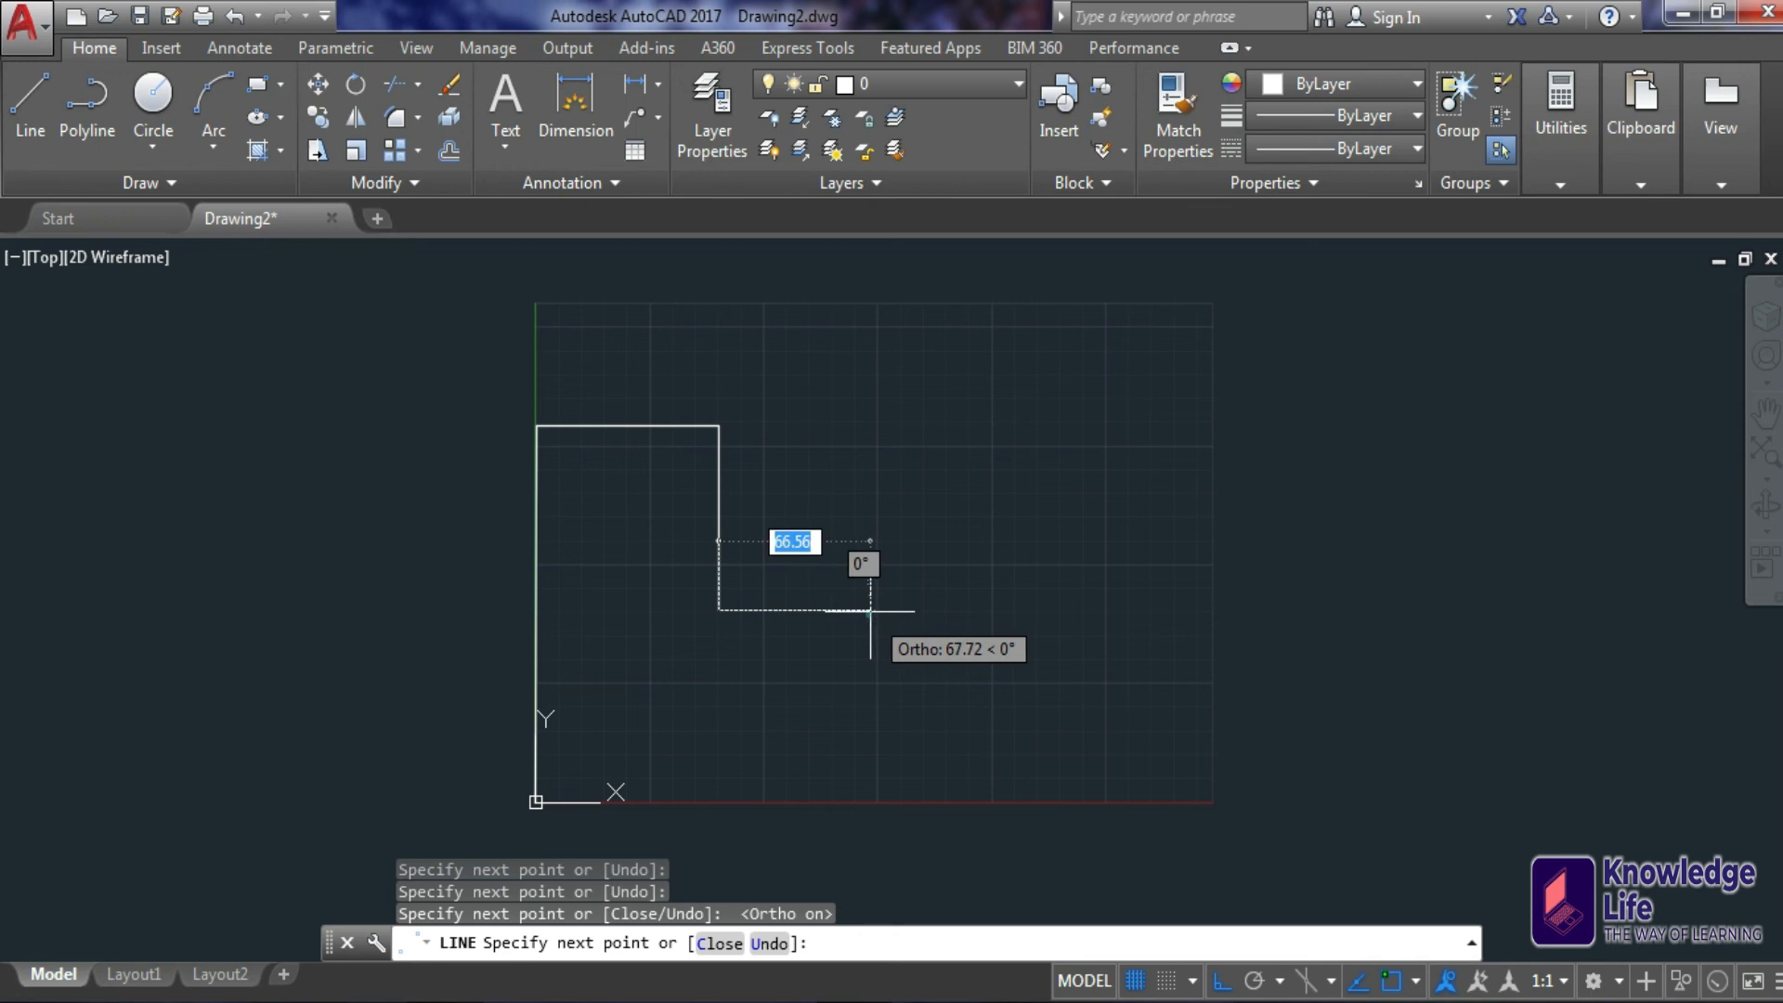
left_click(869, 610)
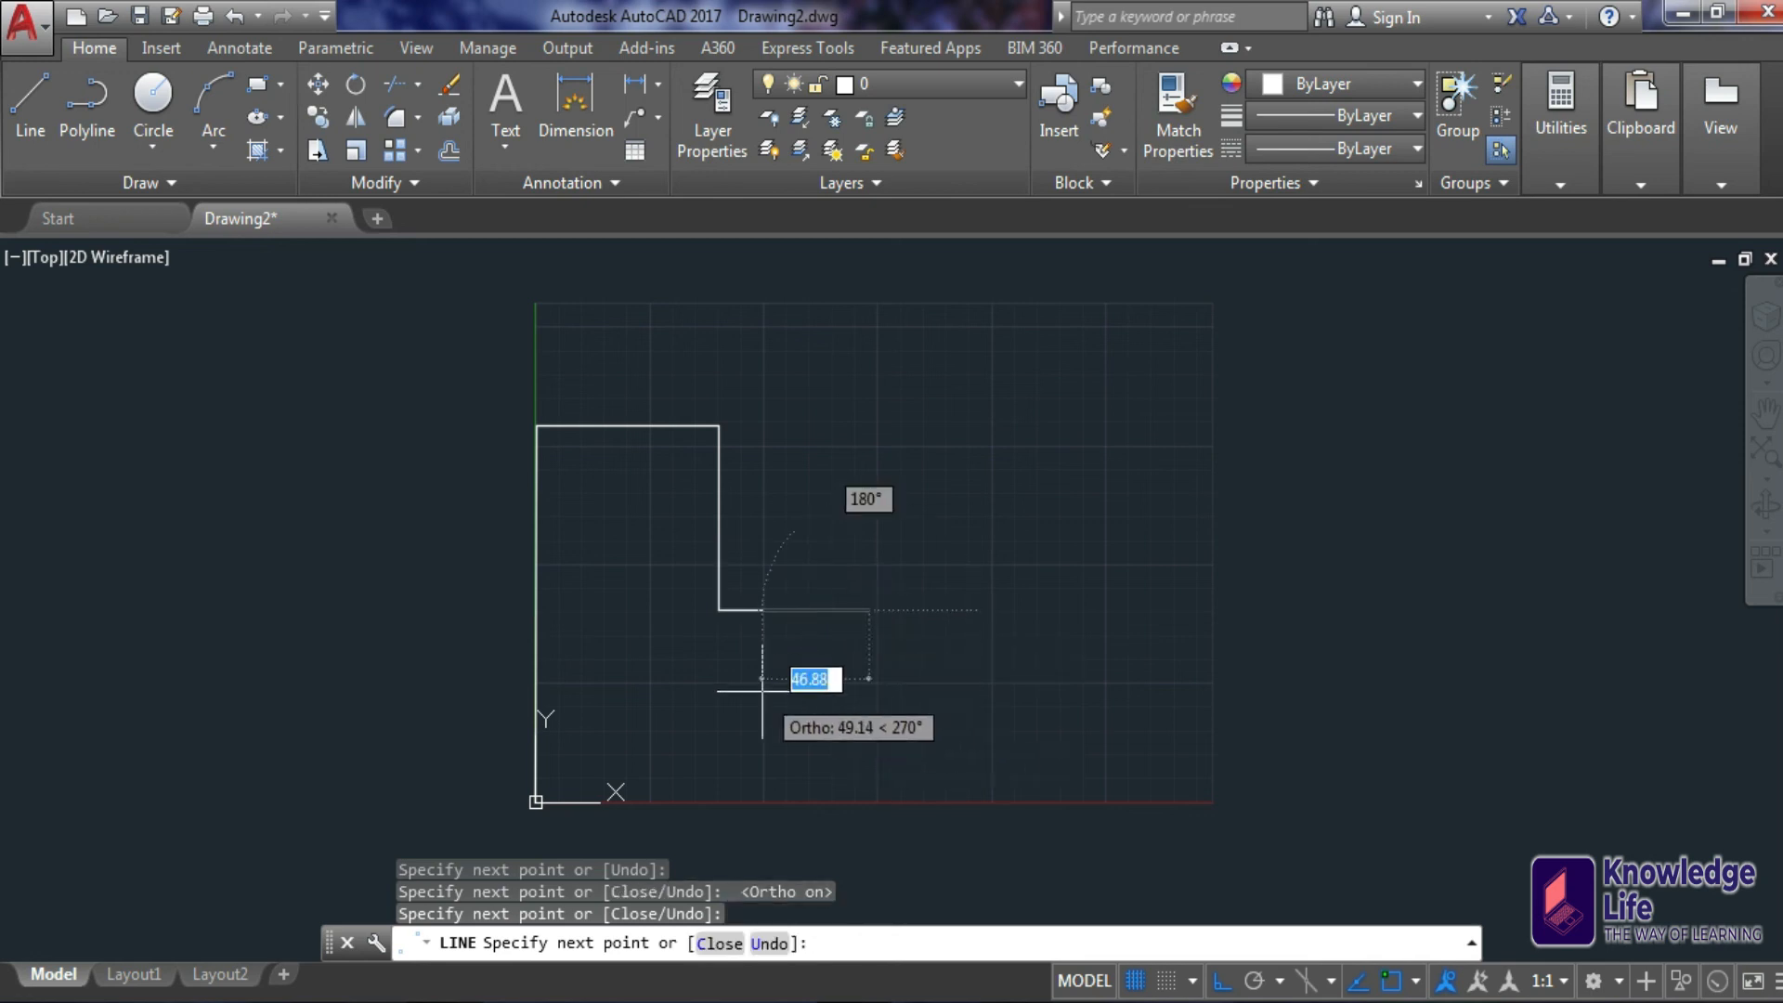